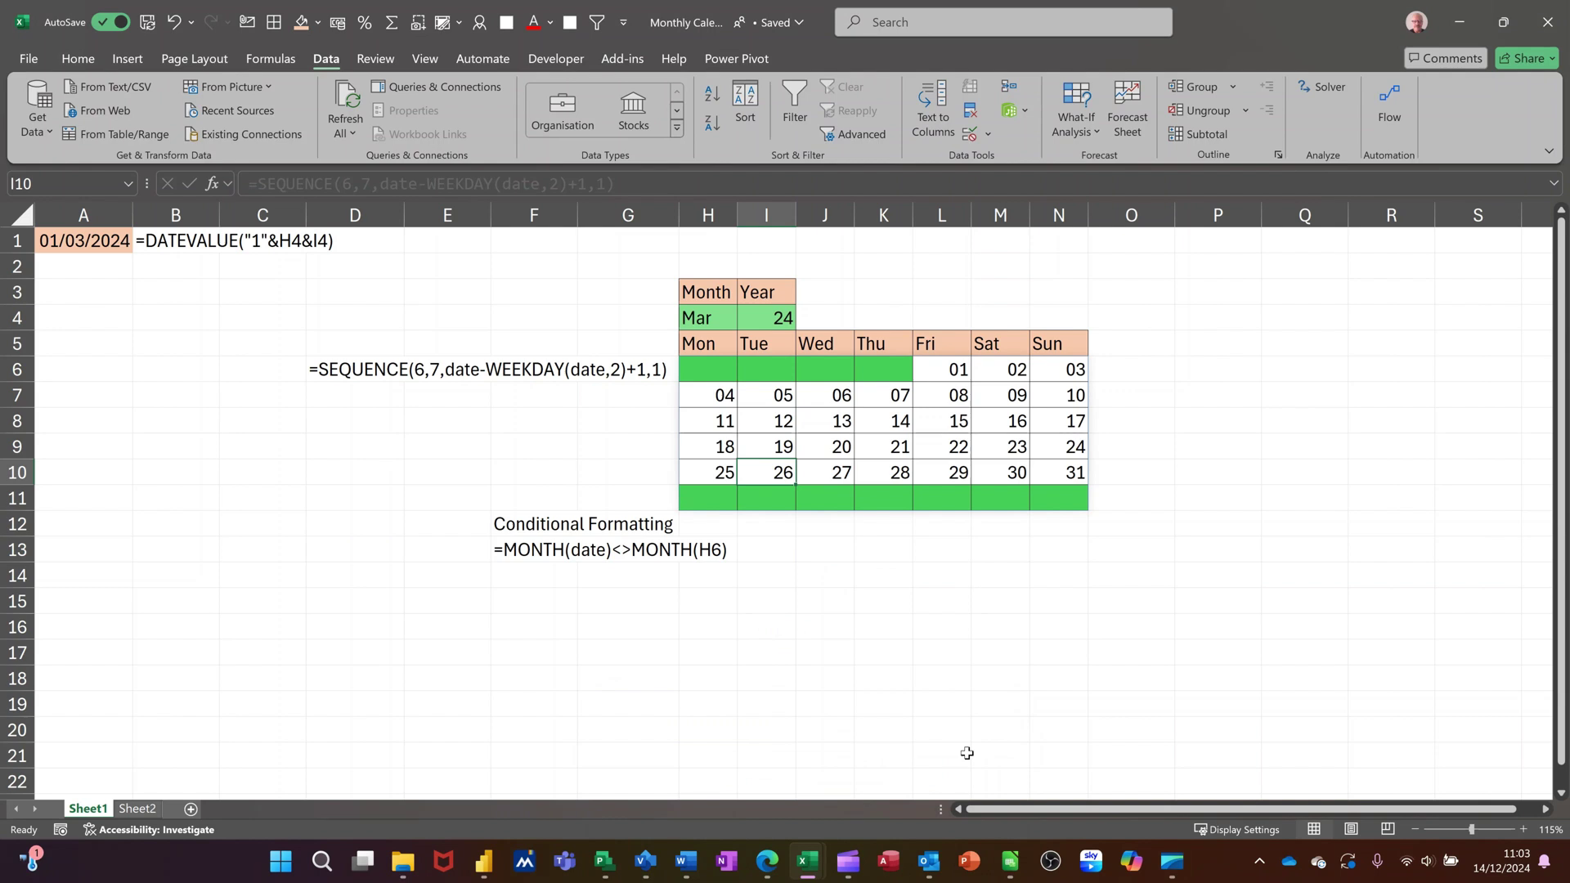
Change the Sheet1 calendar month in H4 from Mar to May, then to Aug.
{"action": "left_click", "coordinate": [727, 327]}
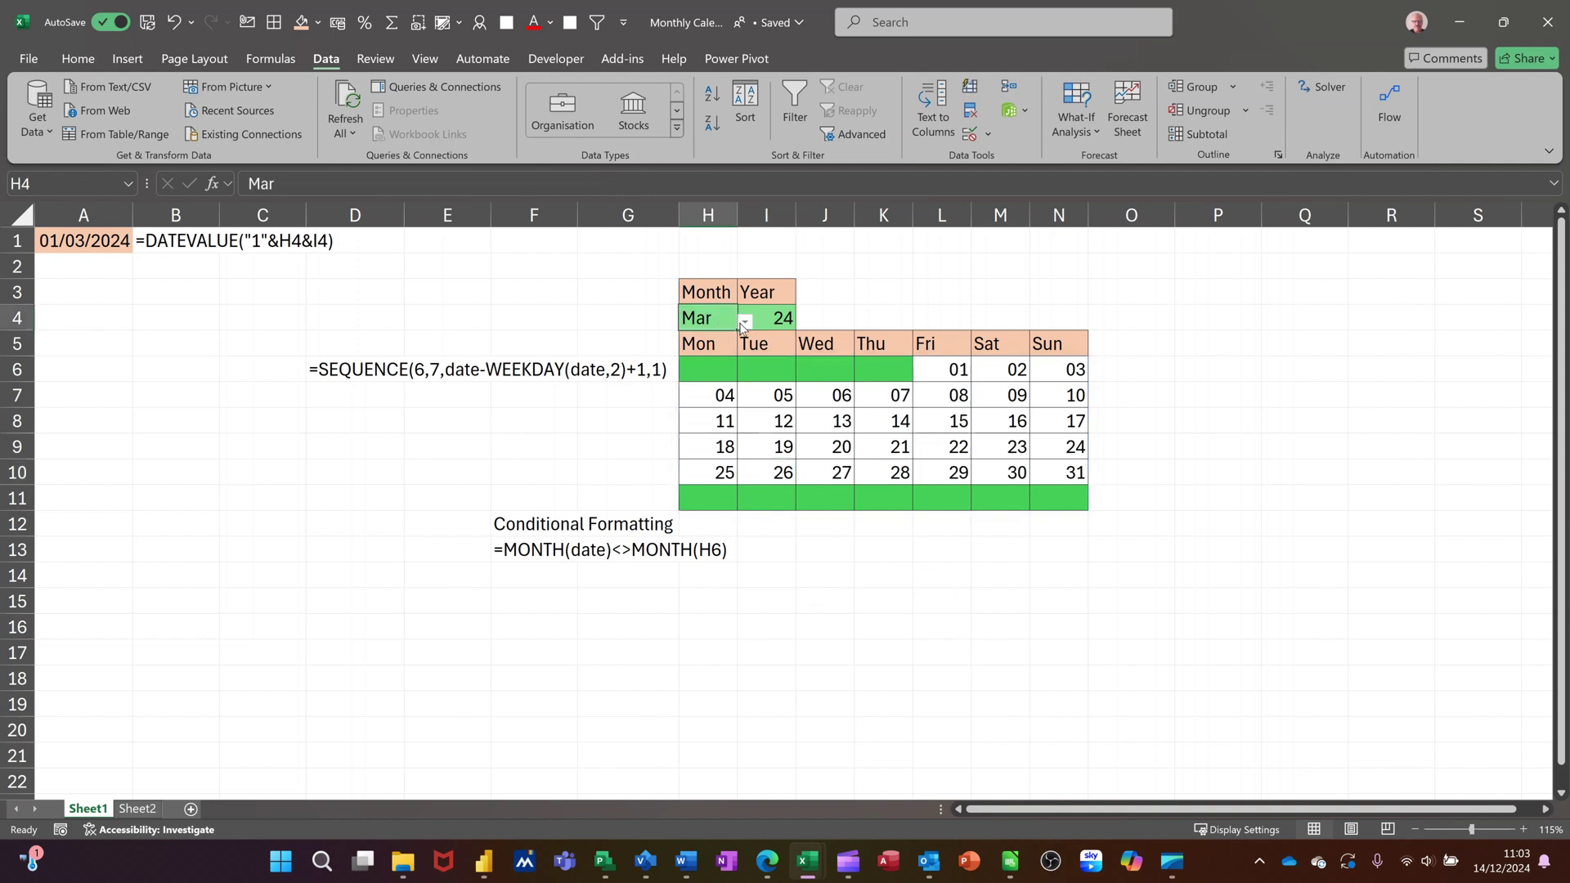
{"action": "left_click", "coordinate": [744, 322]}
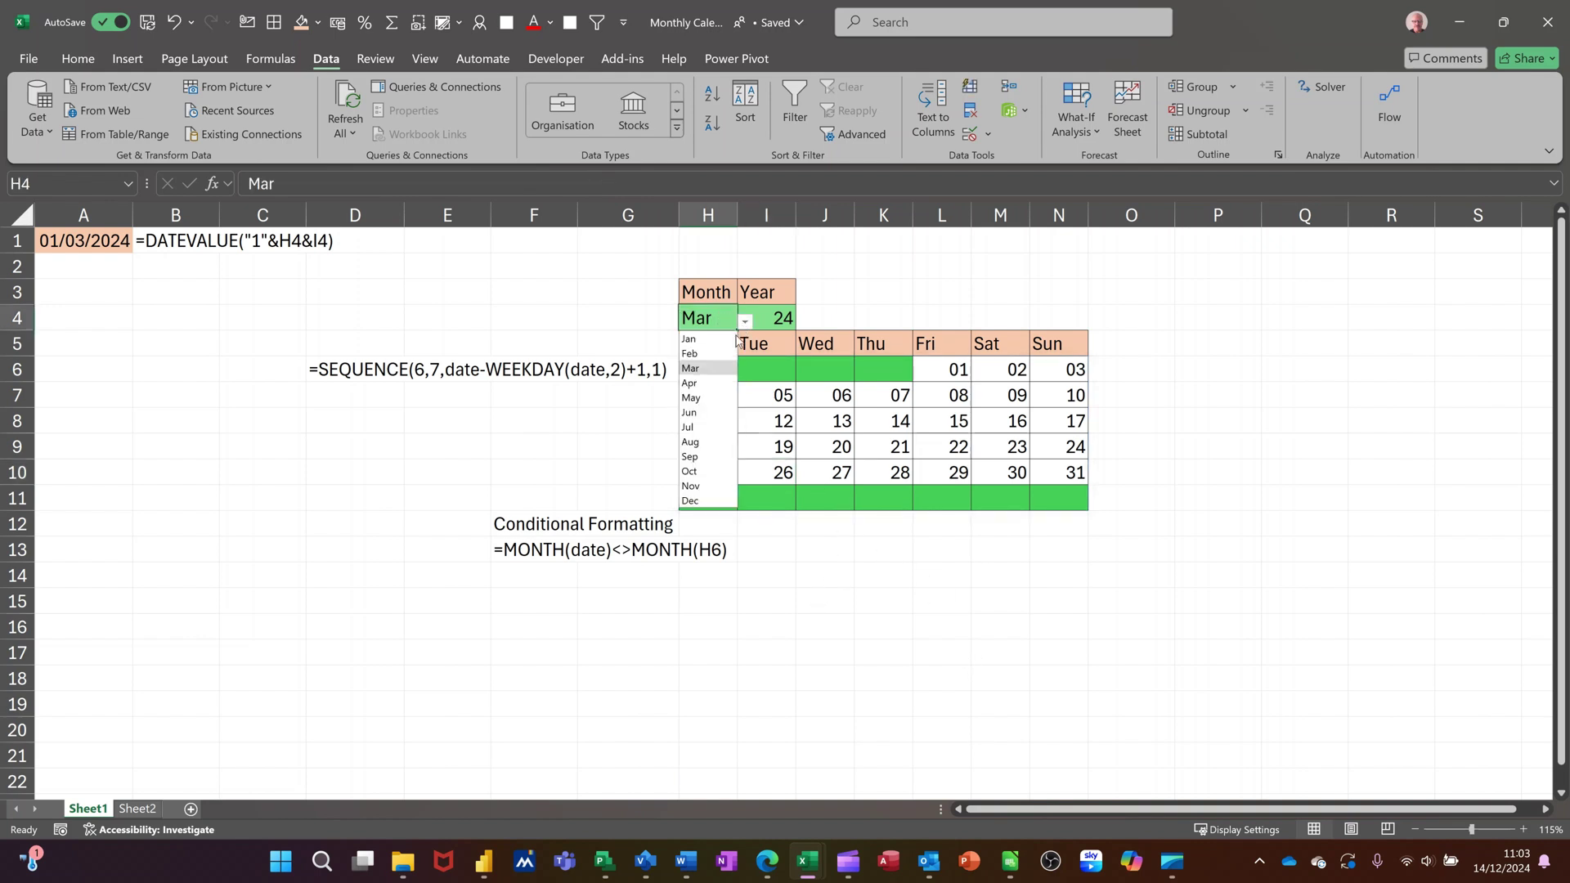
{"action": "left_click", "coordinate": [691, 398]}
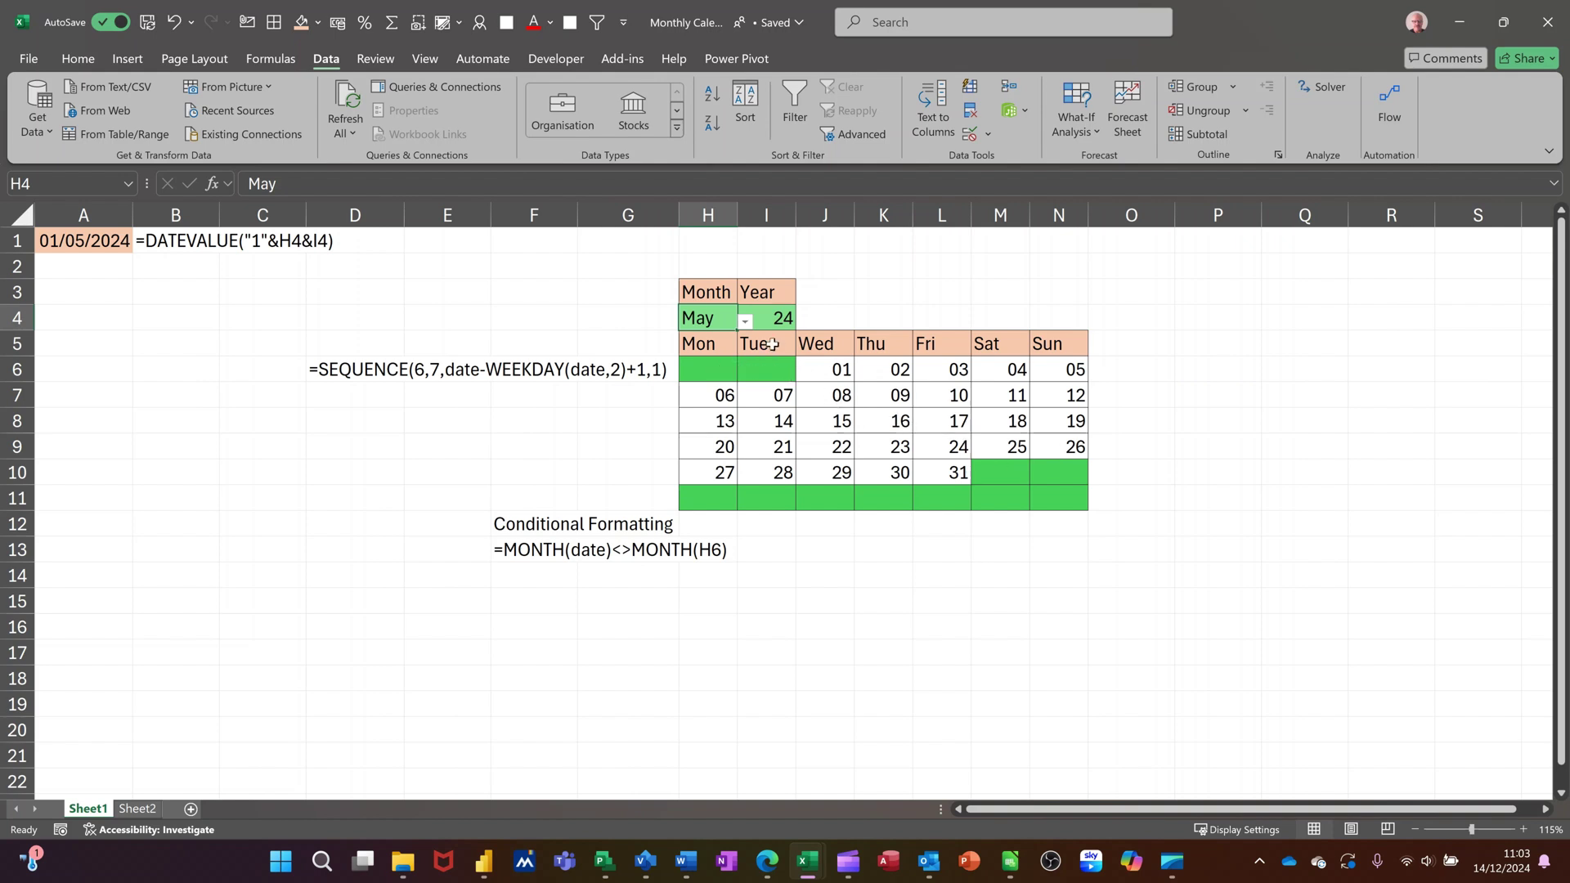
{"action": "left_click", "coordinate": [746, 321]}
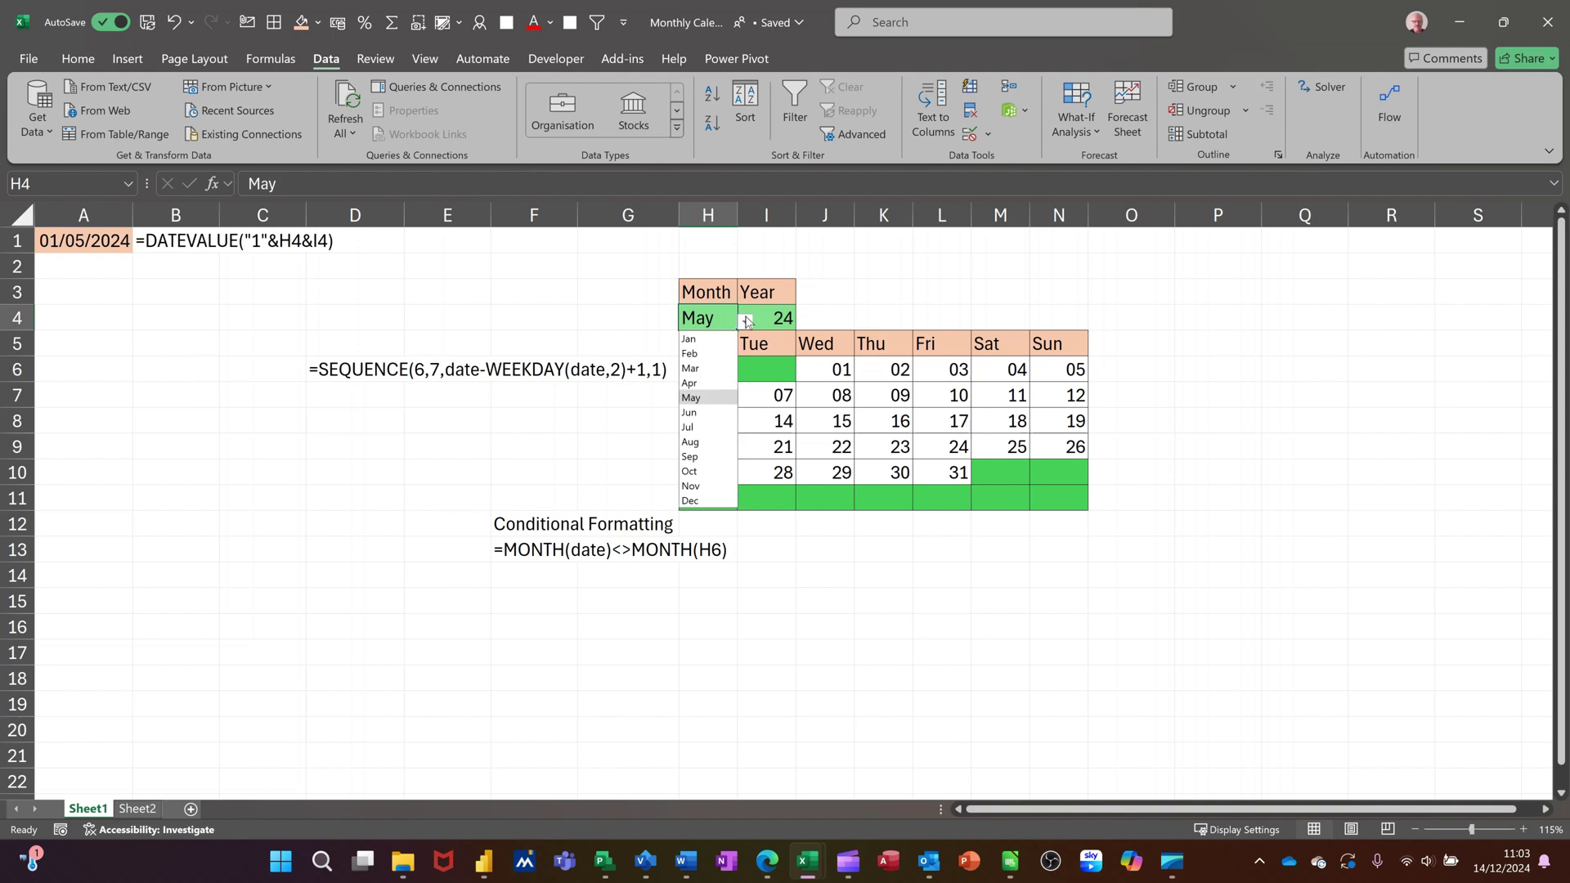
{"action": "left_click", "coordinate": [693, 443]}
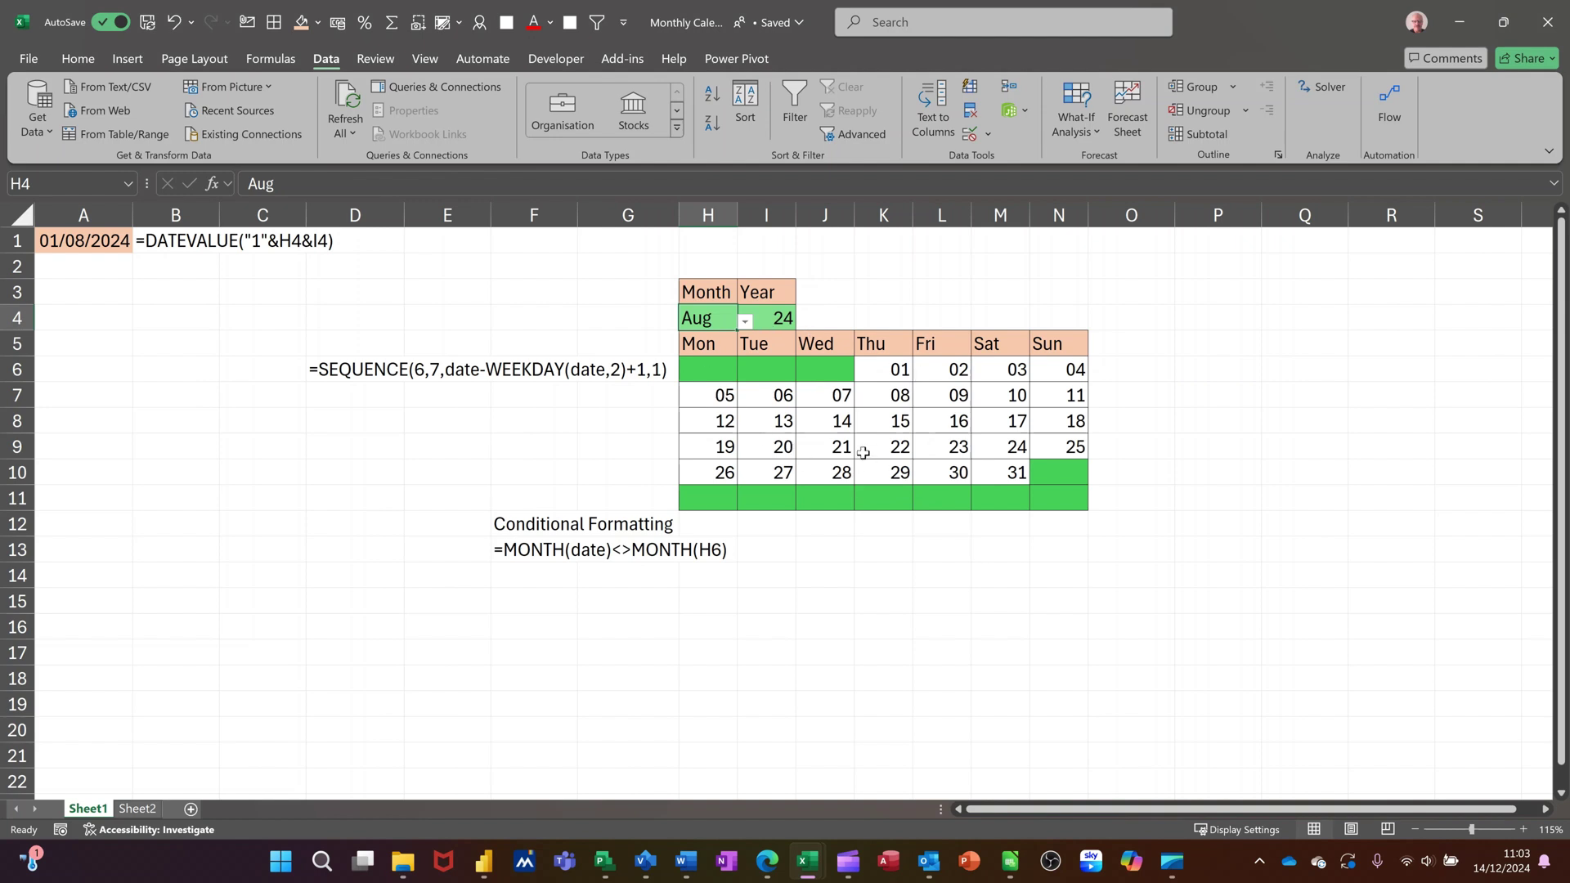
{"action": "left_click", "coordinate": [140, 809]}
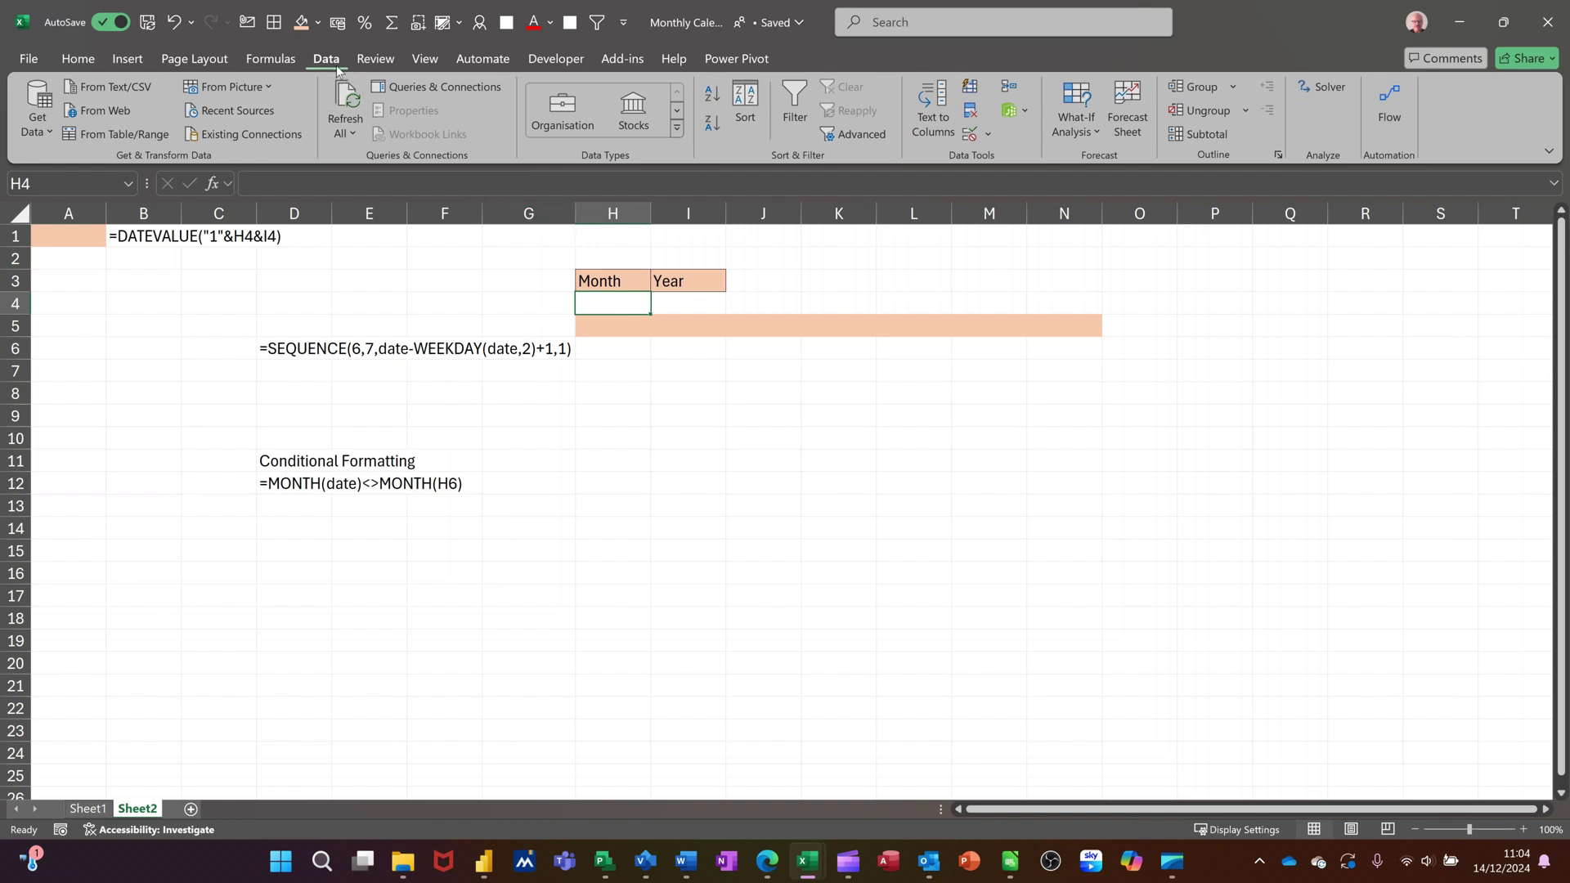
{"action": "left_click", "coordinate": [970, 134]}
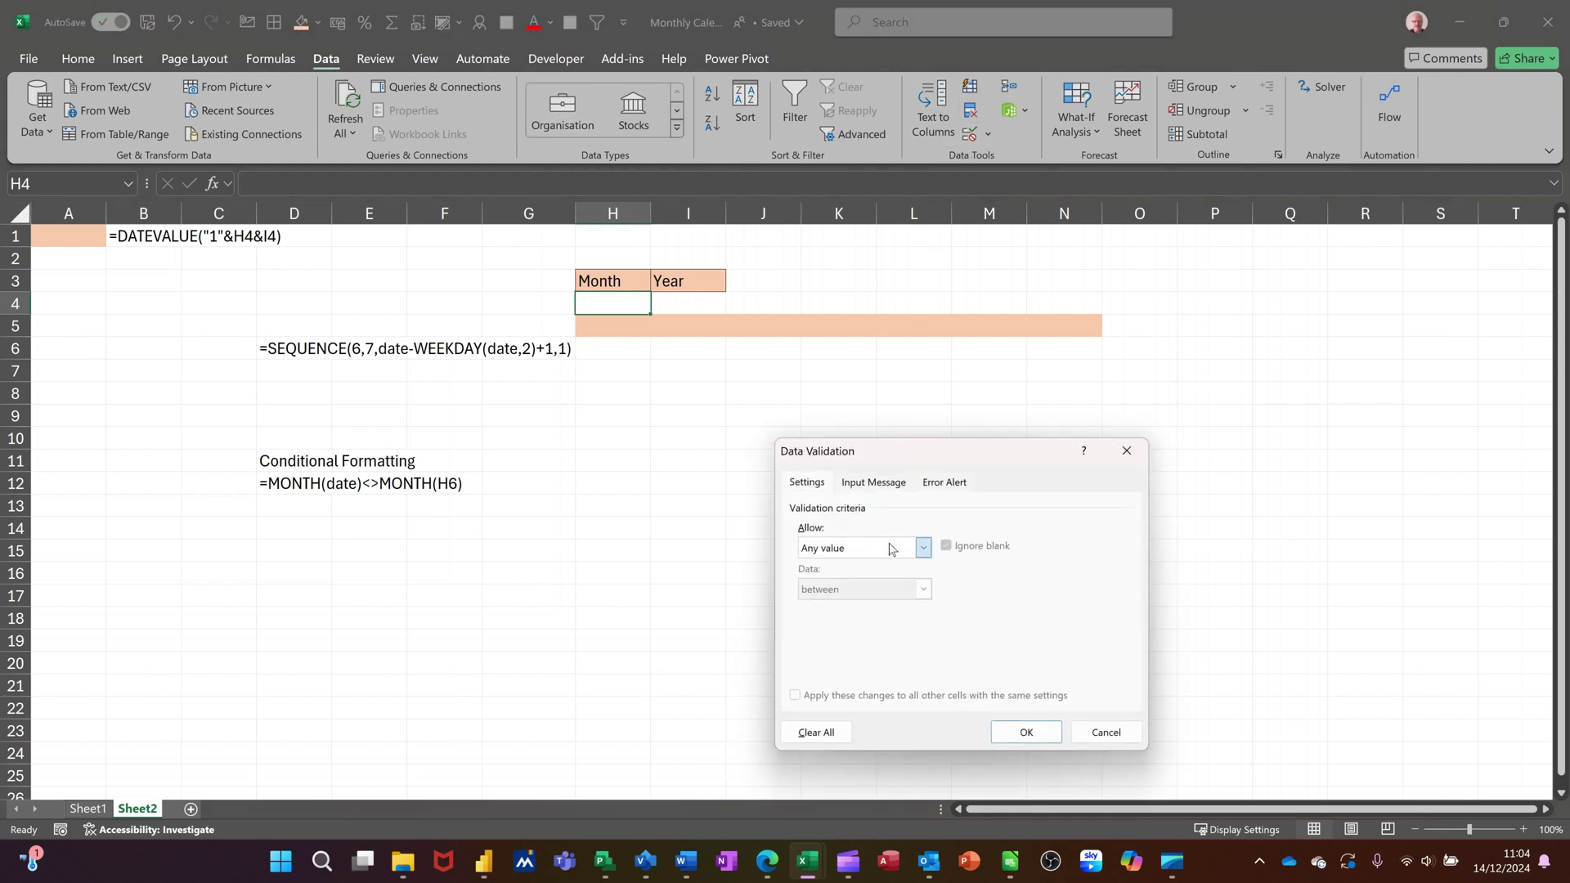
{"action": "left_click", "coordinate": [922, 547]}
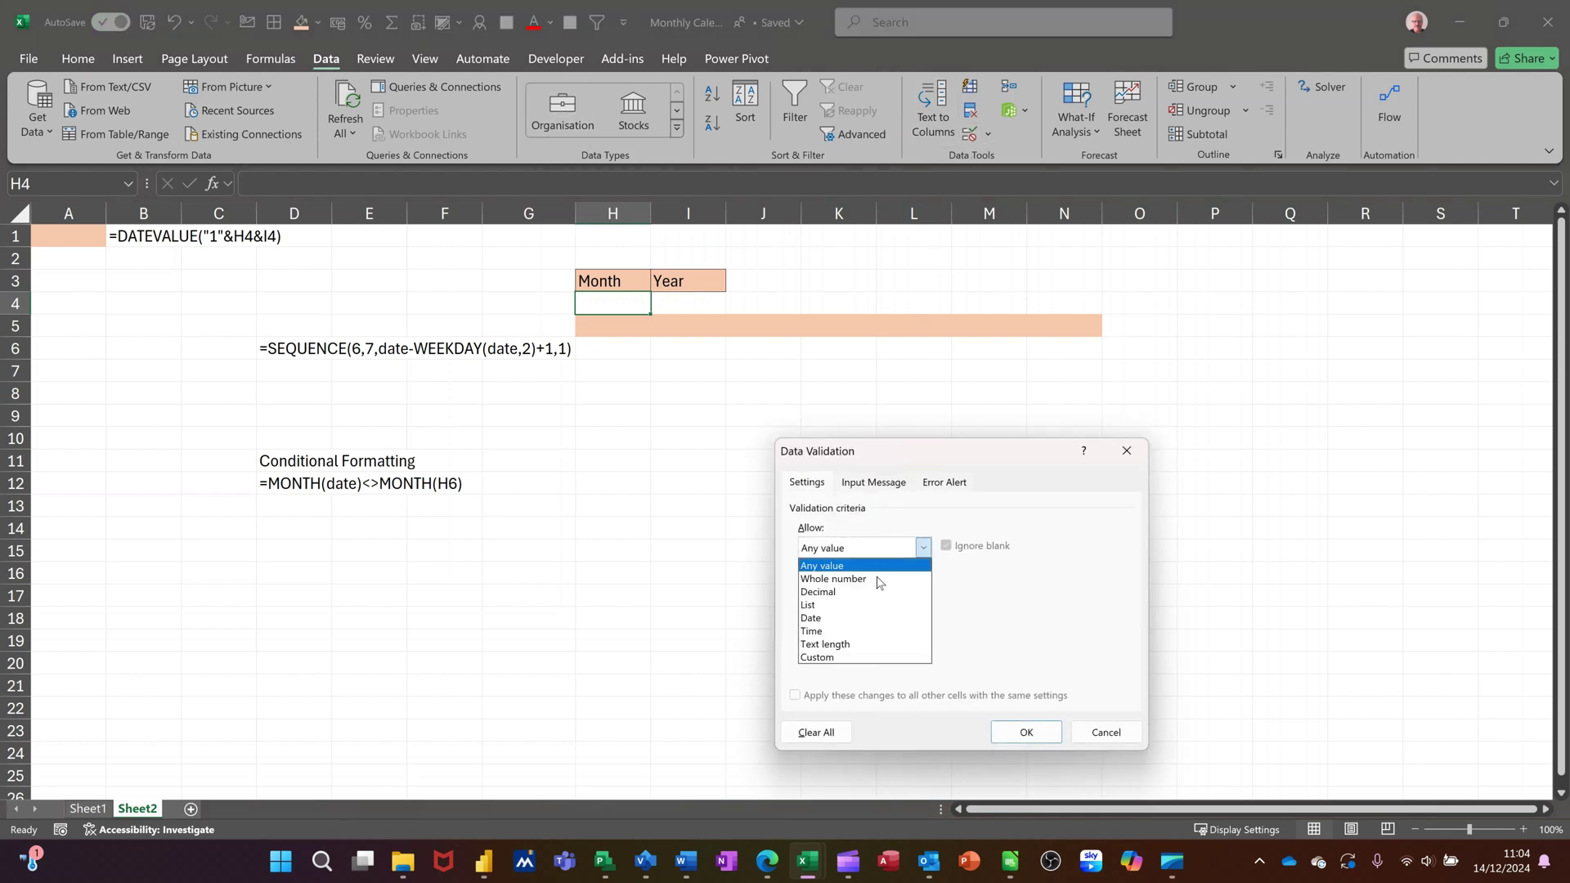
{"action": "left_click", "coordinate": [830, 605]}
{"action": "left_click", "coordinate": [834, 629]}
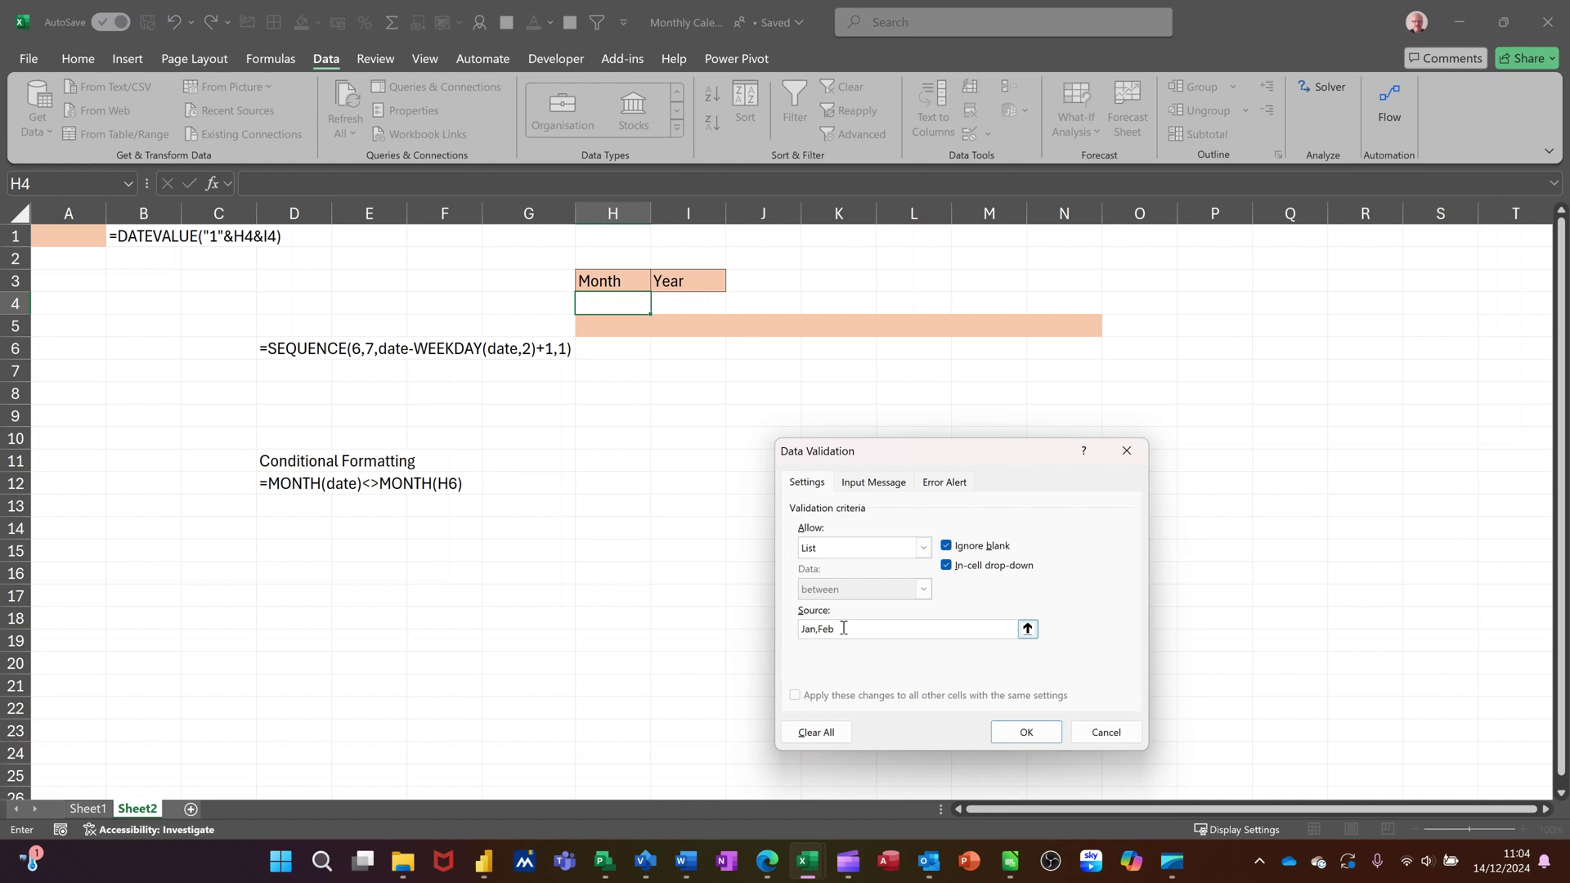
{"action": "key", "text": "Escape"}
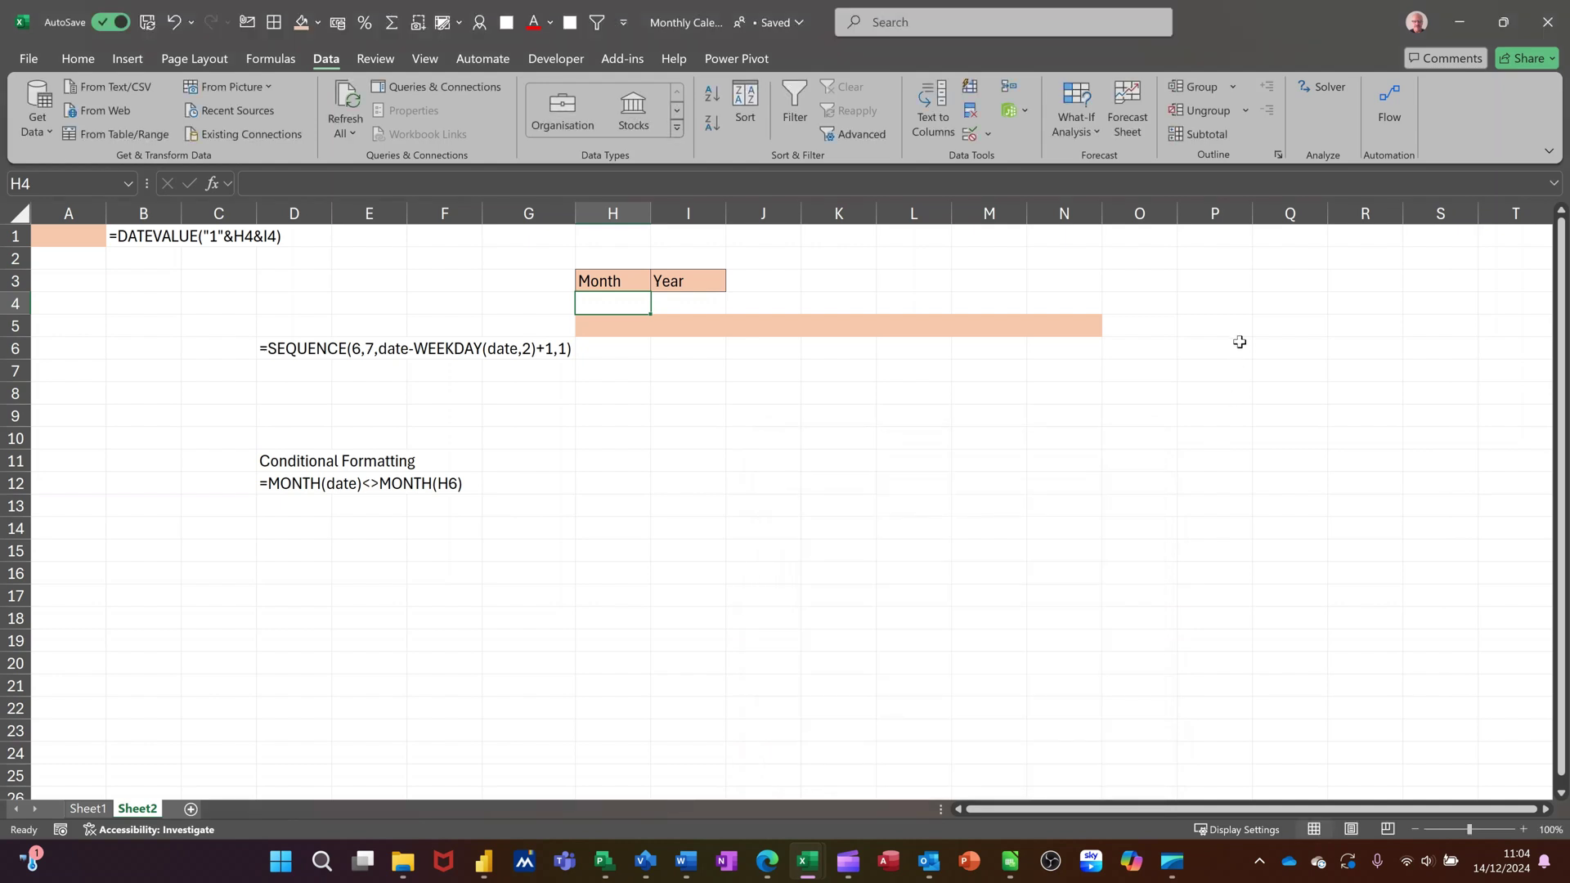
Enter Jan in P1 and fill the month names down to Dec in P12.
{"action": "left_click", "coordinate": [1216, 239]}
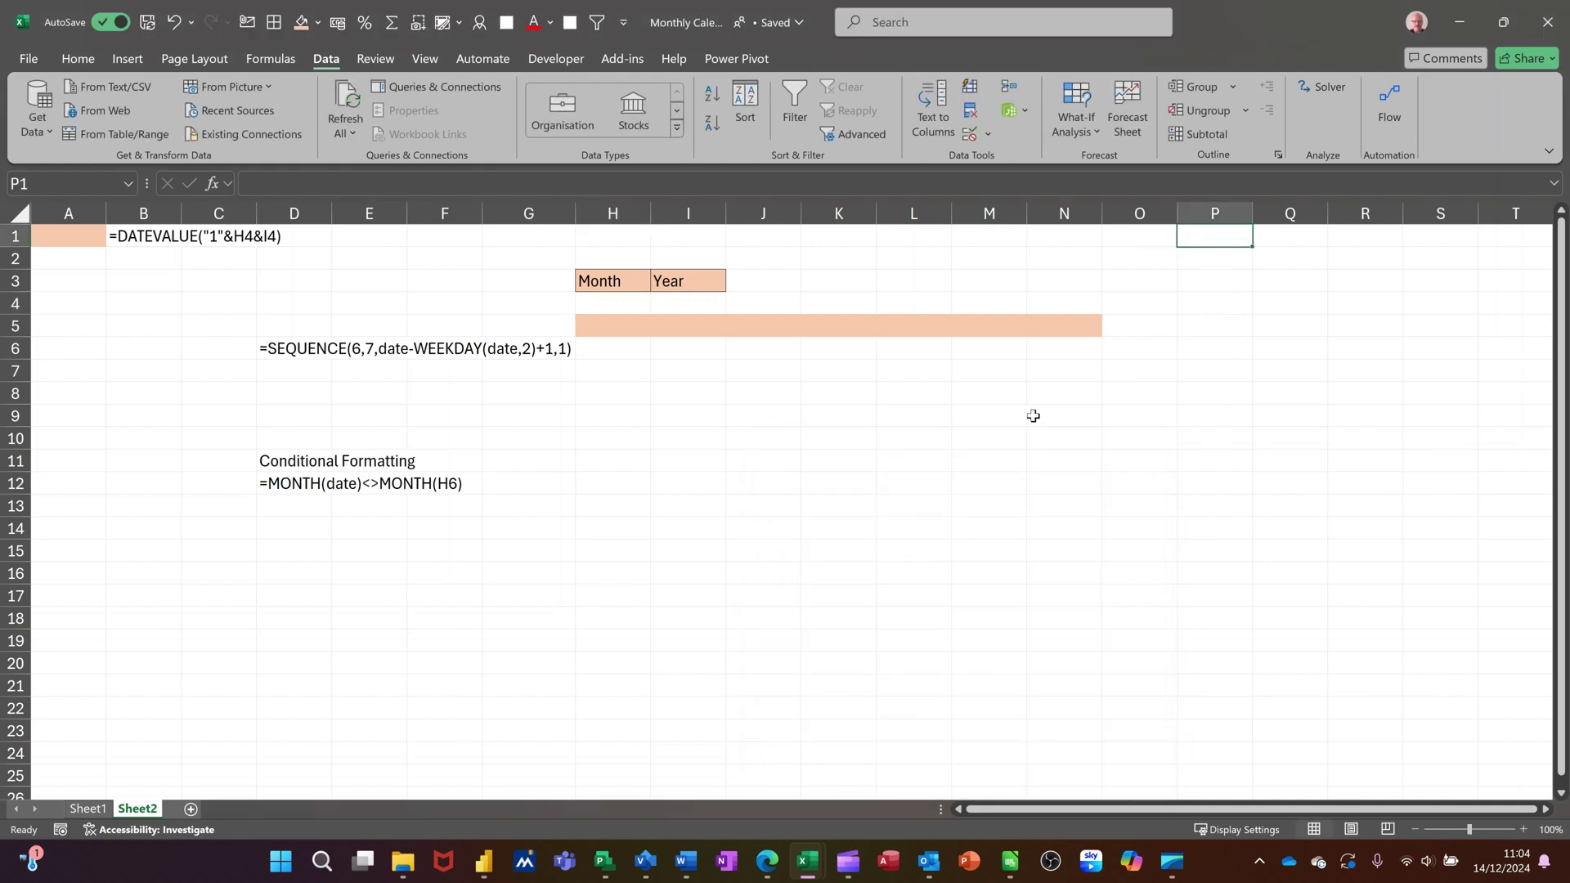
{"action": "type", "text": "Jan"}
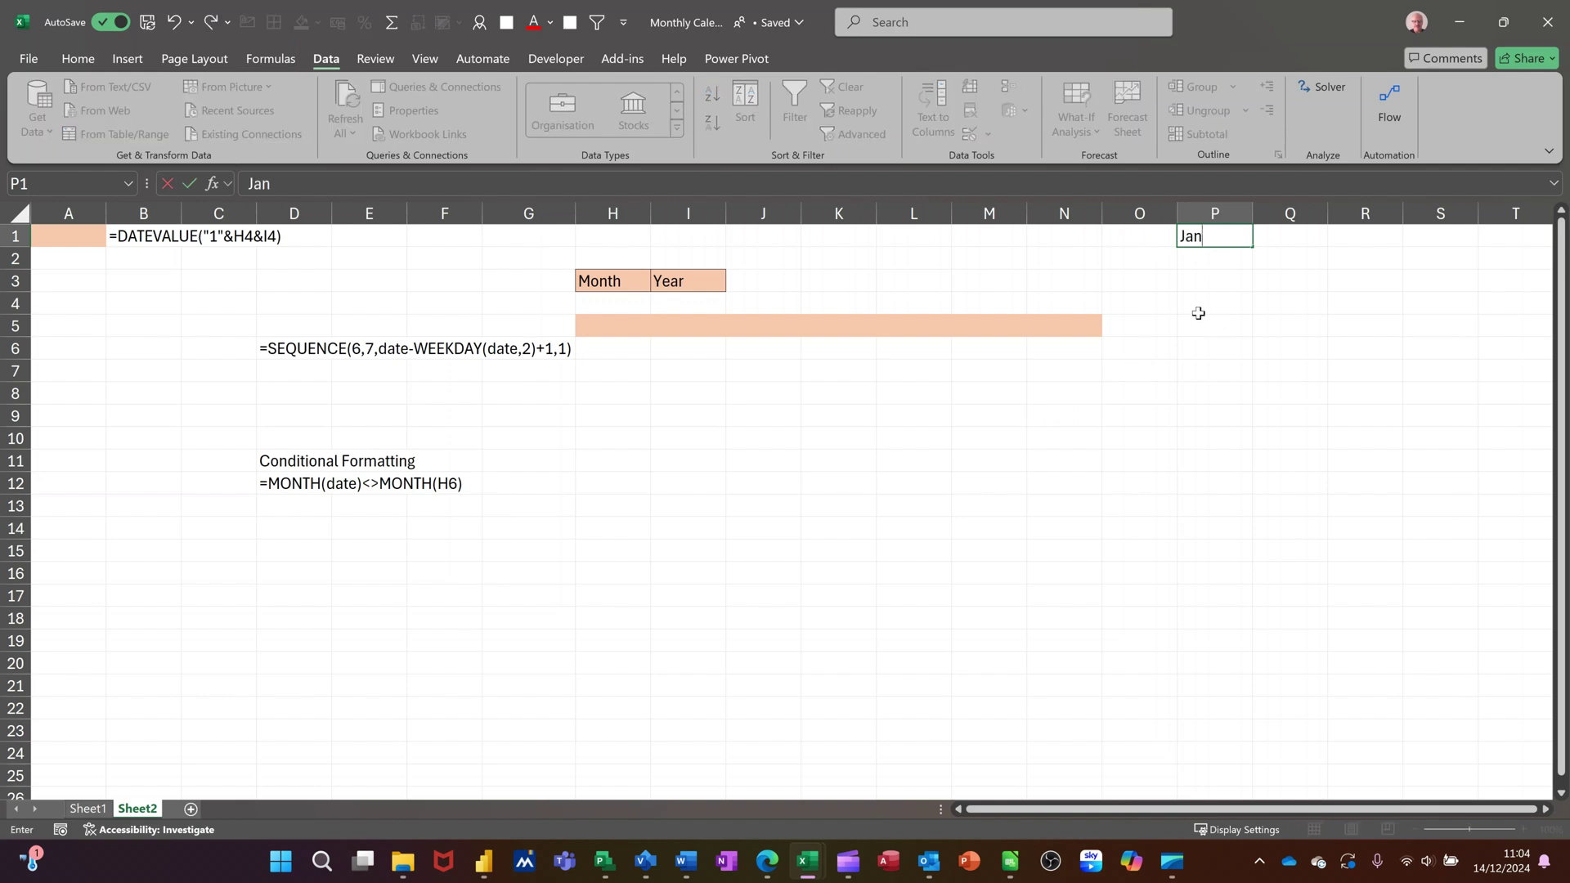
{"action": "left_click", "coordinate": [1199, 312]}
{"action": "left_click", "coordinate": [1211, 238]}
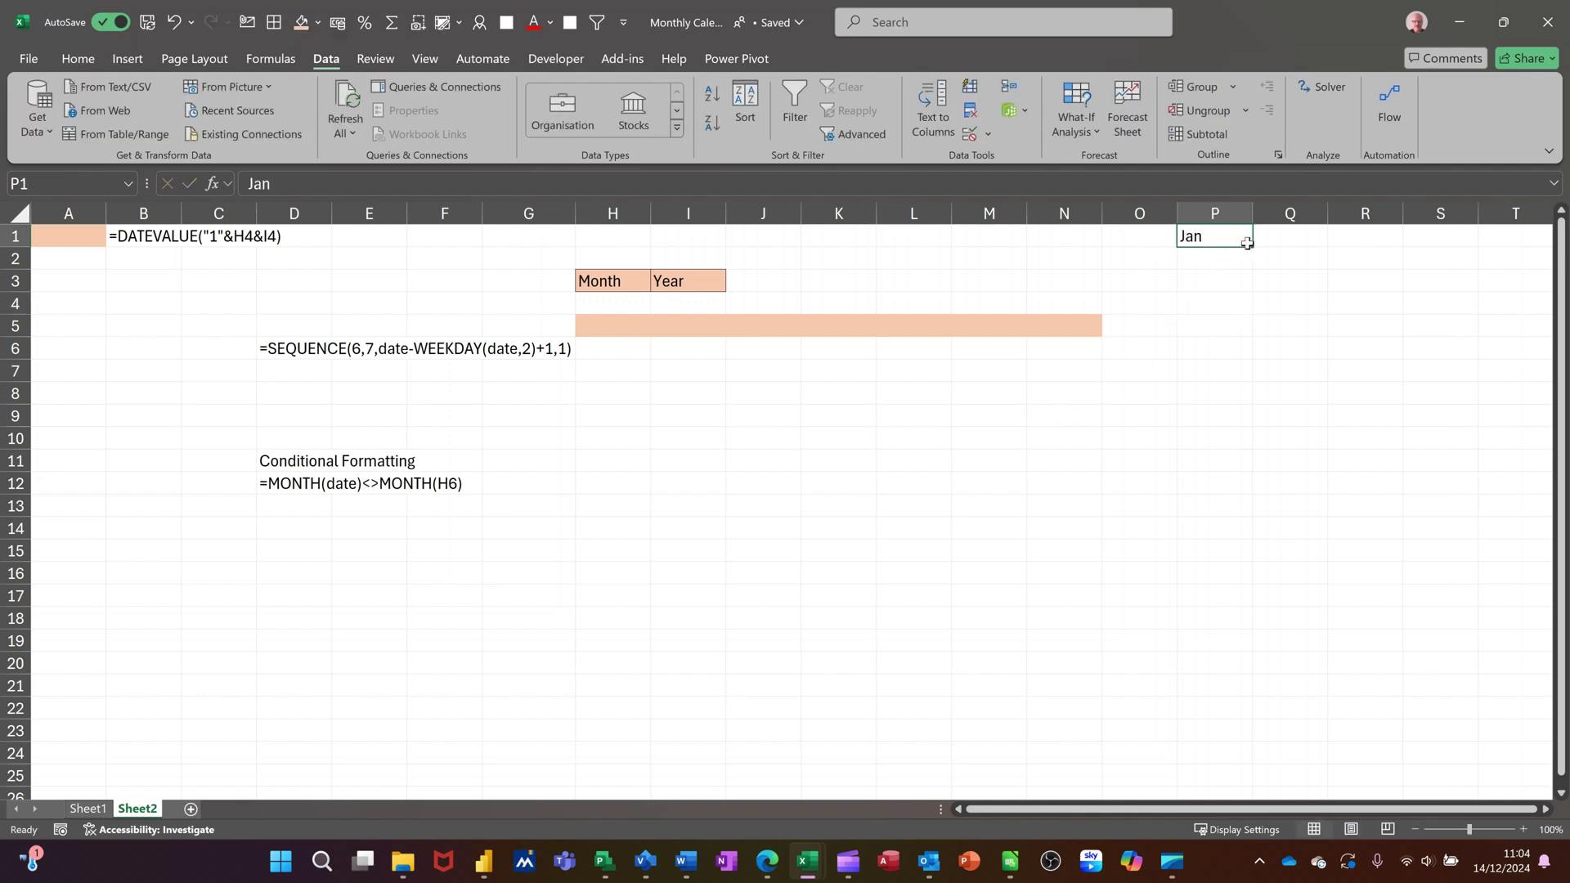
{"action": "left_click_drag", "start_coordinate": [1253, 246], "coordinate": [1250, 495]}
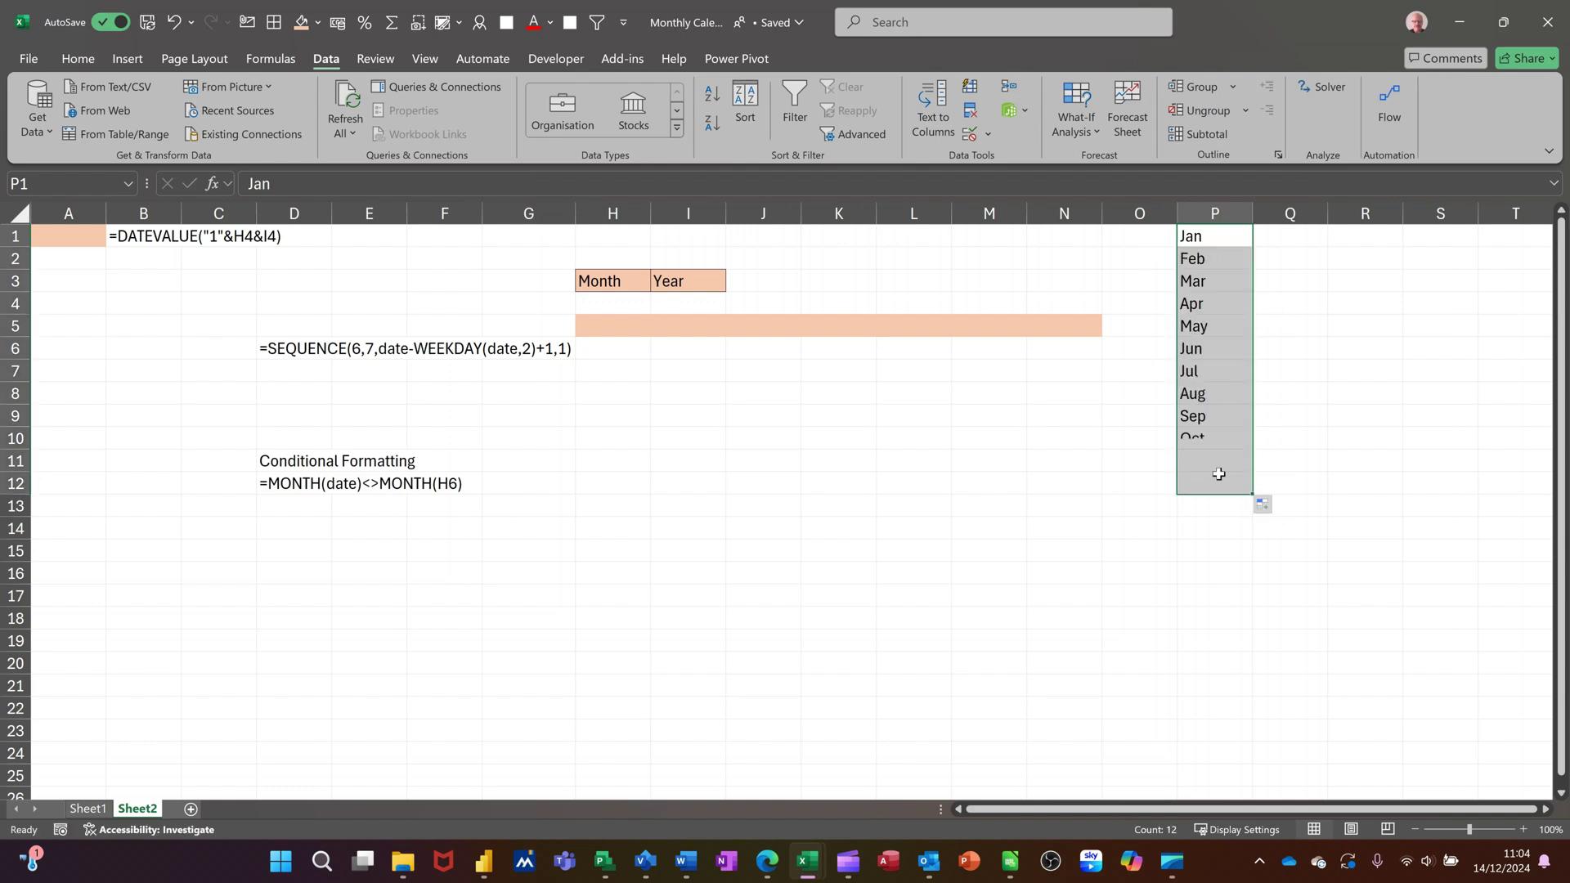
Give H4 list data validation sourced from $P$1:$P$12.
{"action": "left_click", "coordinate": [609, 307]}
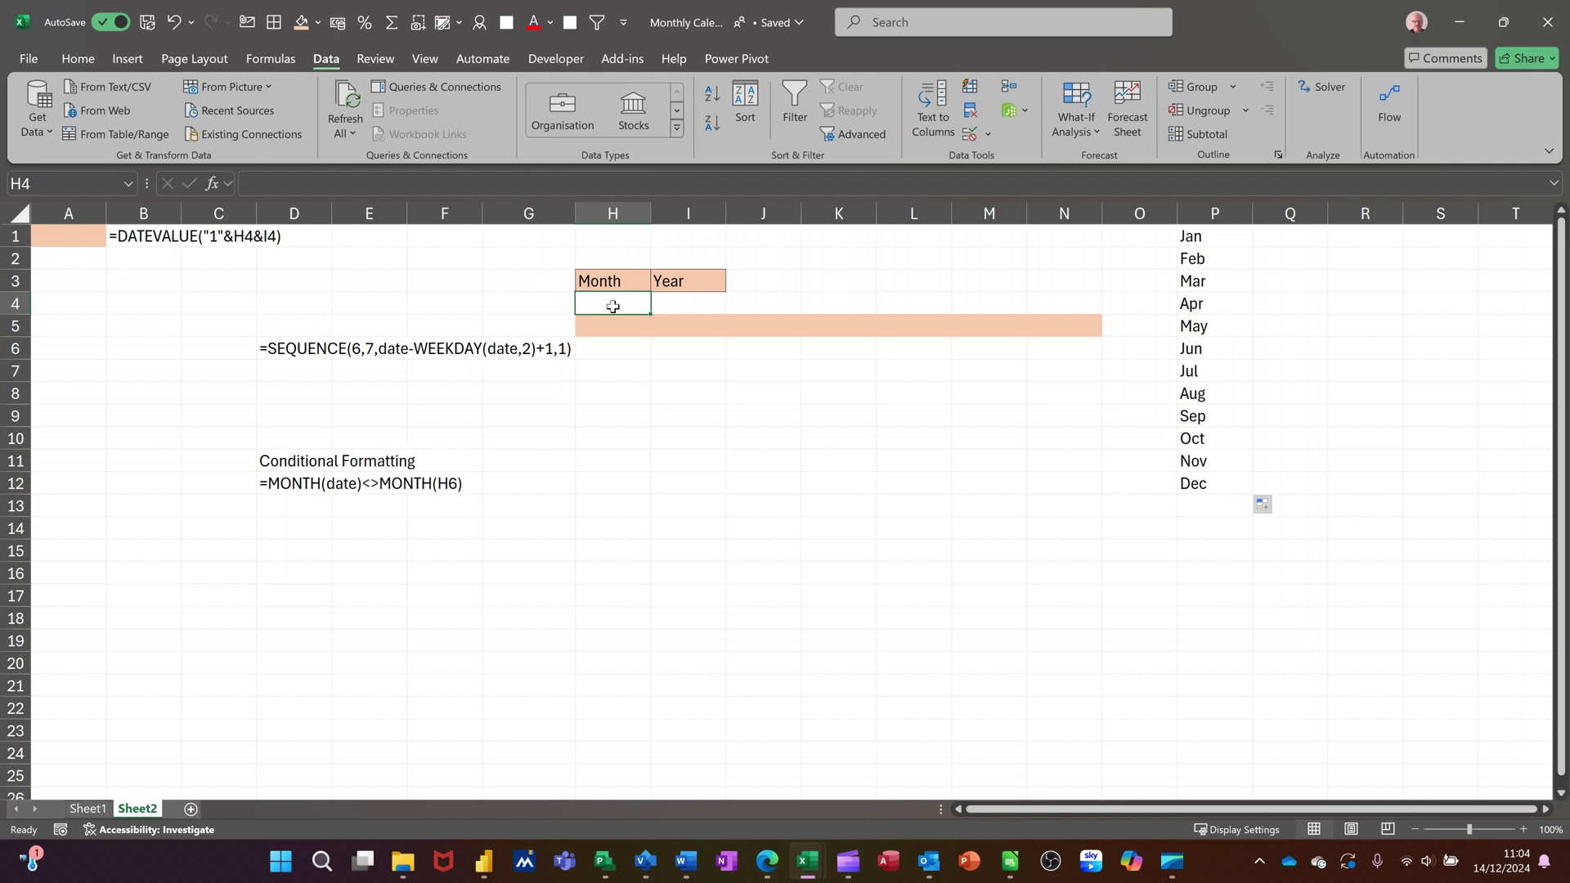
{"action": "left_click", "coordinate": [970, 133]}
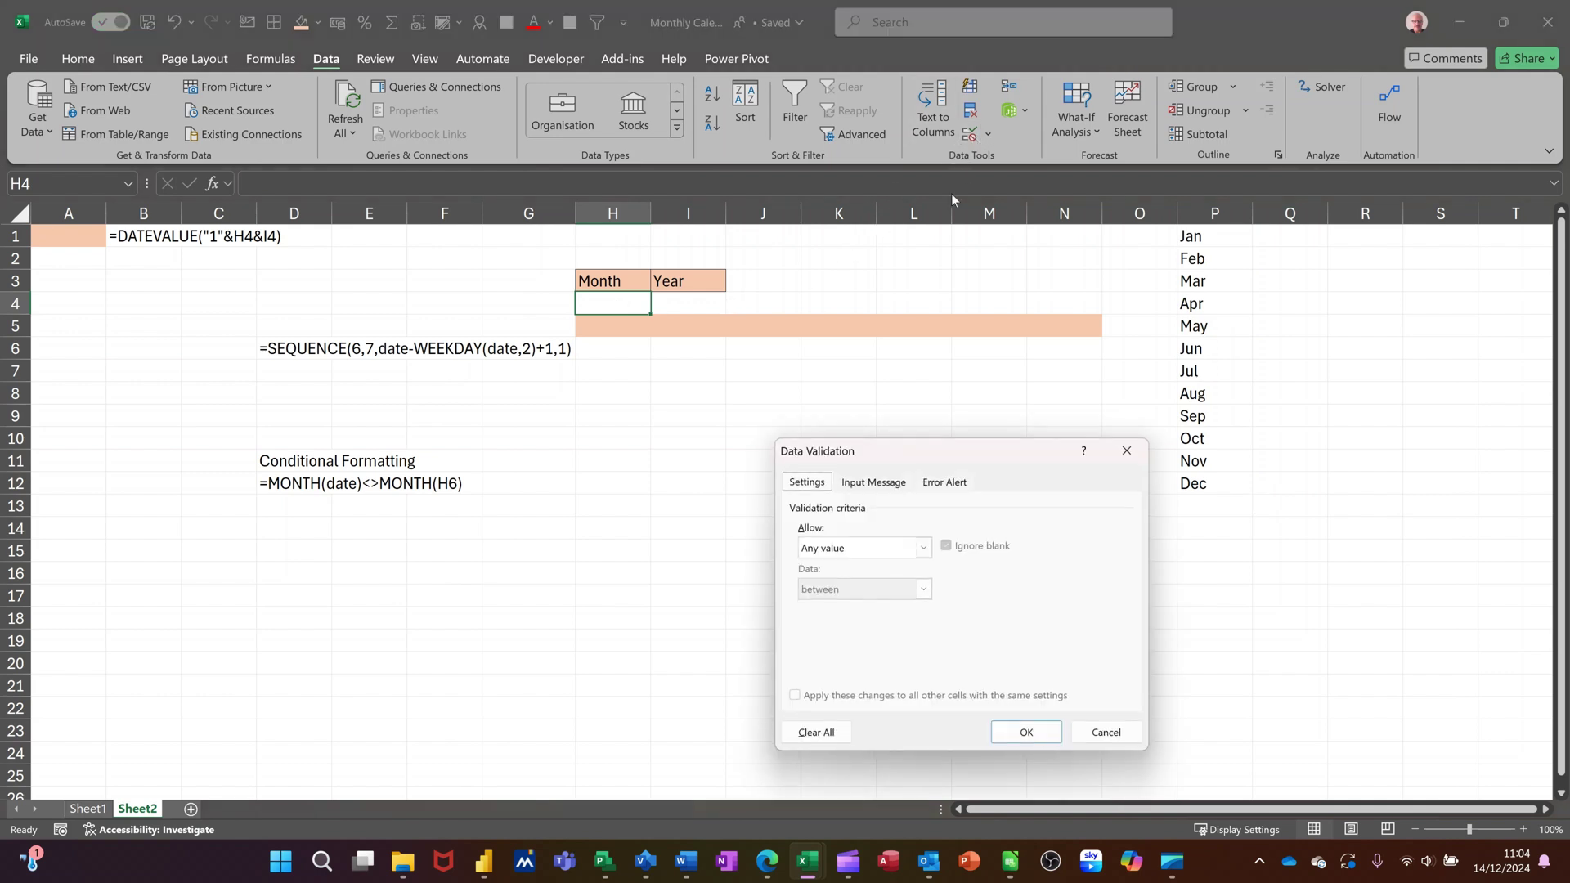
{"action": "left_click", "coordinate": [921, 548]}
{"action": "left_click", "coordinate": [861, 606]}
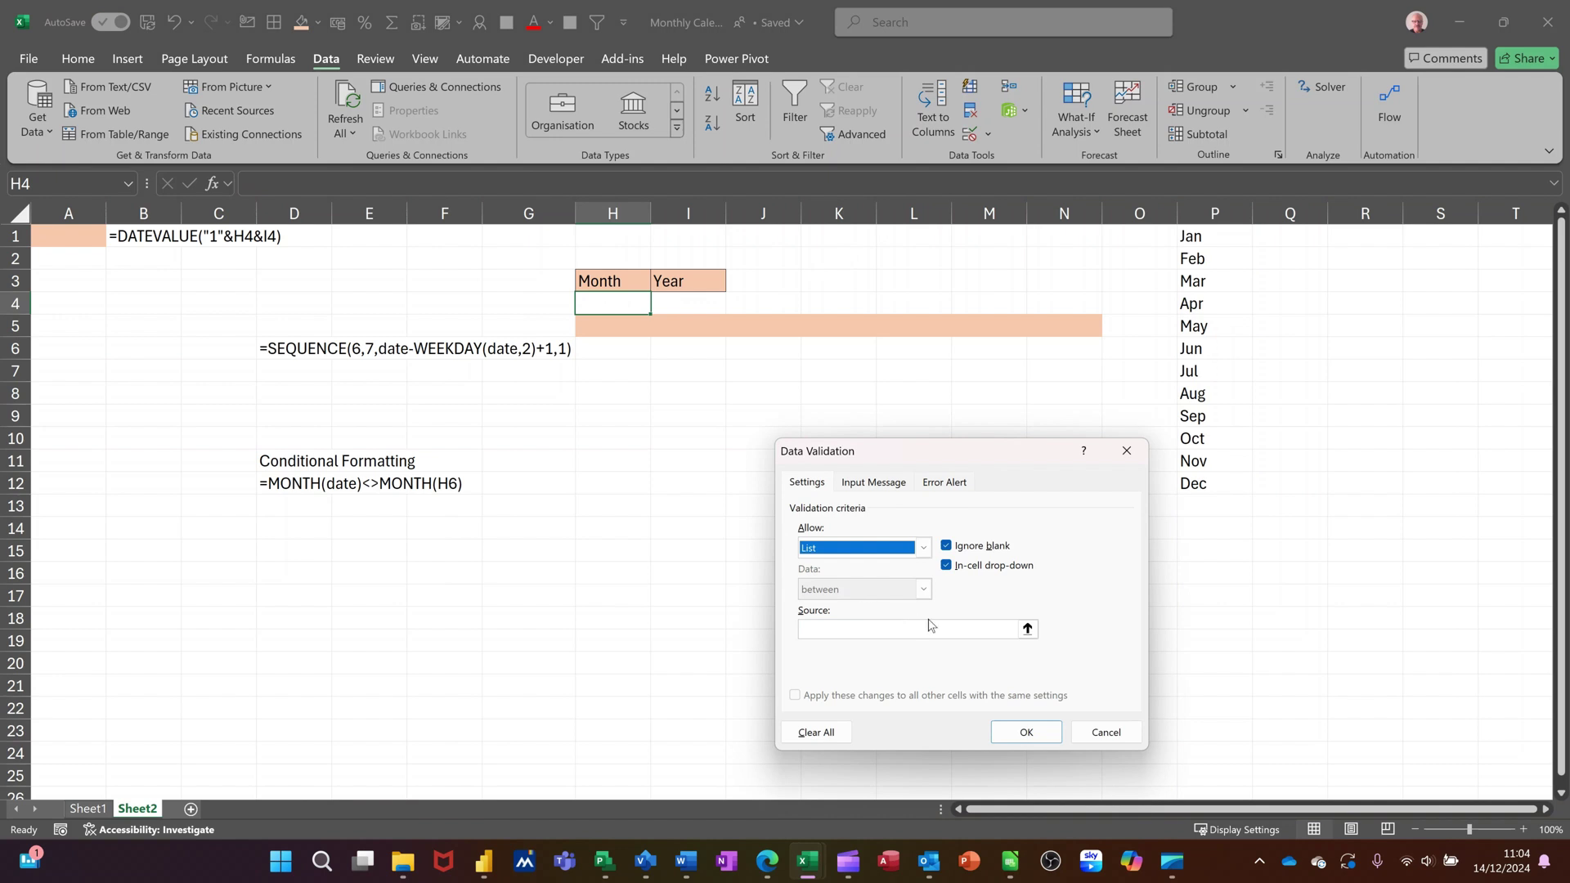
{"action": "left_click", "coordinate": [1028, 629]}
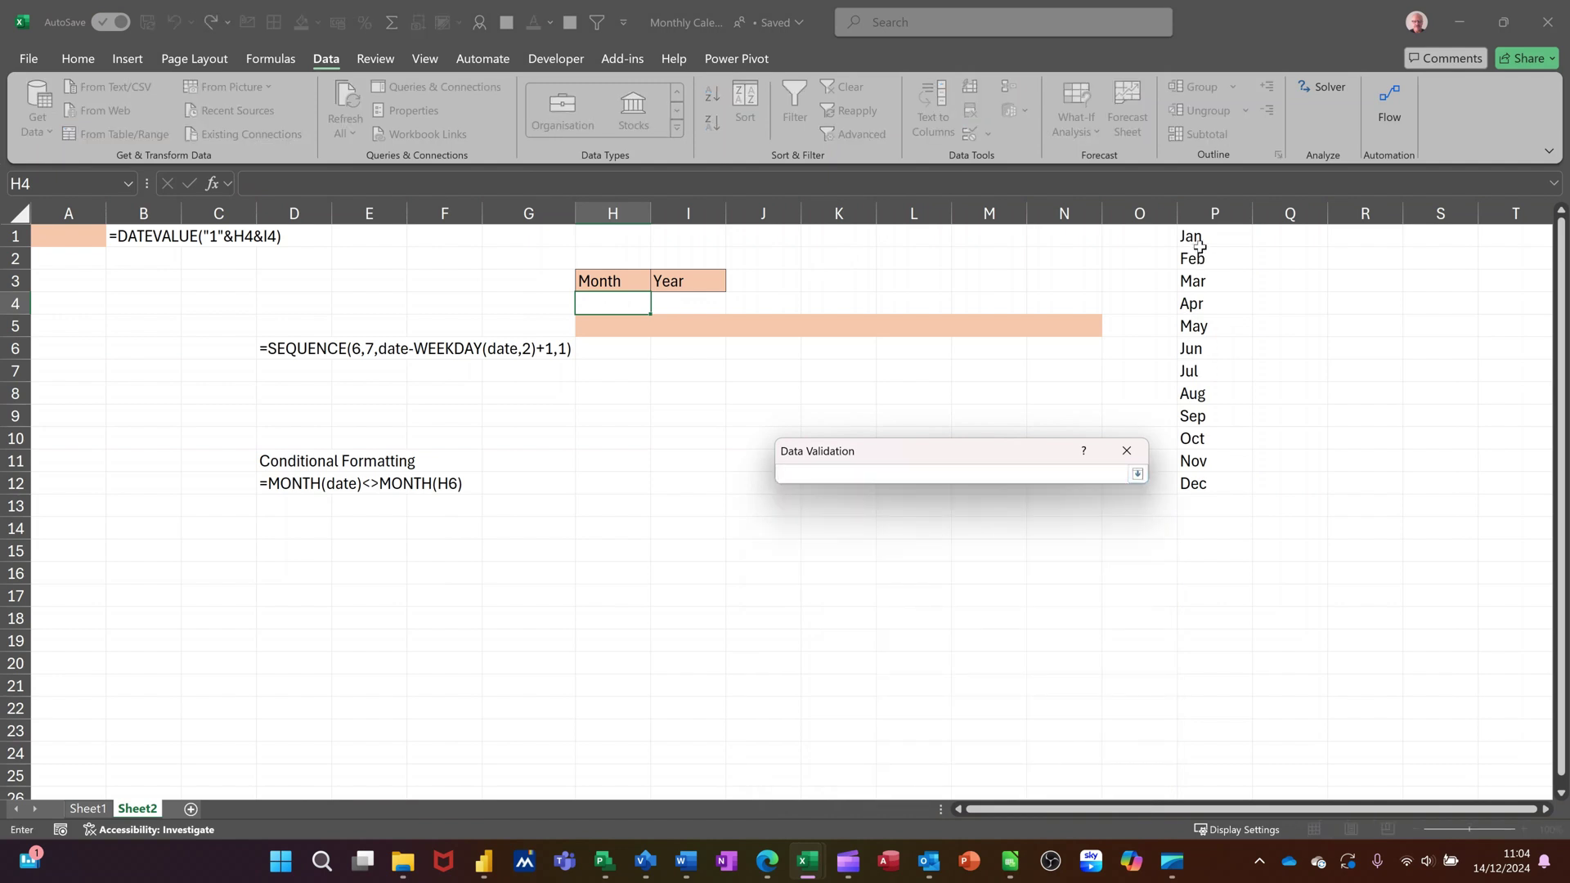
{"action": "left_click_drag", "start_coordinate": [1199, 237], "coordinate": [1197, 487]}
{"action": "left_click", "coordinate": [1143, 476]}
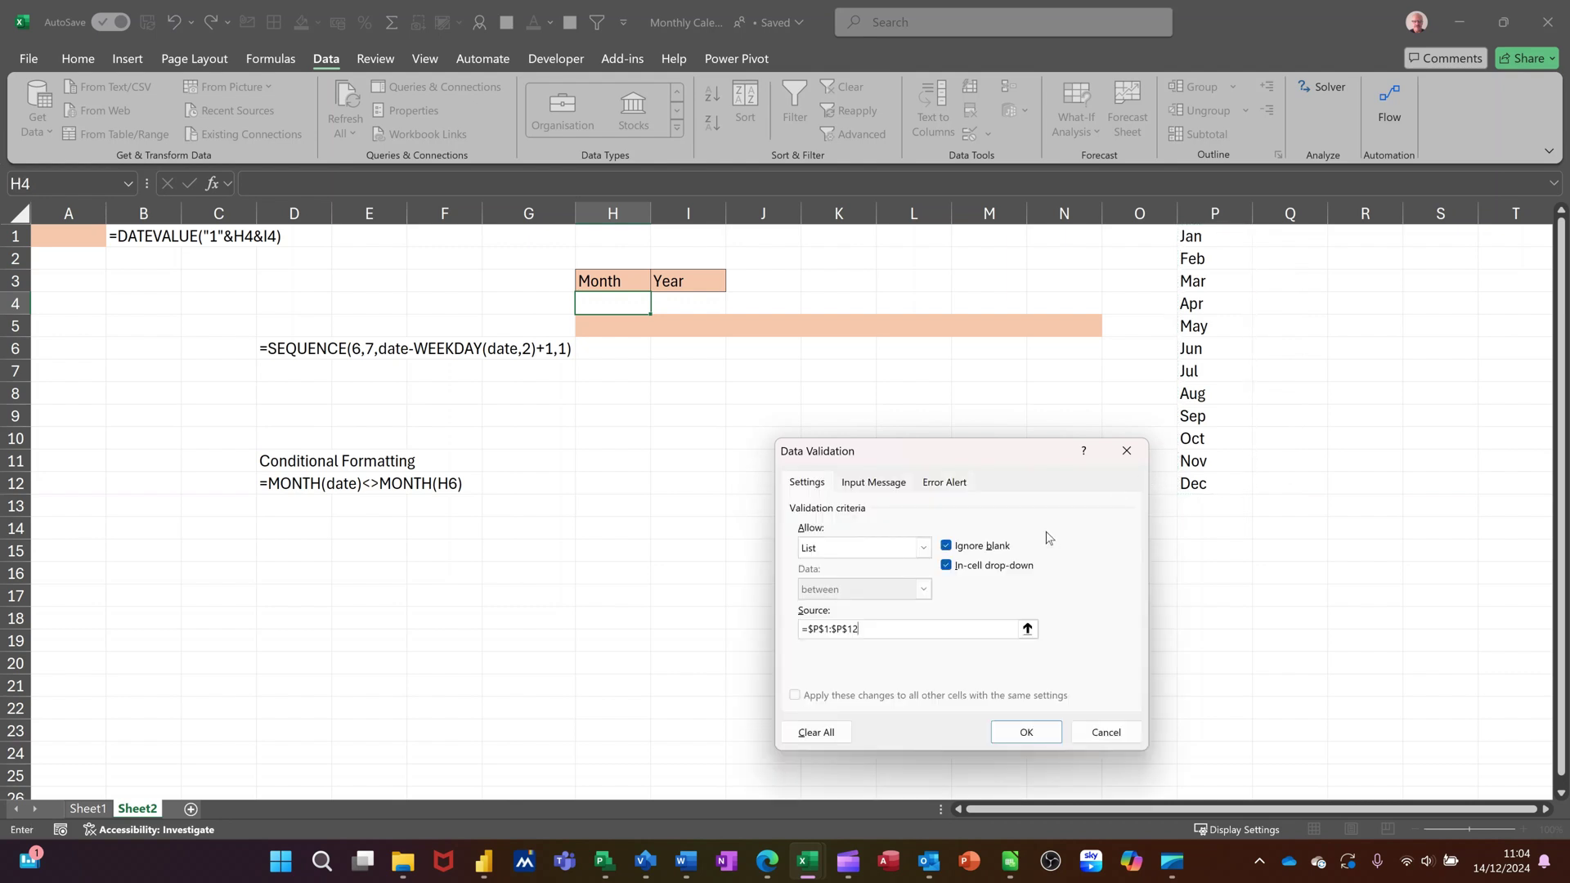
{"action": "left_click", "coordinate": [1027, 733]}
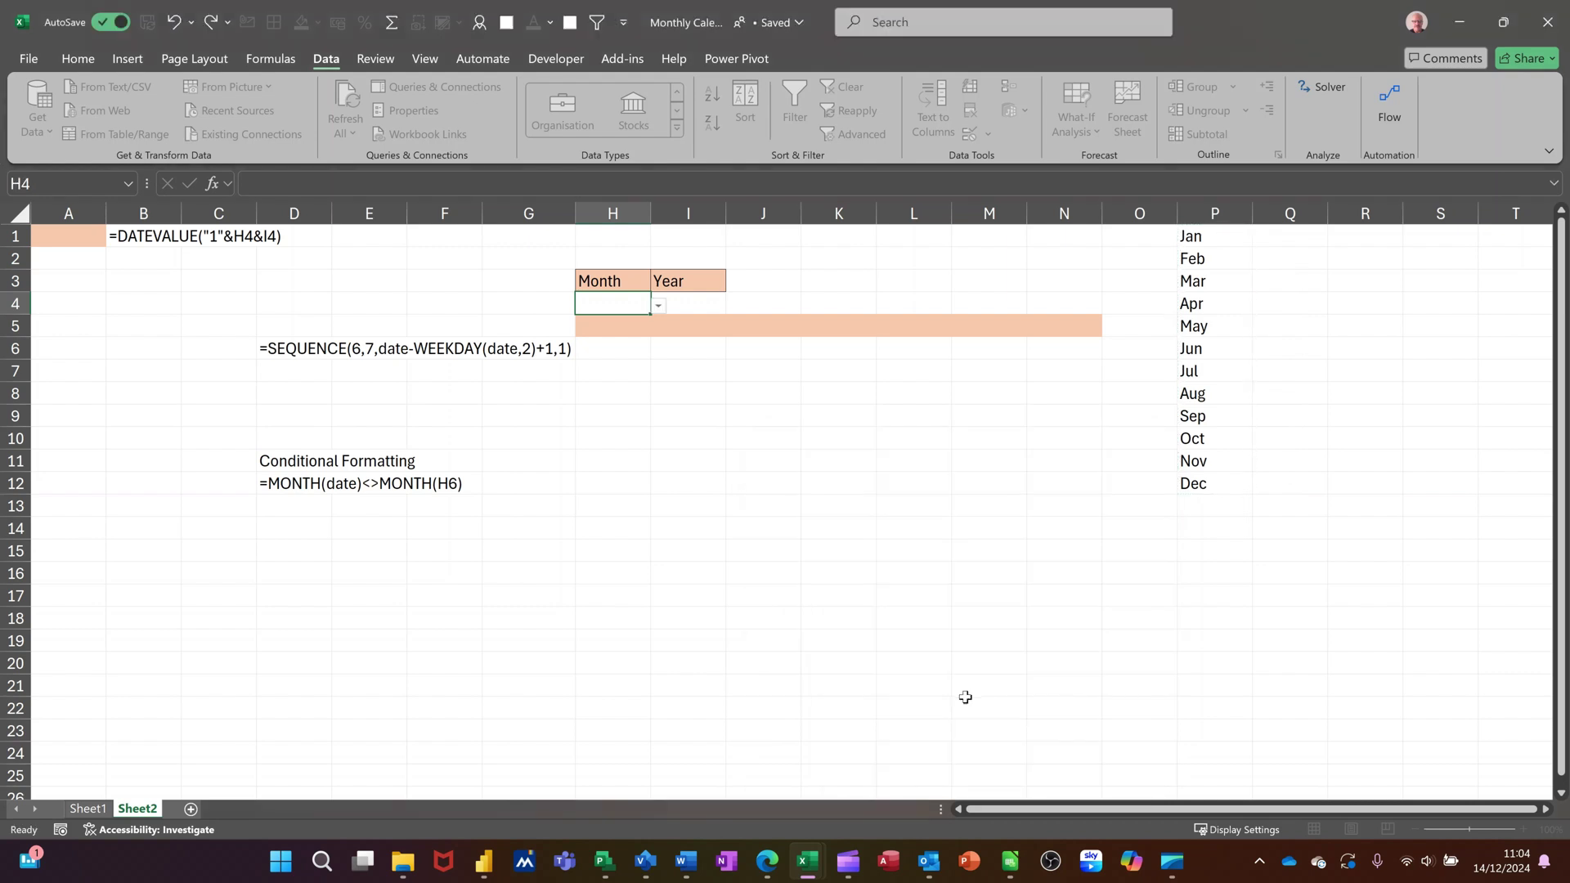
Set the month in H4 to Jan and the year in I4 to 24.
{"action": "left_click", "coordinate": [658, 308]}
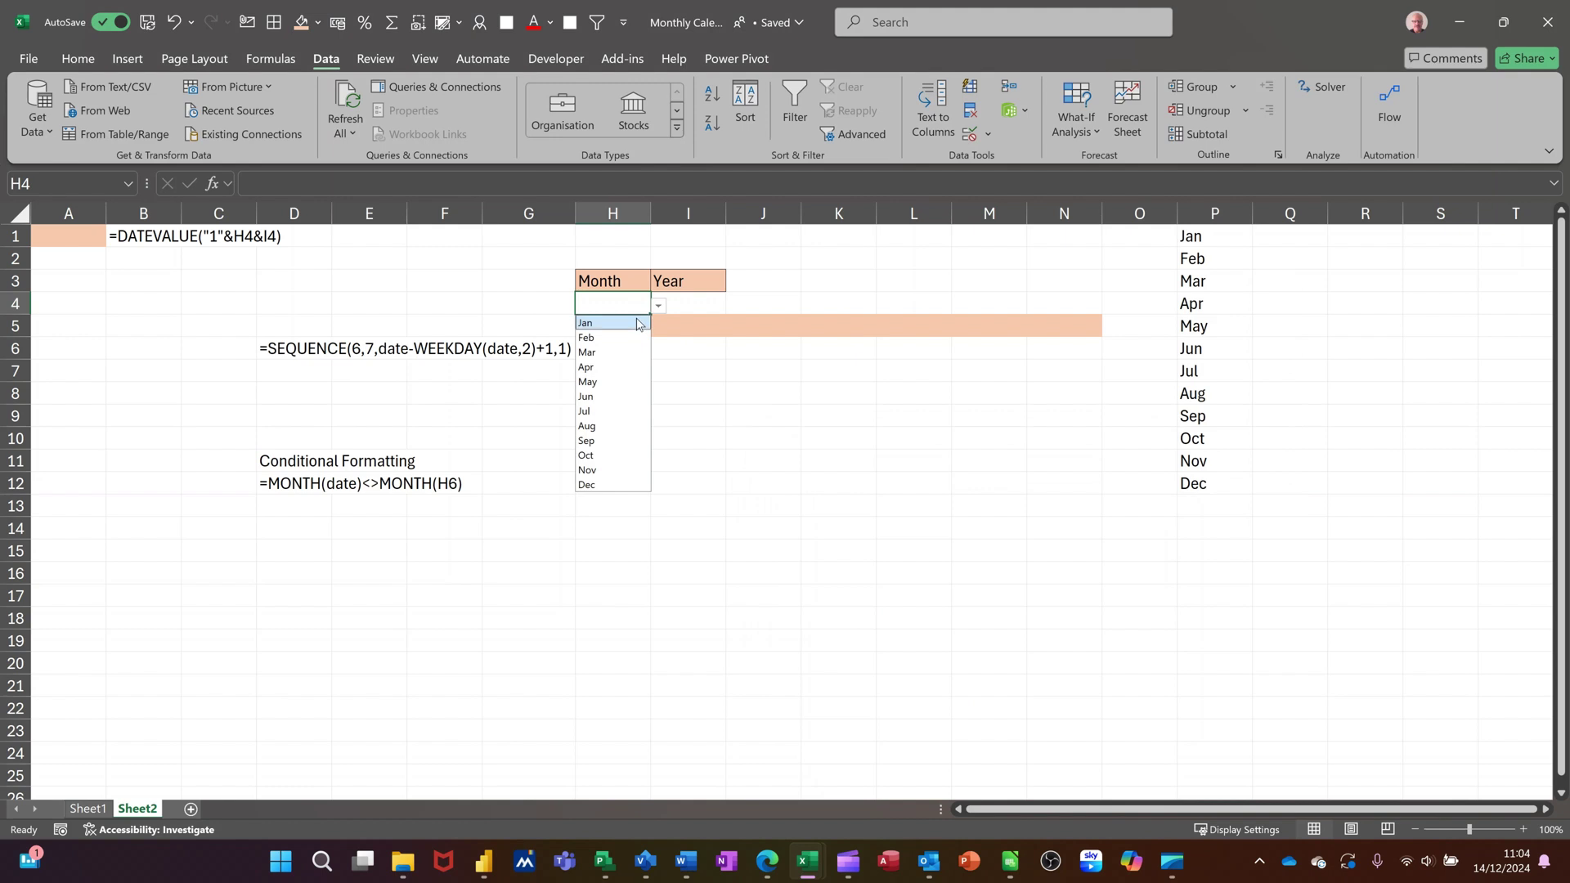
{"action": "left_click", "coordinate": [630, 323]}
{"action": "left_click", "coordinate": [694, 303]}
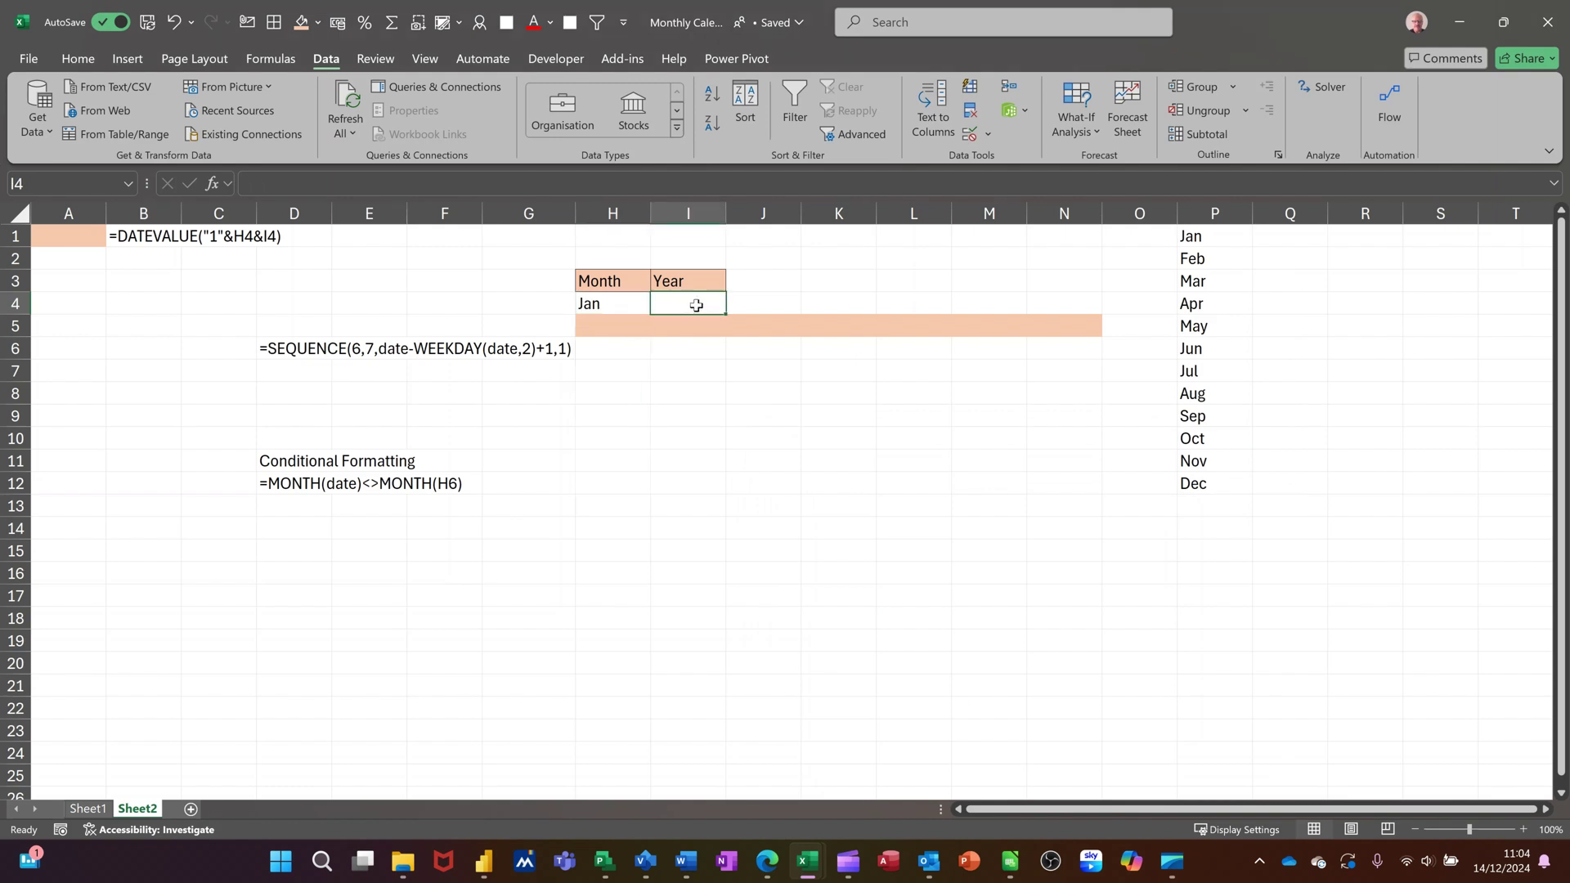
{"action": "type", "text": "24"}
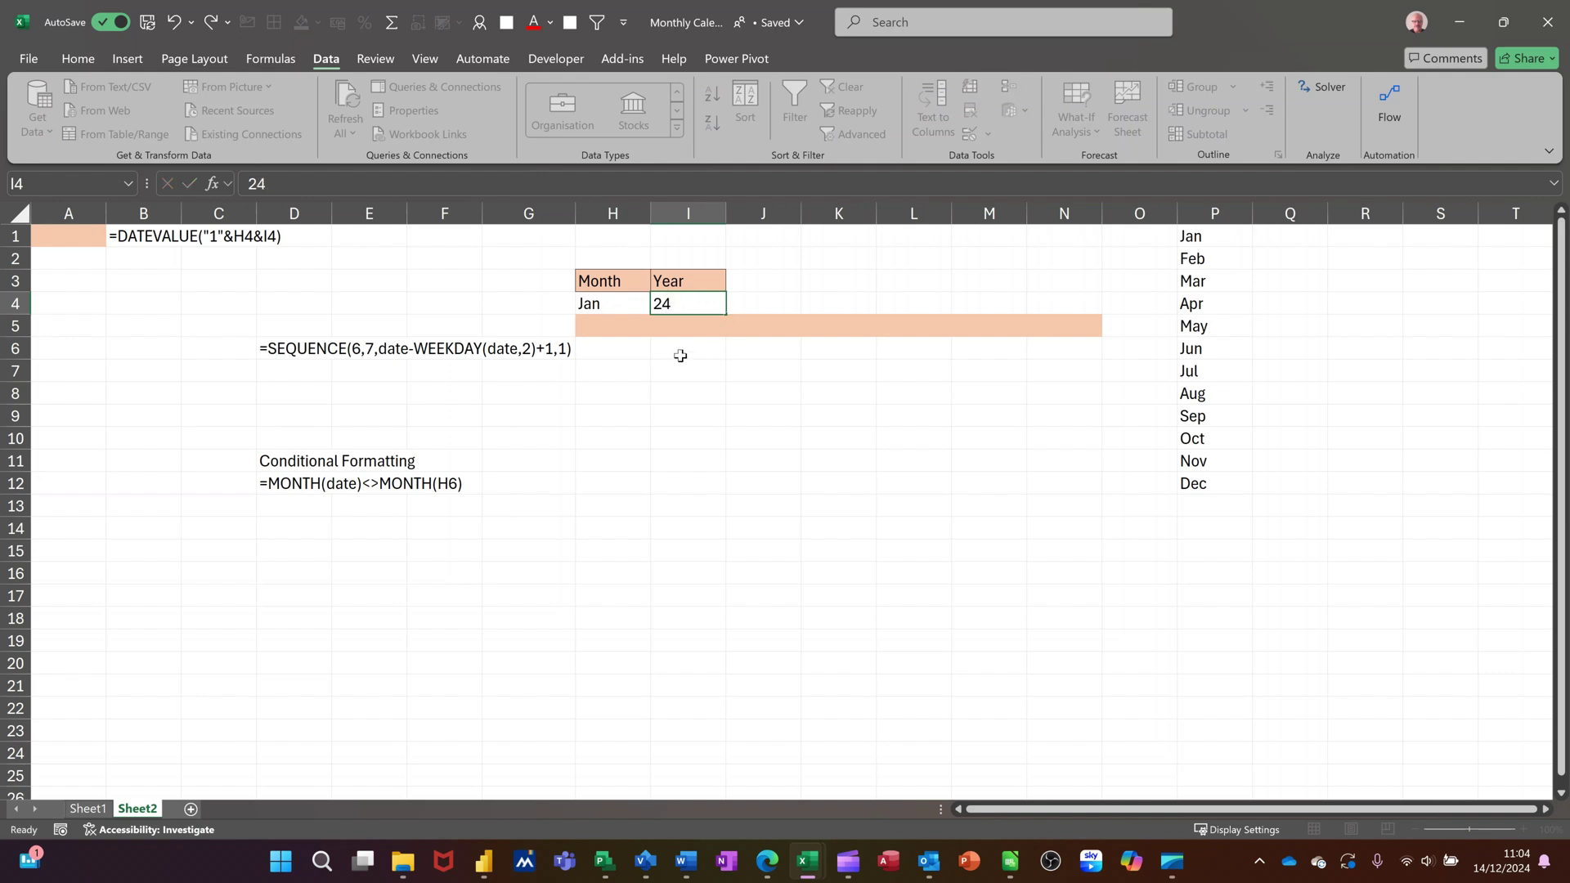
{"action": "left_click", "coordinate": [687, 304]}
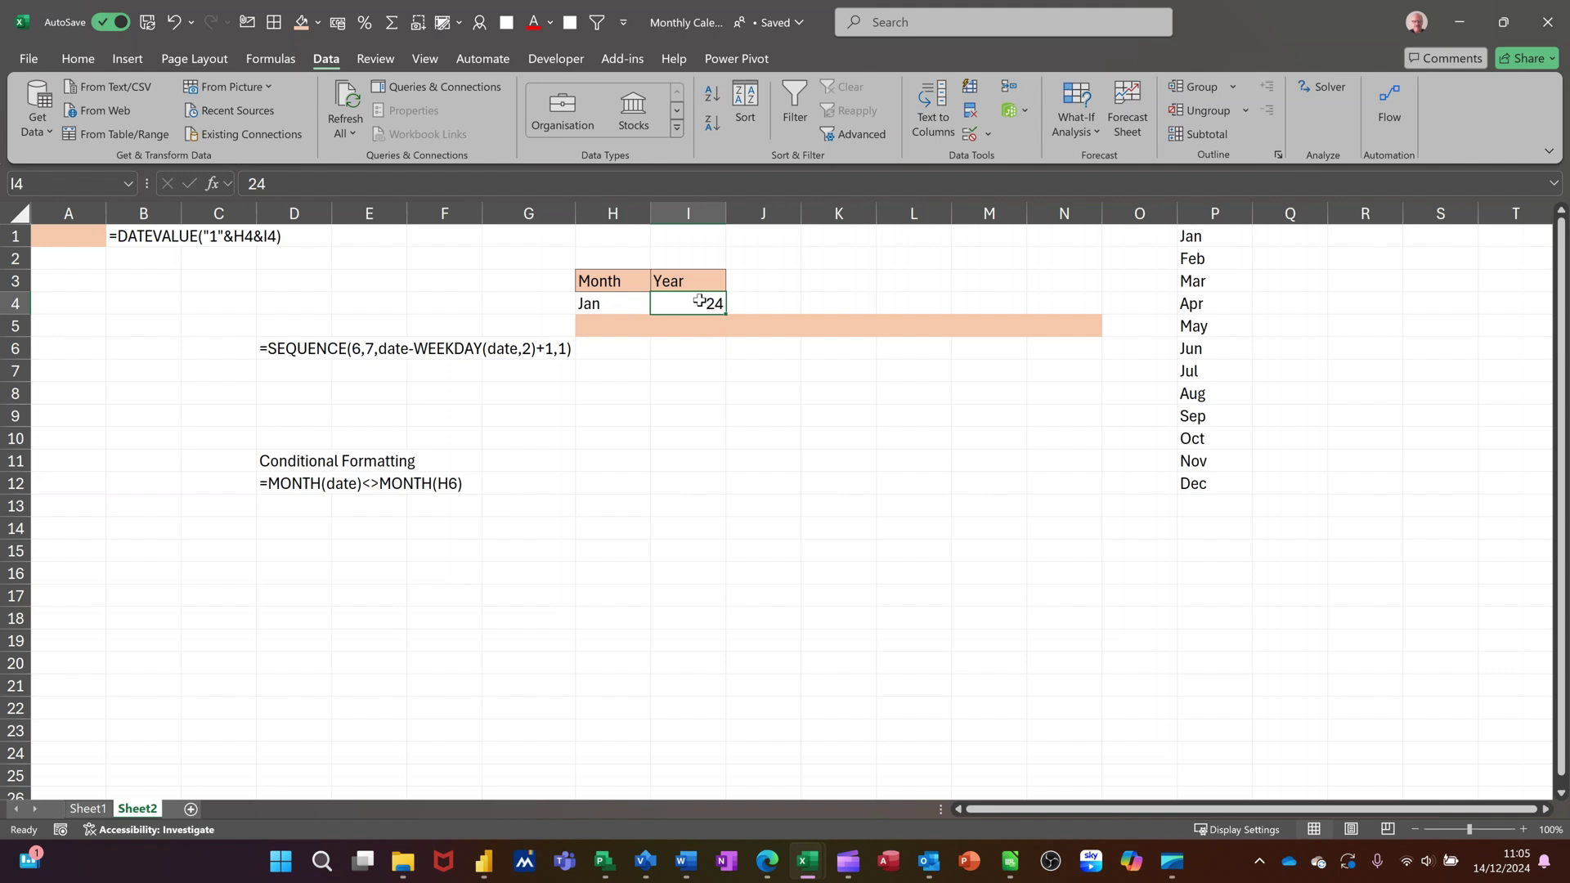
Fill weekday headers Mon through Sun across H5:N5.
{"action": "left_click", "coordinate": [599, 326]}
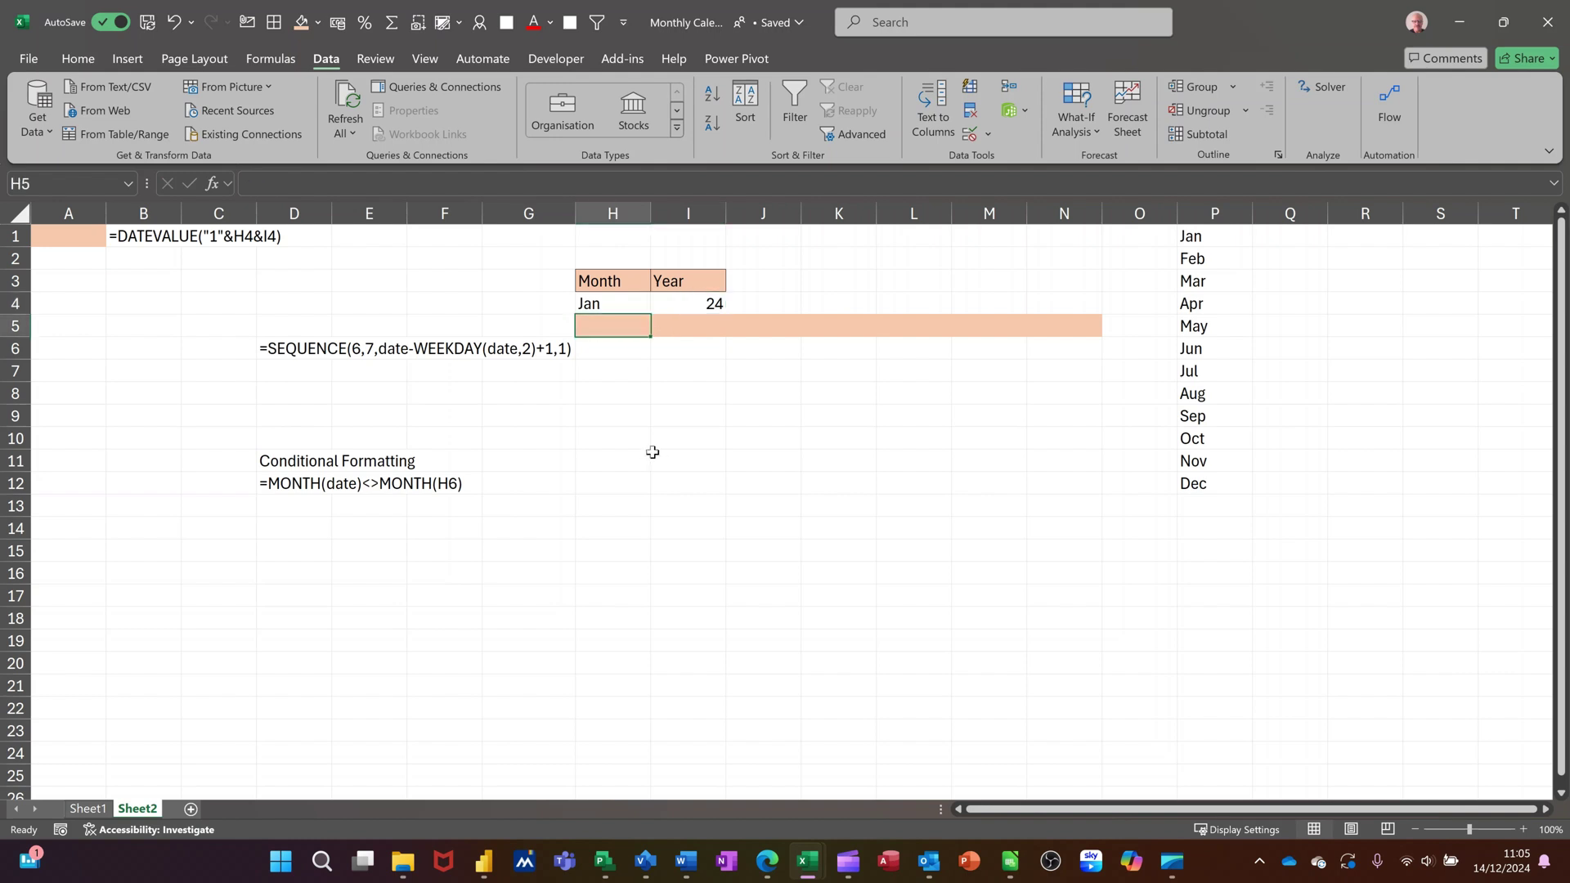
{"action": "type", "text": "Mon"}
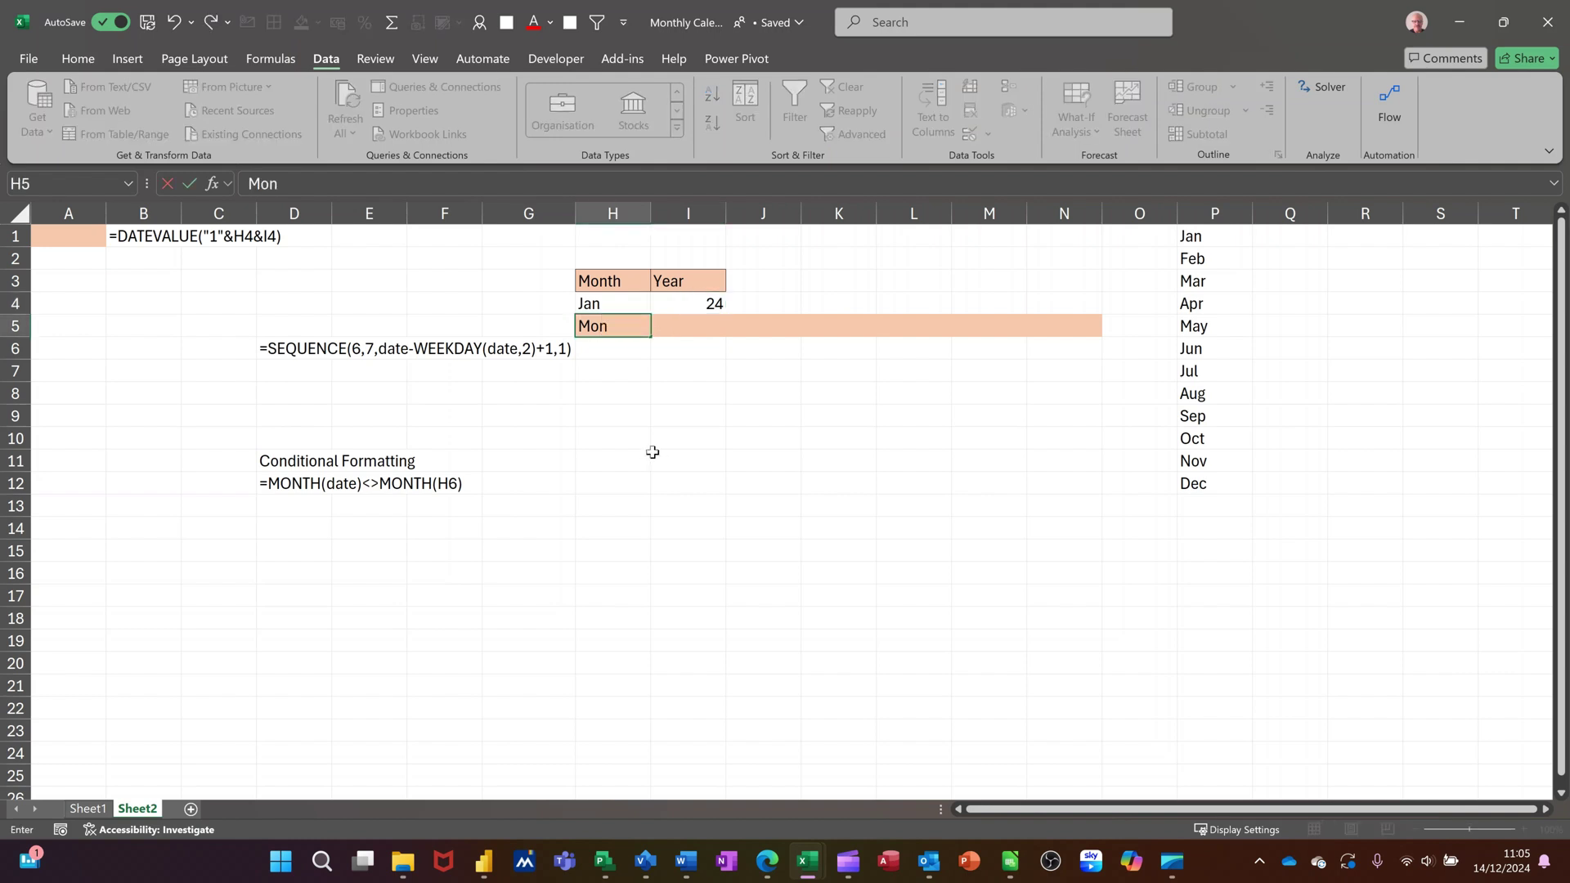
{"action": "key", "text": "Return"}
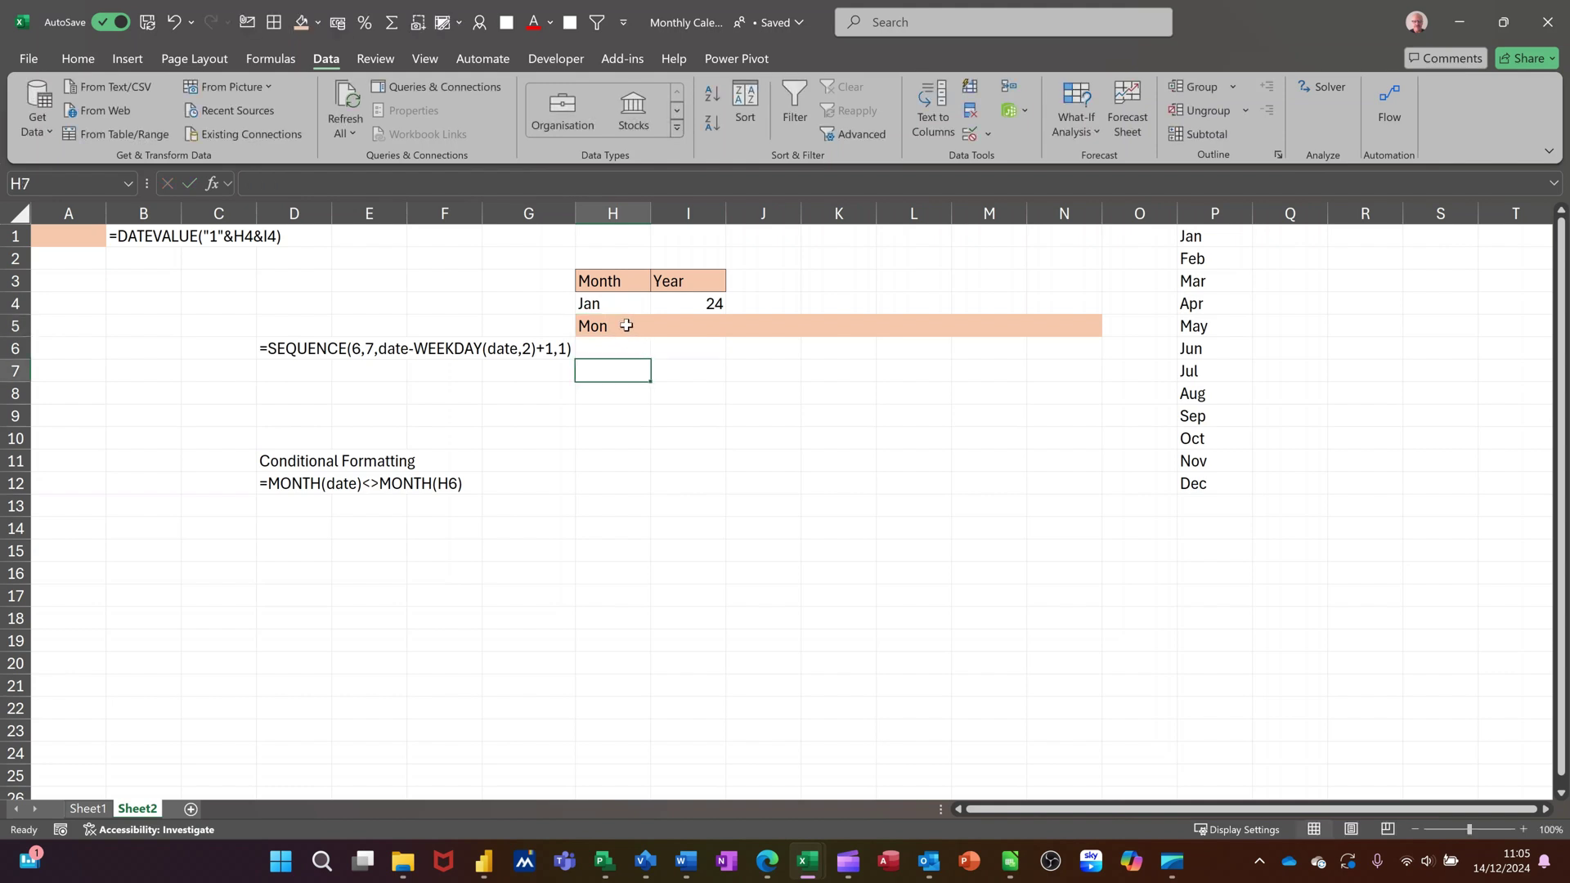
{"action": "left_click", "coordinate": [636, 328]}
{"action": "left_click_drag", "start_coordinate": [650, 336], "coordinate": [1081, 357]}
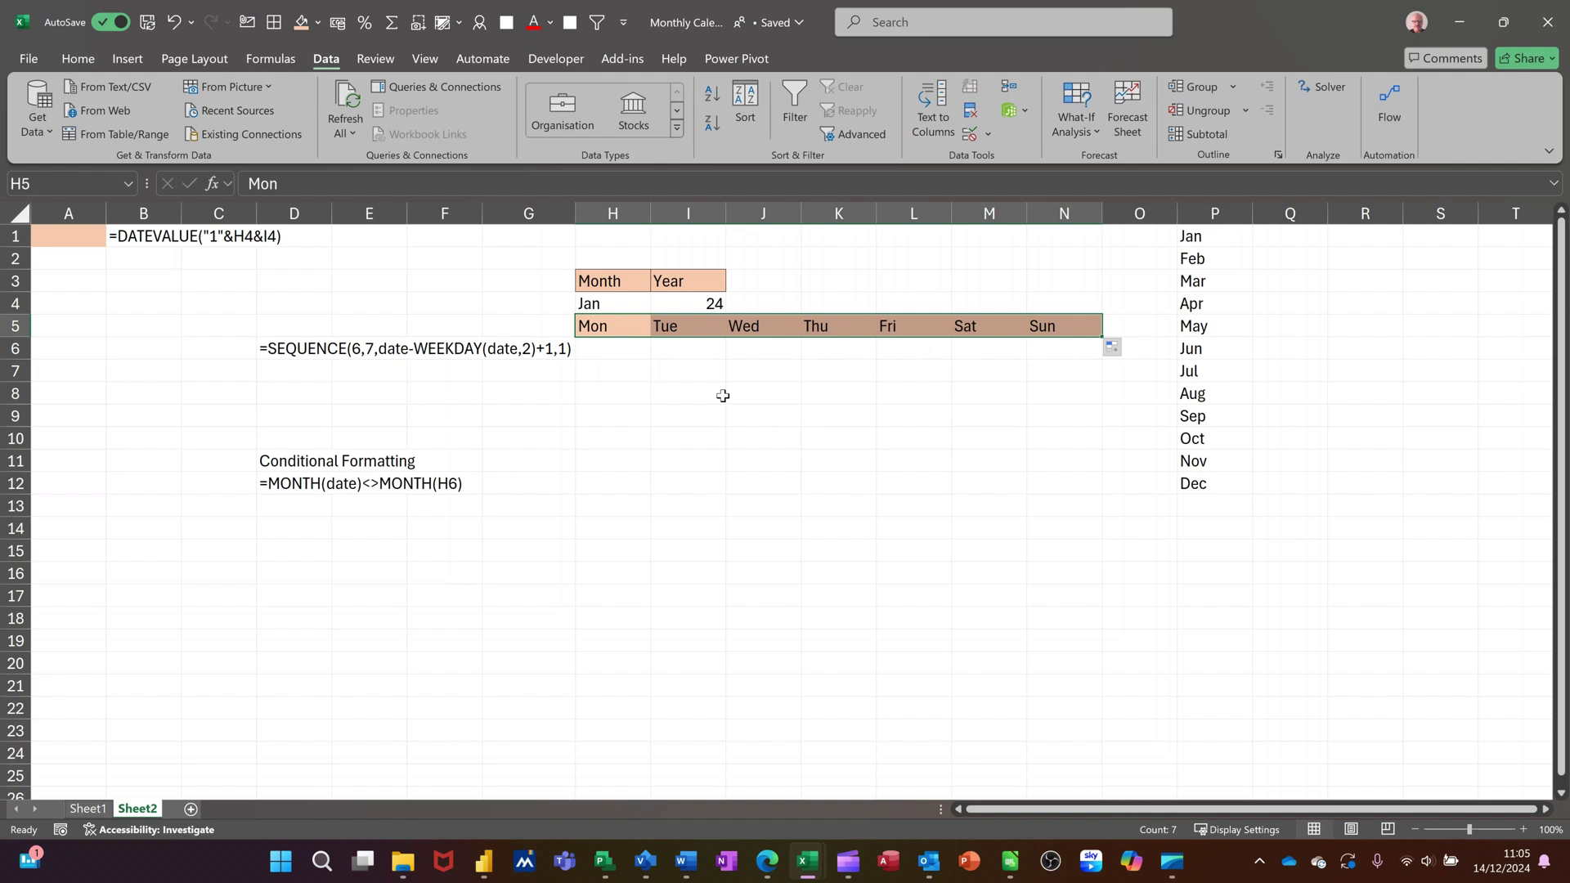
{"action": "left_click", "coordinate": [620, 349]}
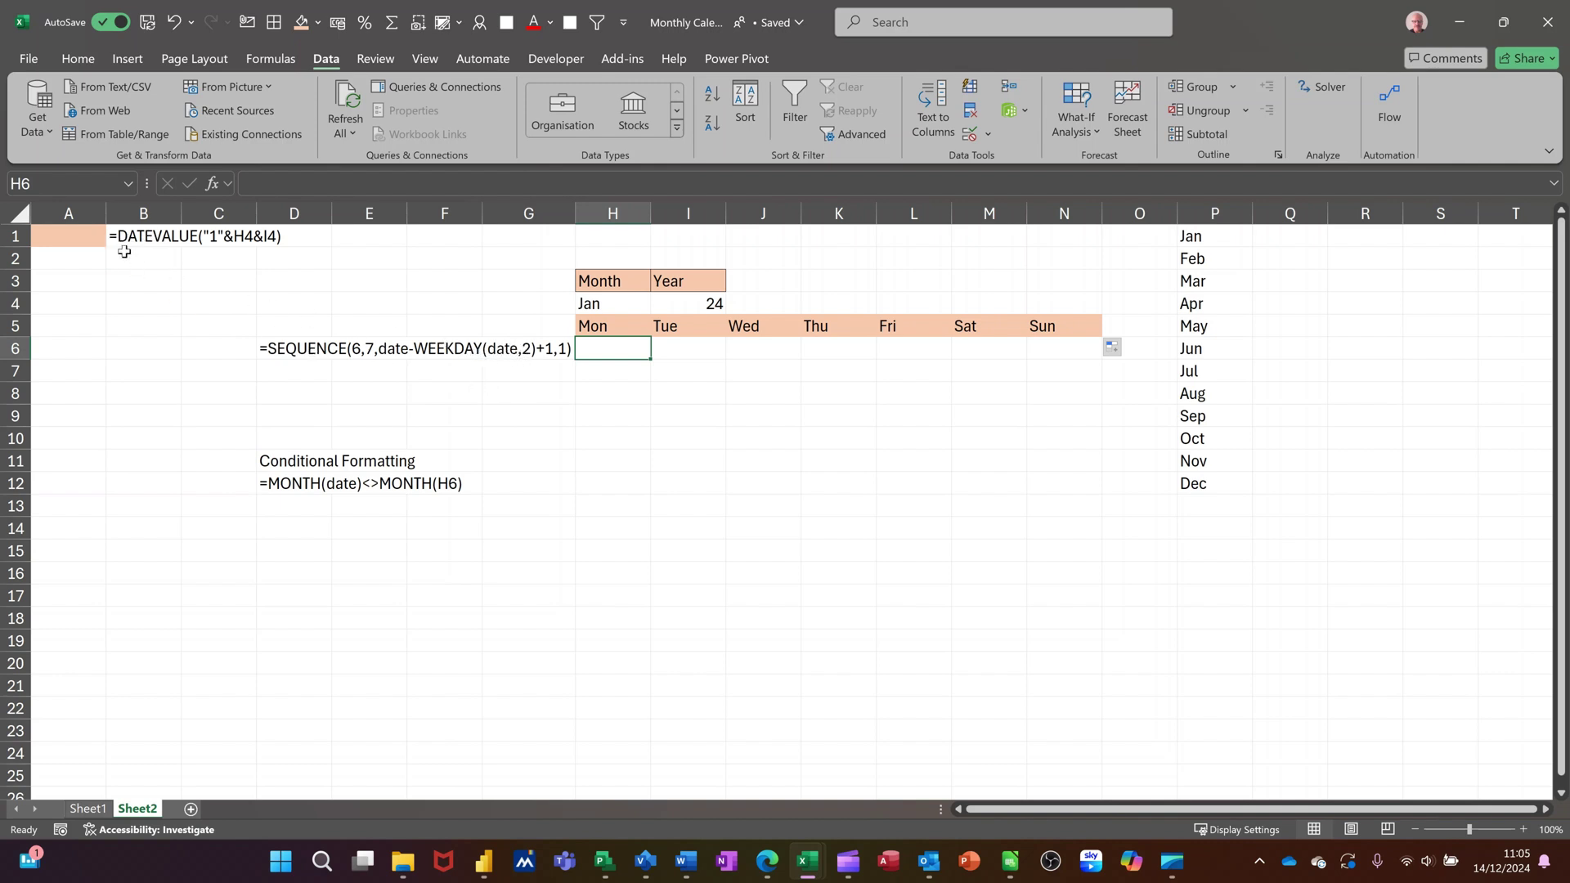
Name cell A1 'dates' using the Name Box.
{"action": "left_click", "coordinate": [62, 233]}
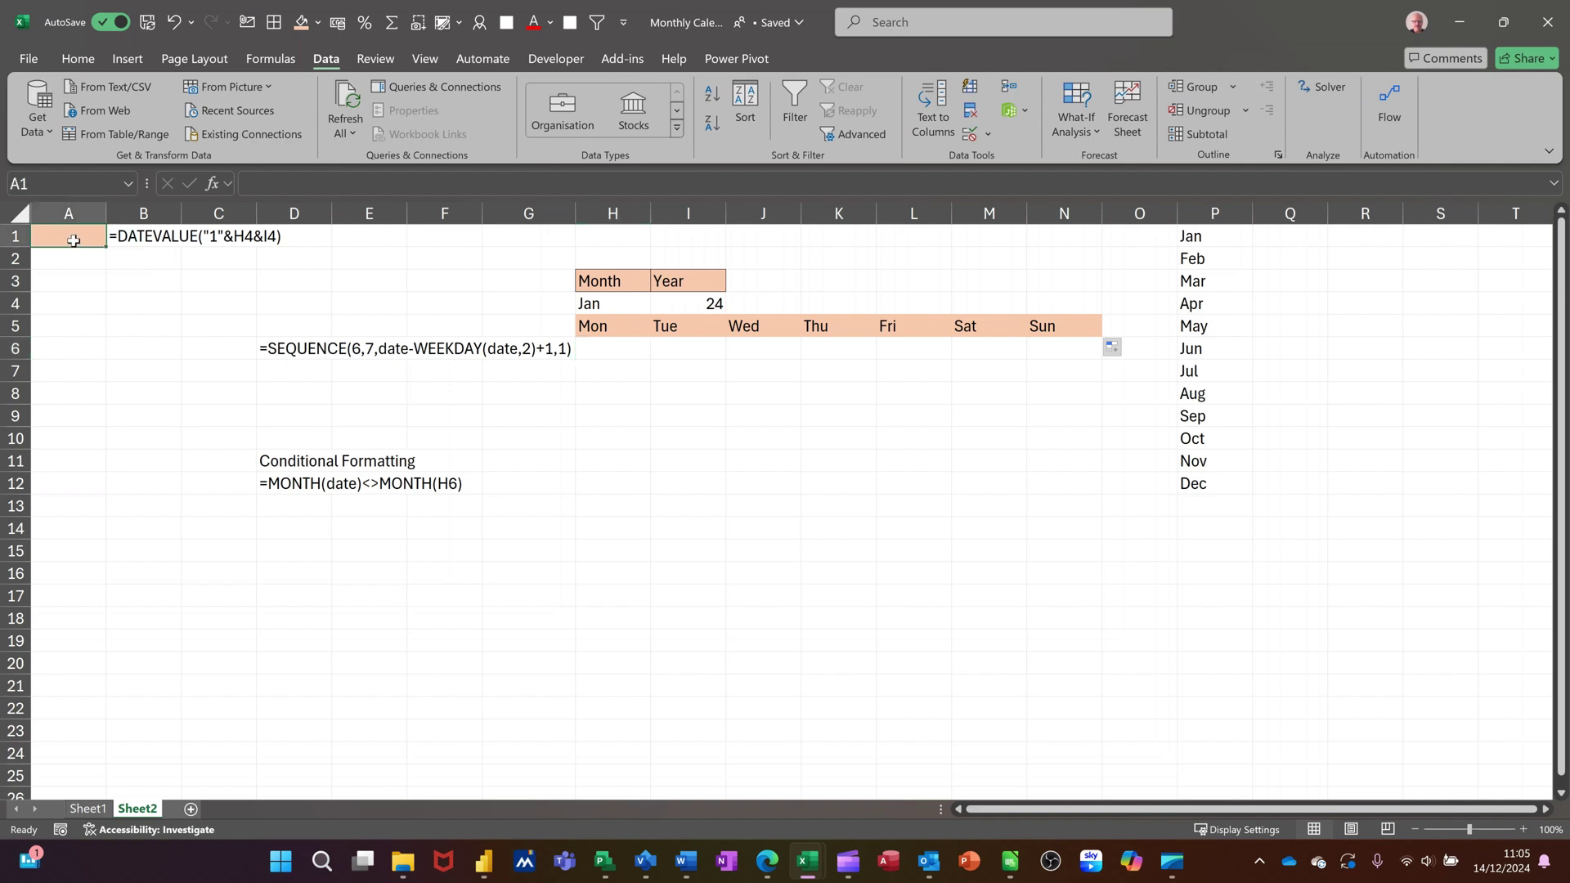
{"action": "left_click", "coordinate": [51, 184]}
{"action": "type", "text": "dates"}
{"action": "key", "text": "Return"}
Enter =DATEVALUE("1"&H4&I4) in A1, returning 45292.
{"action": "type", "text": "=da"}
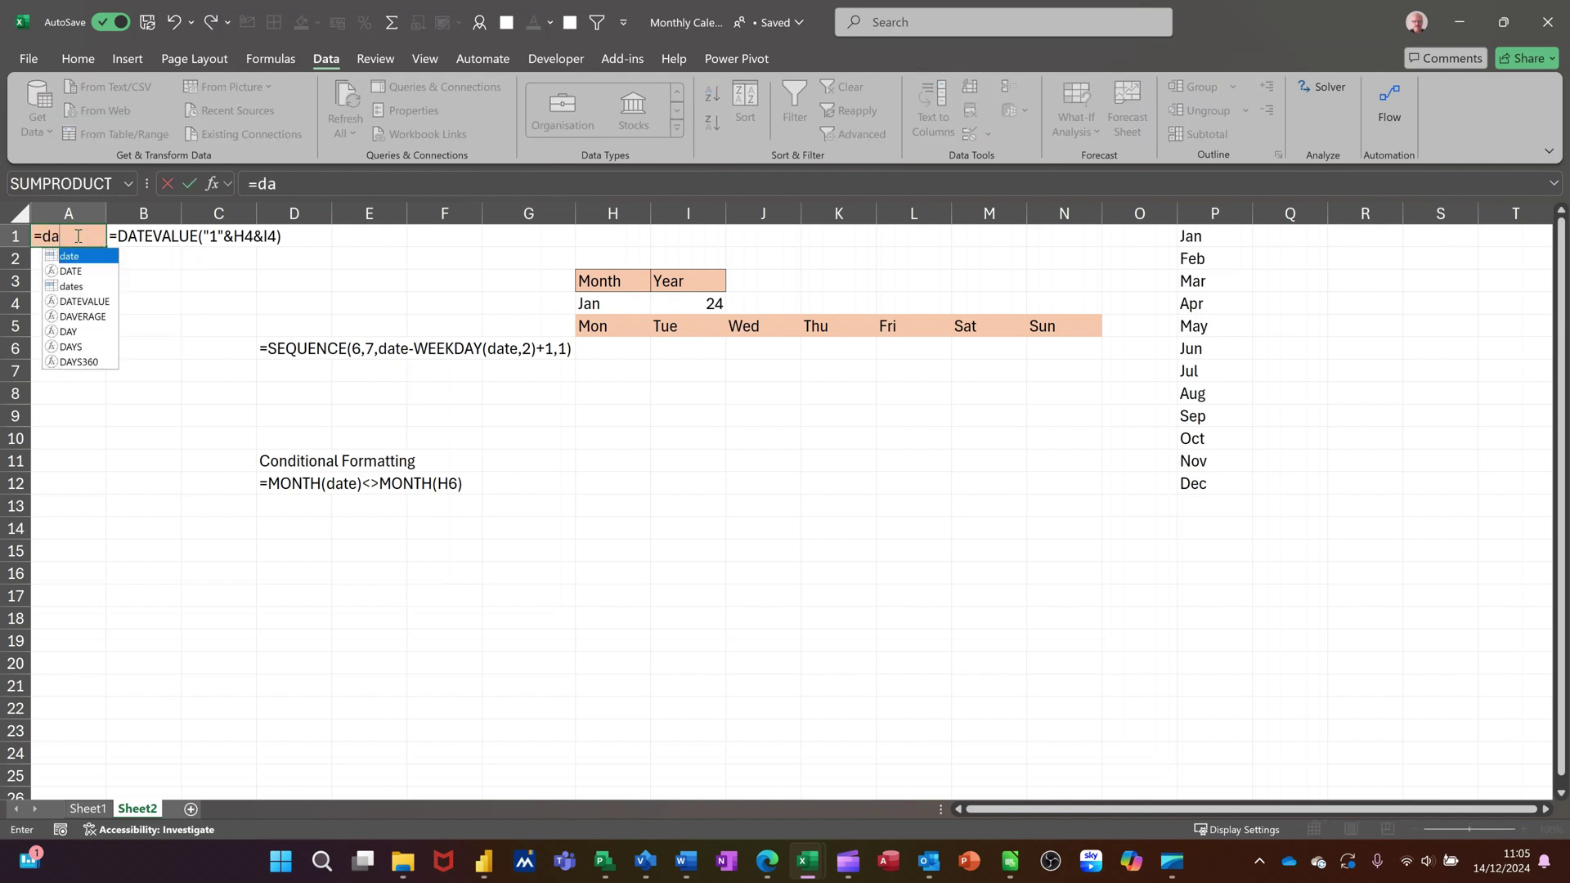
{"action": "type", "text": "teval"}
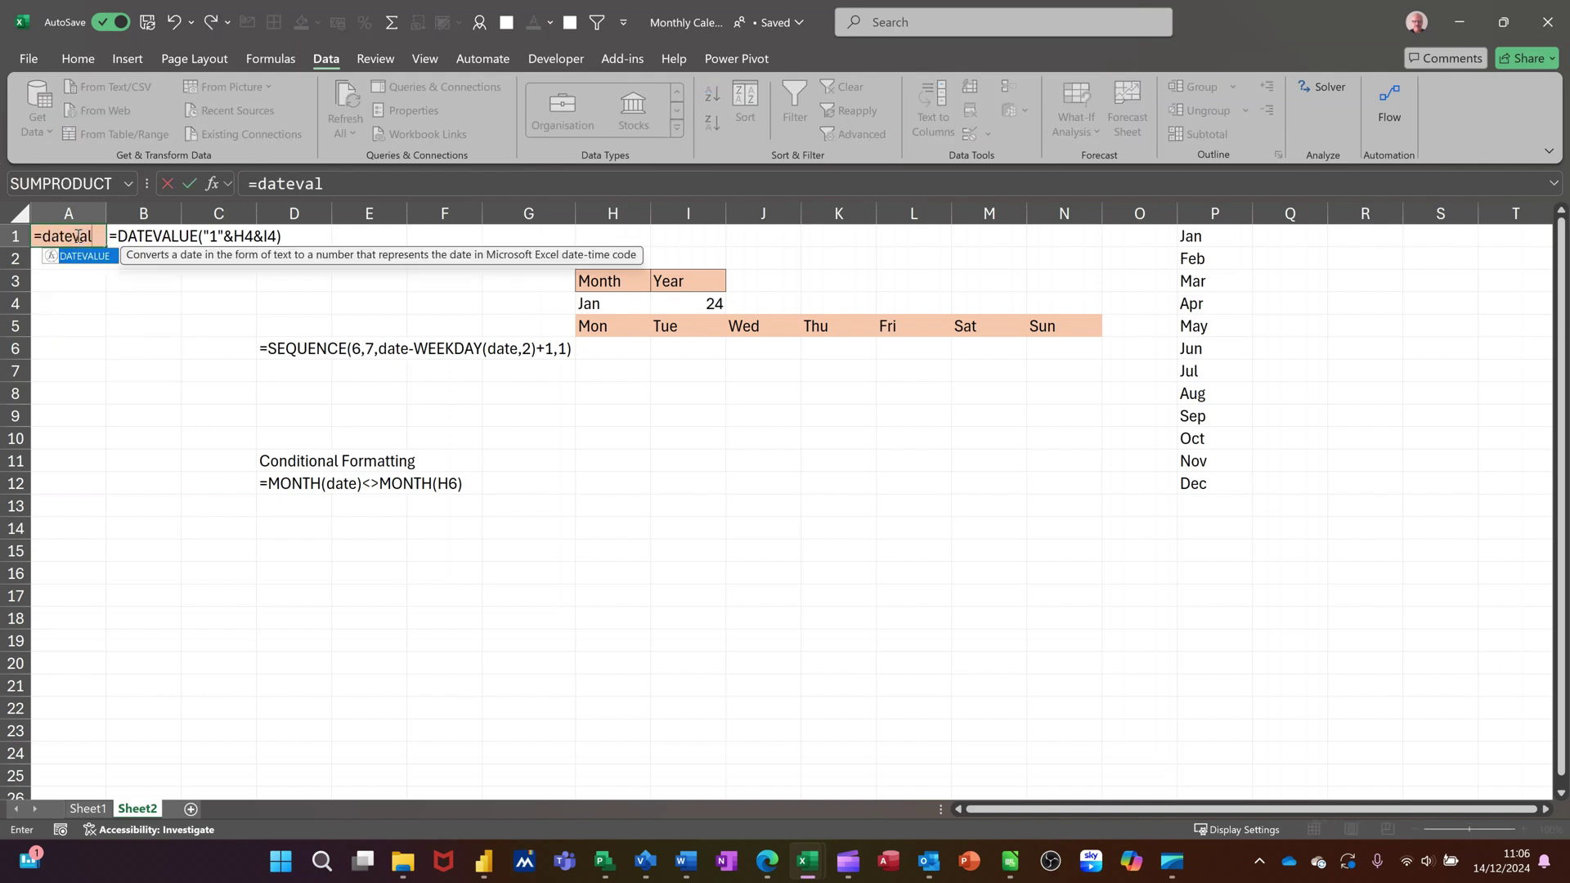
{"action": "type", "text": "ue"}
{"action": "key", "text": "Tab"}
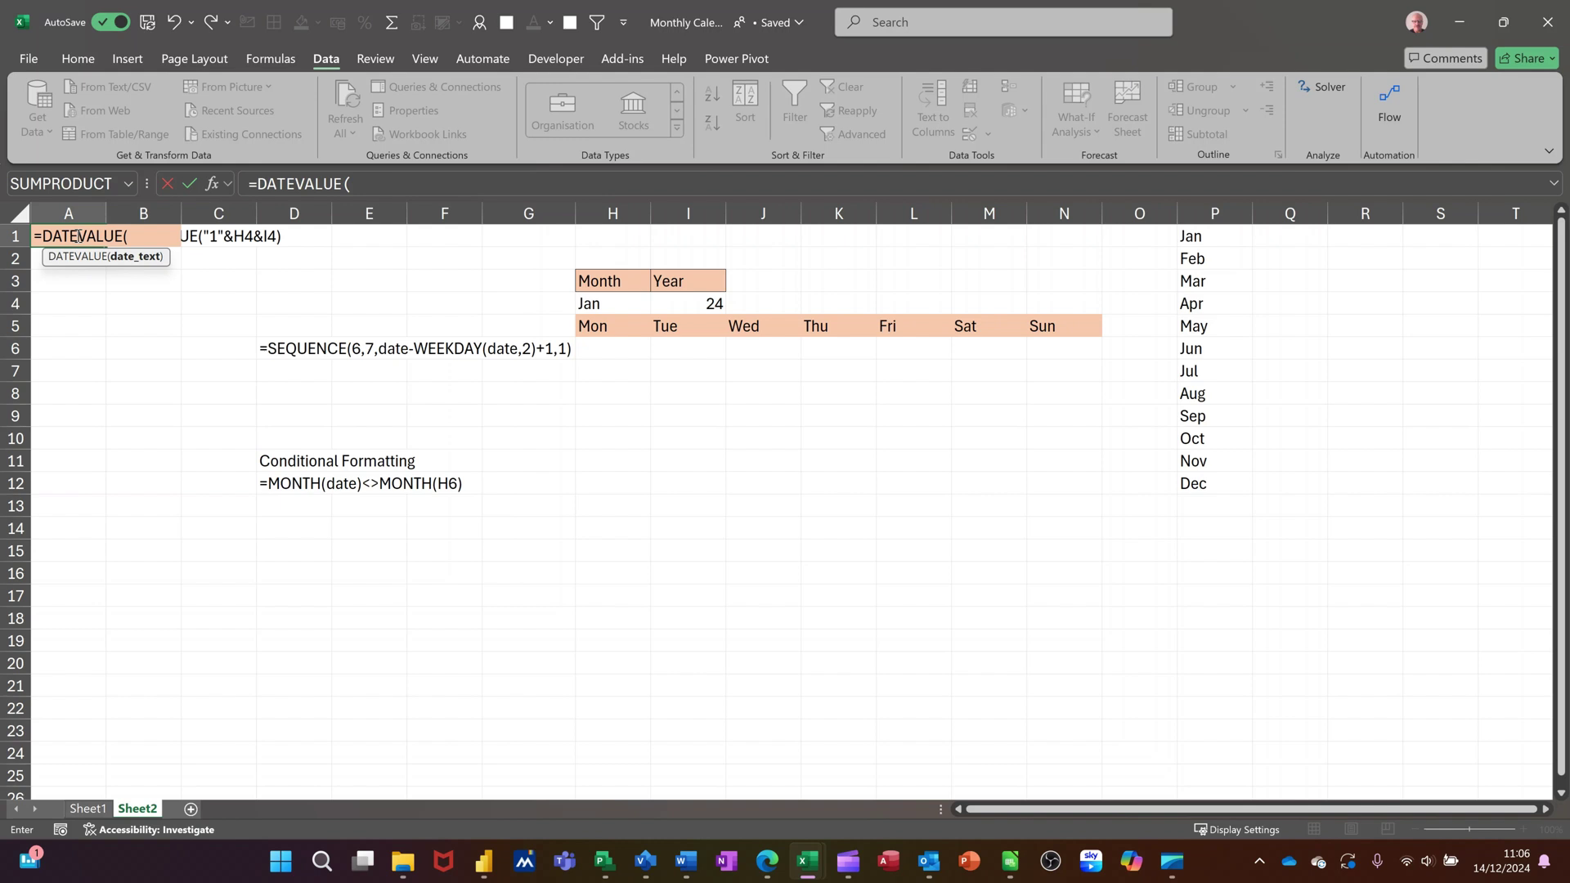
{"action": "type", "text": "\"1\"&"}
{"action": "left_click", "coordinate": [591, 302]}
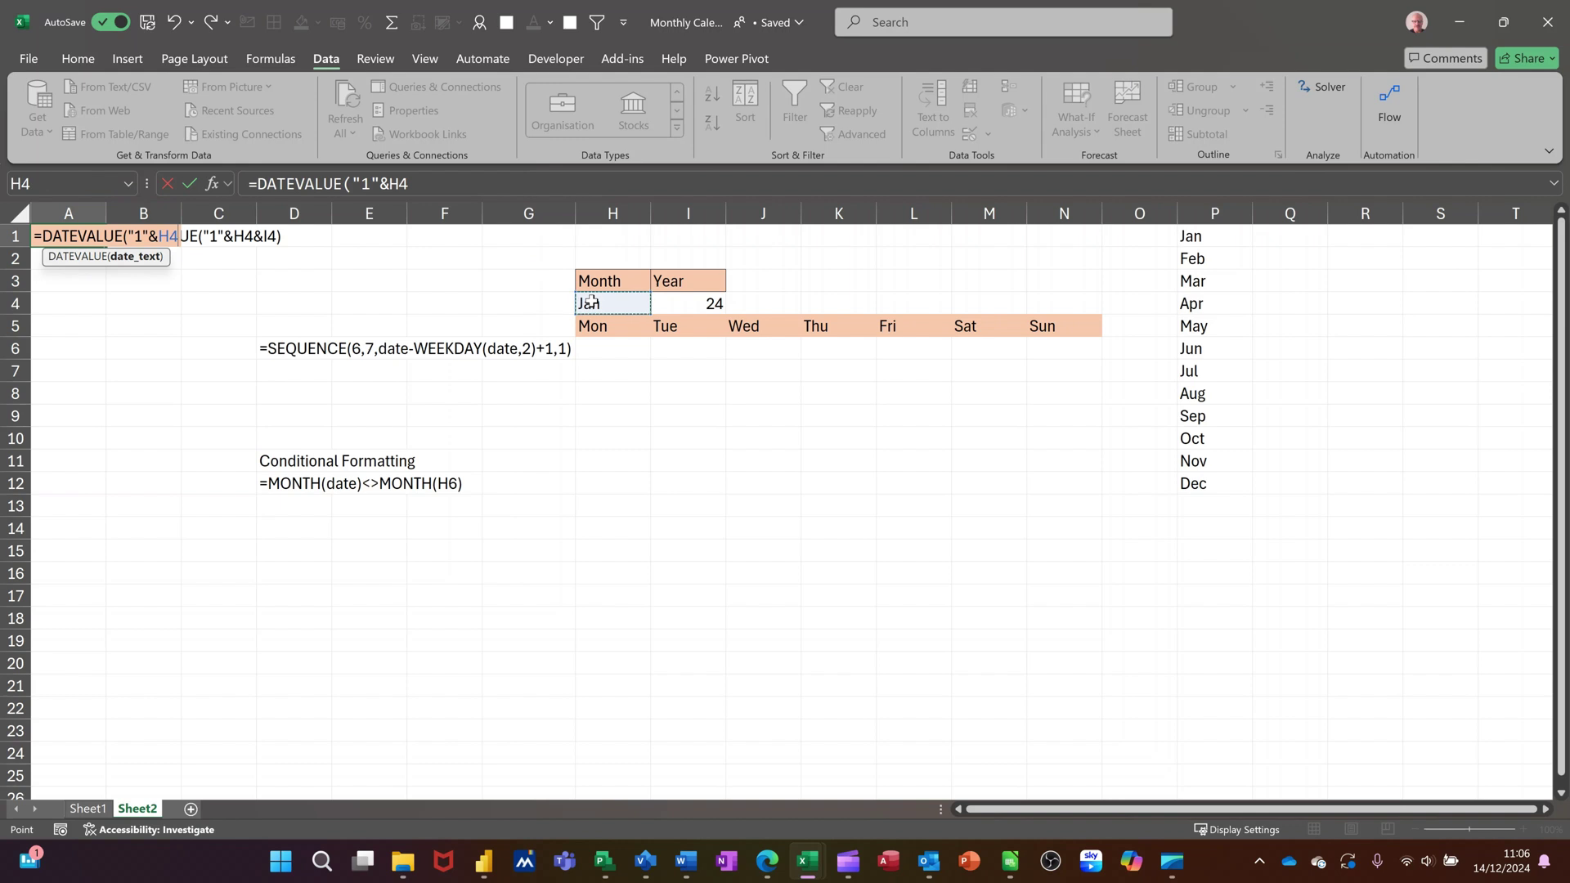
{"action": "type", "text": "&"}
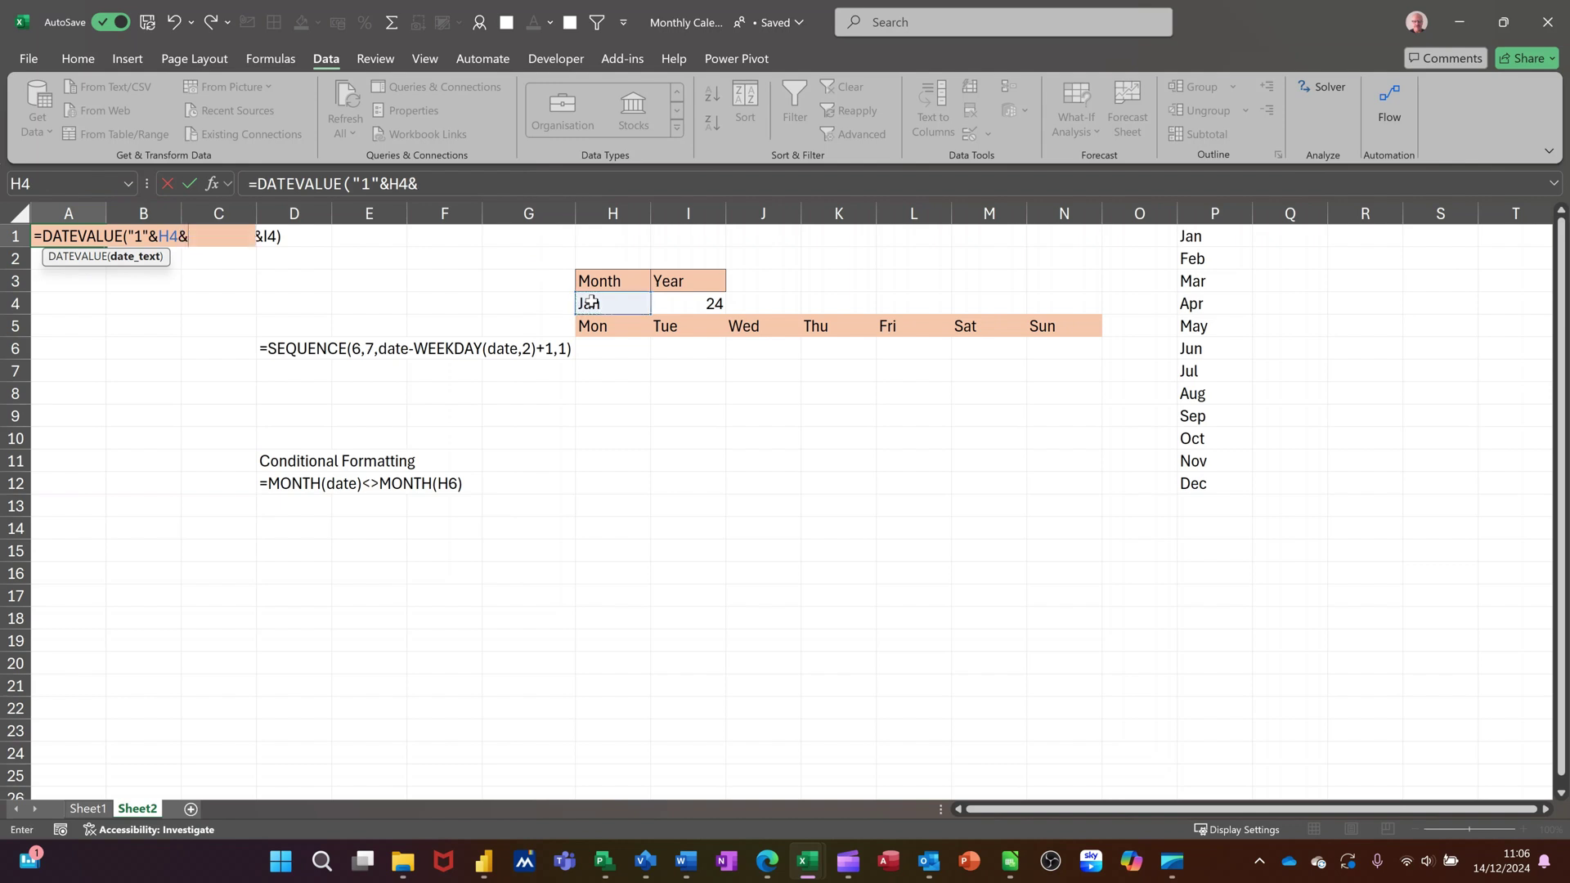
{"action": "left_click", "coordinate": [678, 308]}
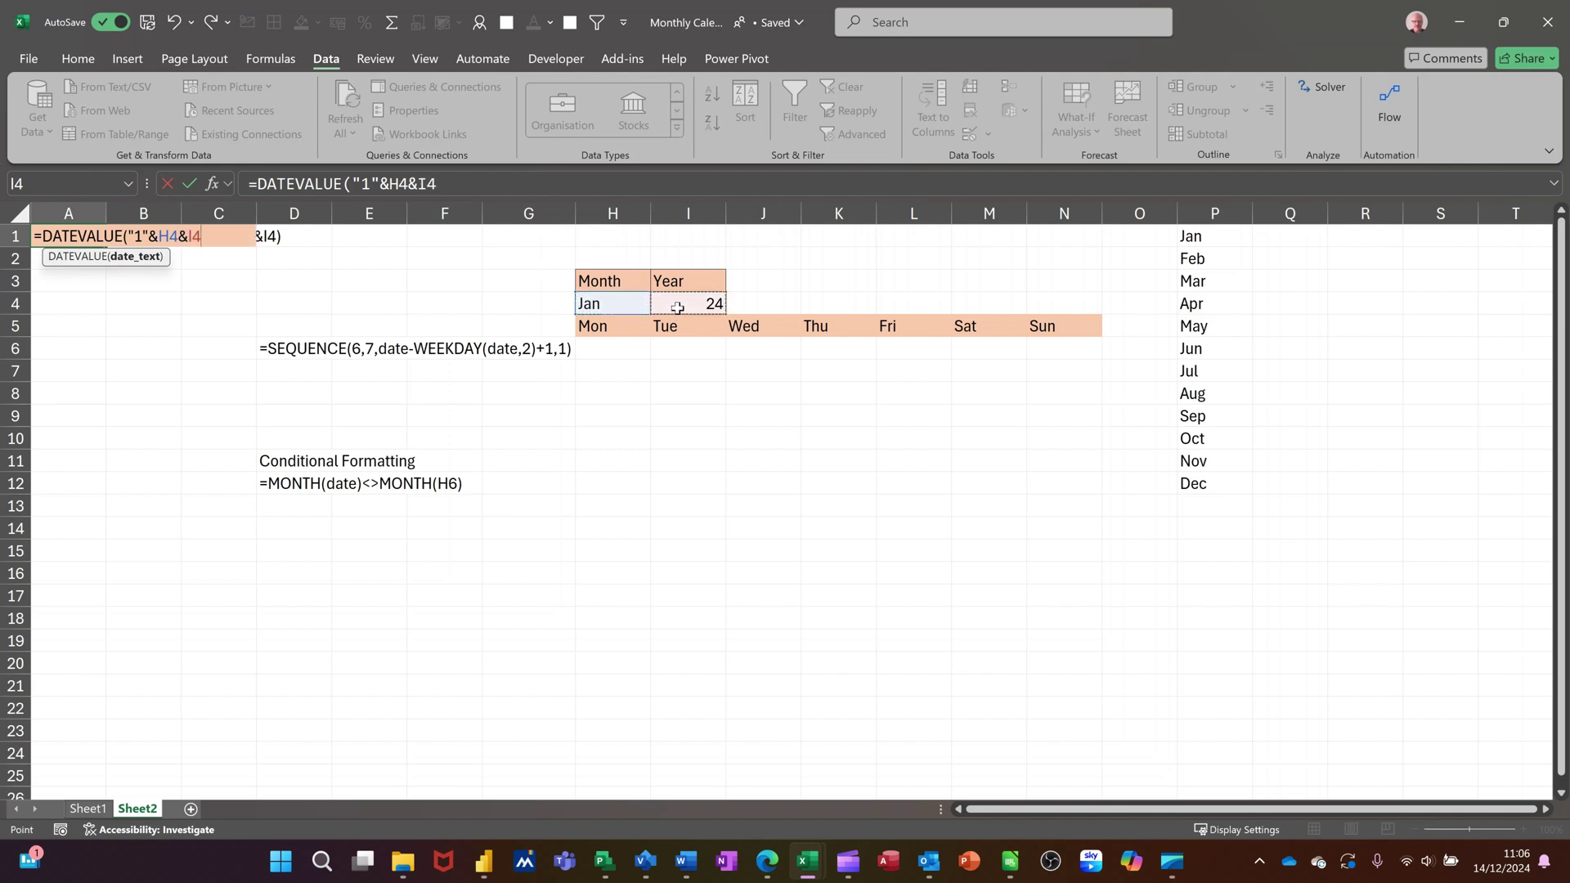
{"action": "left_click", "coordinate": [189, 187]}
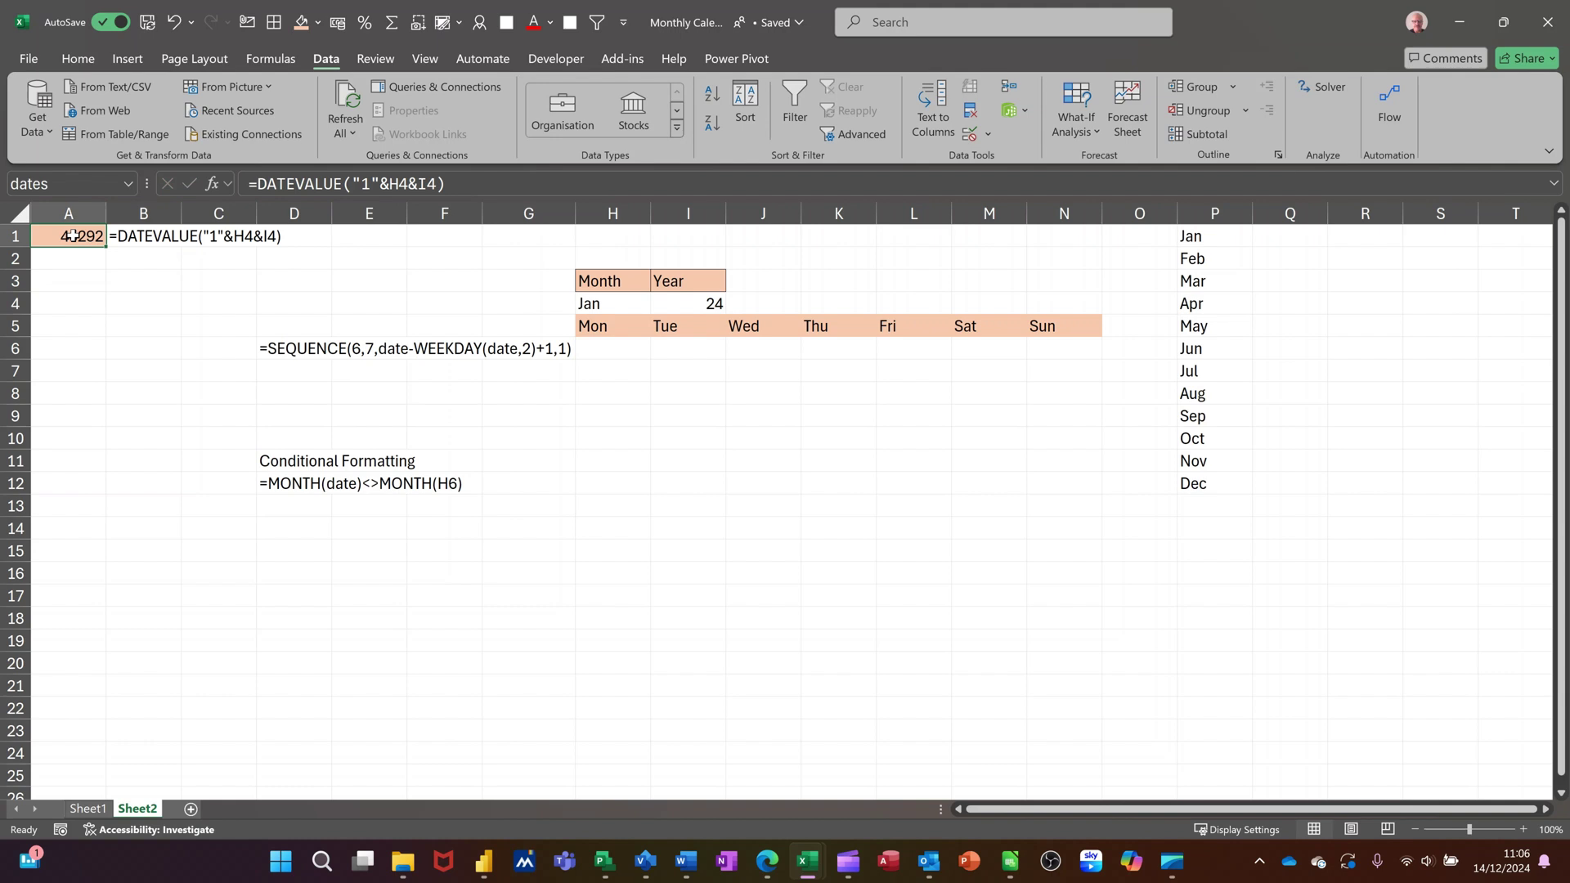
Give A1 the custom number format ; so its date value is invisible.
{"action": "key", "text": "ctrl+1"}
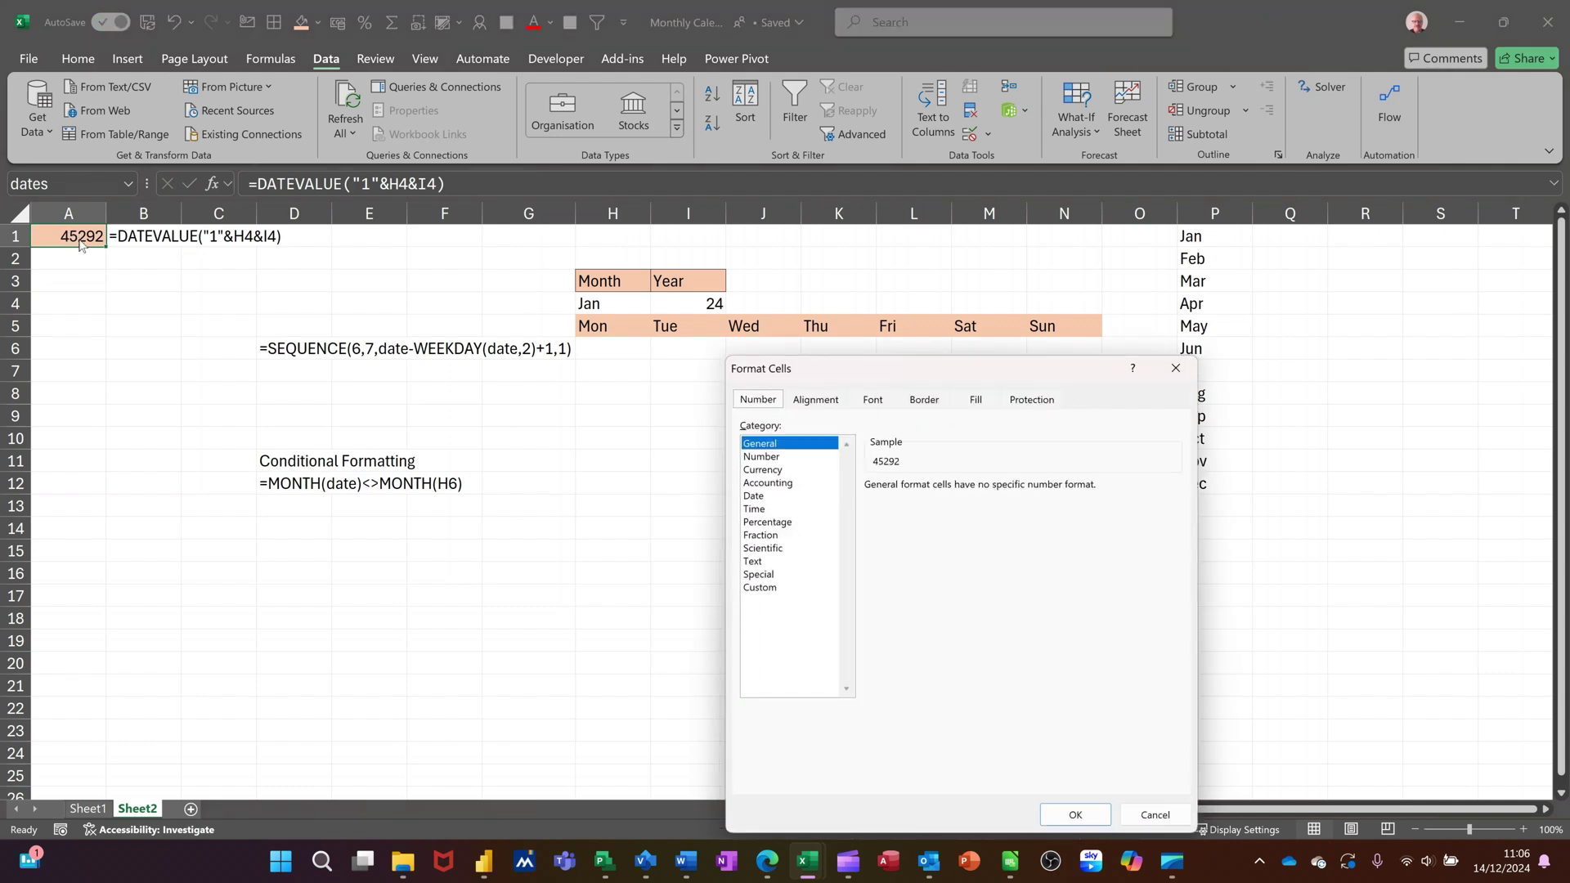
{"action": "left_click", "coordinate": [748, 588]}
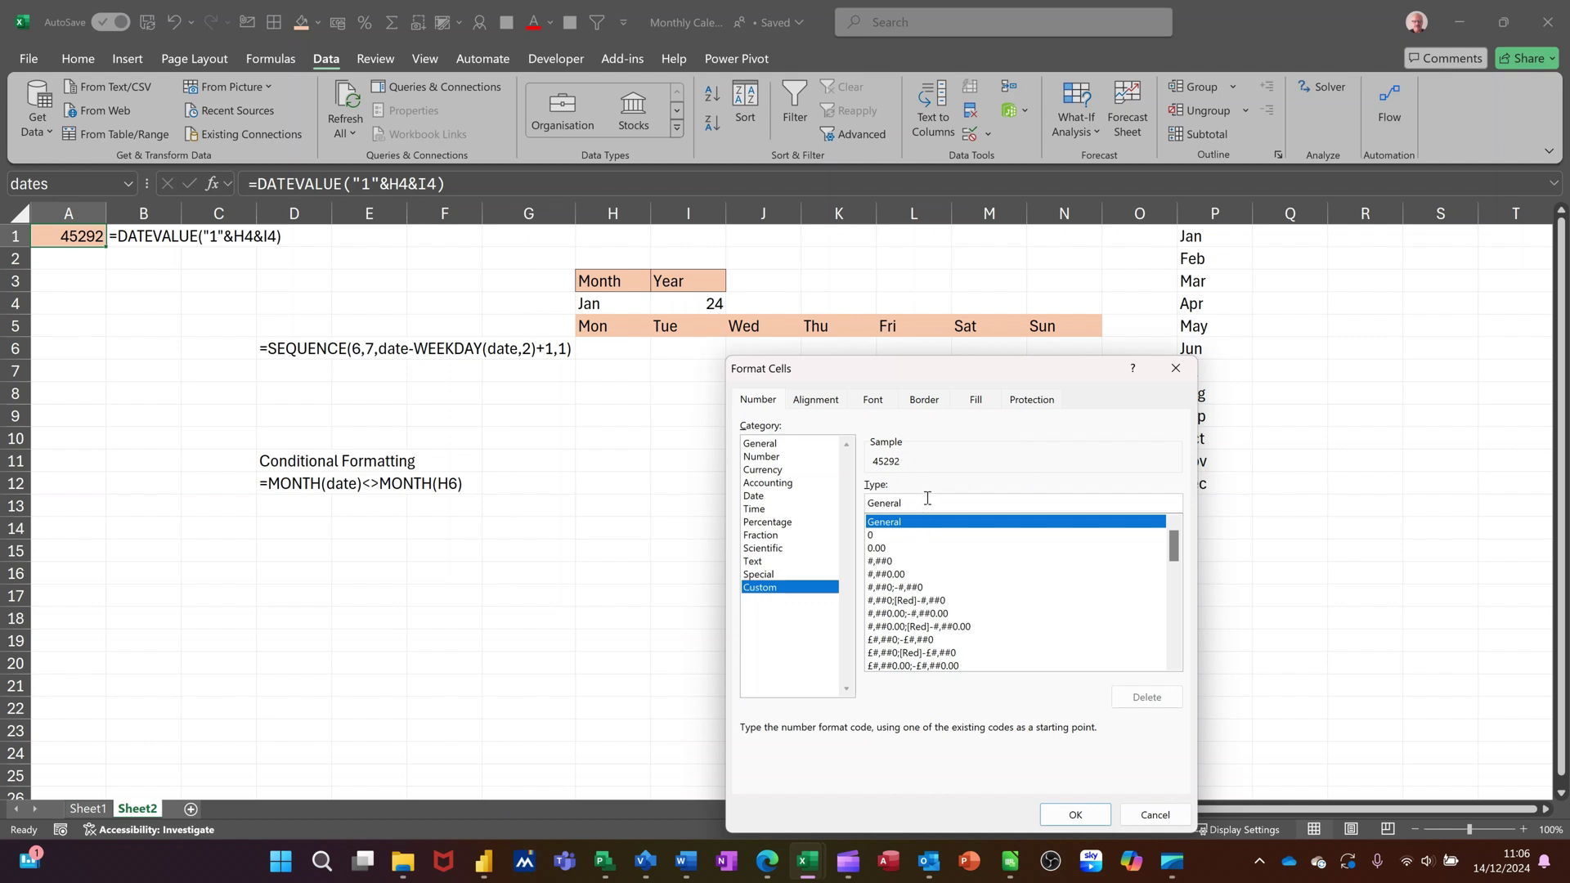
{"action": "left_click_drag", "start_coordinate": [927, 498], "coordinate": [863, 500]}
{"action": "type", "text": ";;;"}
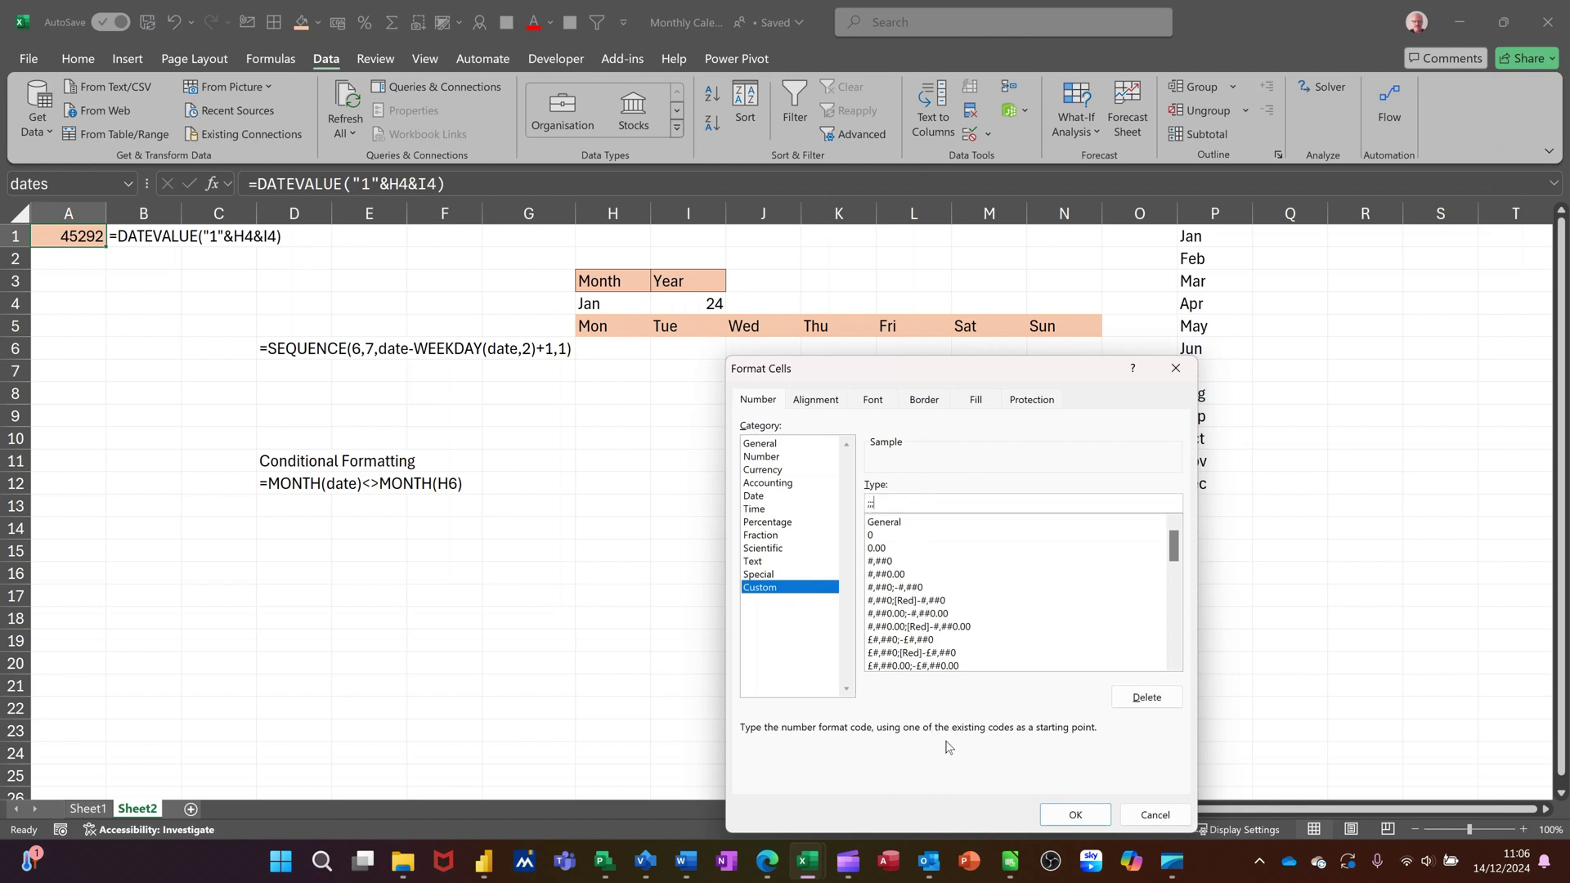
{"action": "left_click", "coordinate": [1060, 818]}
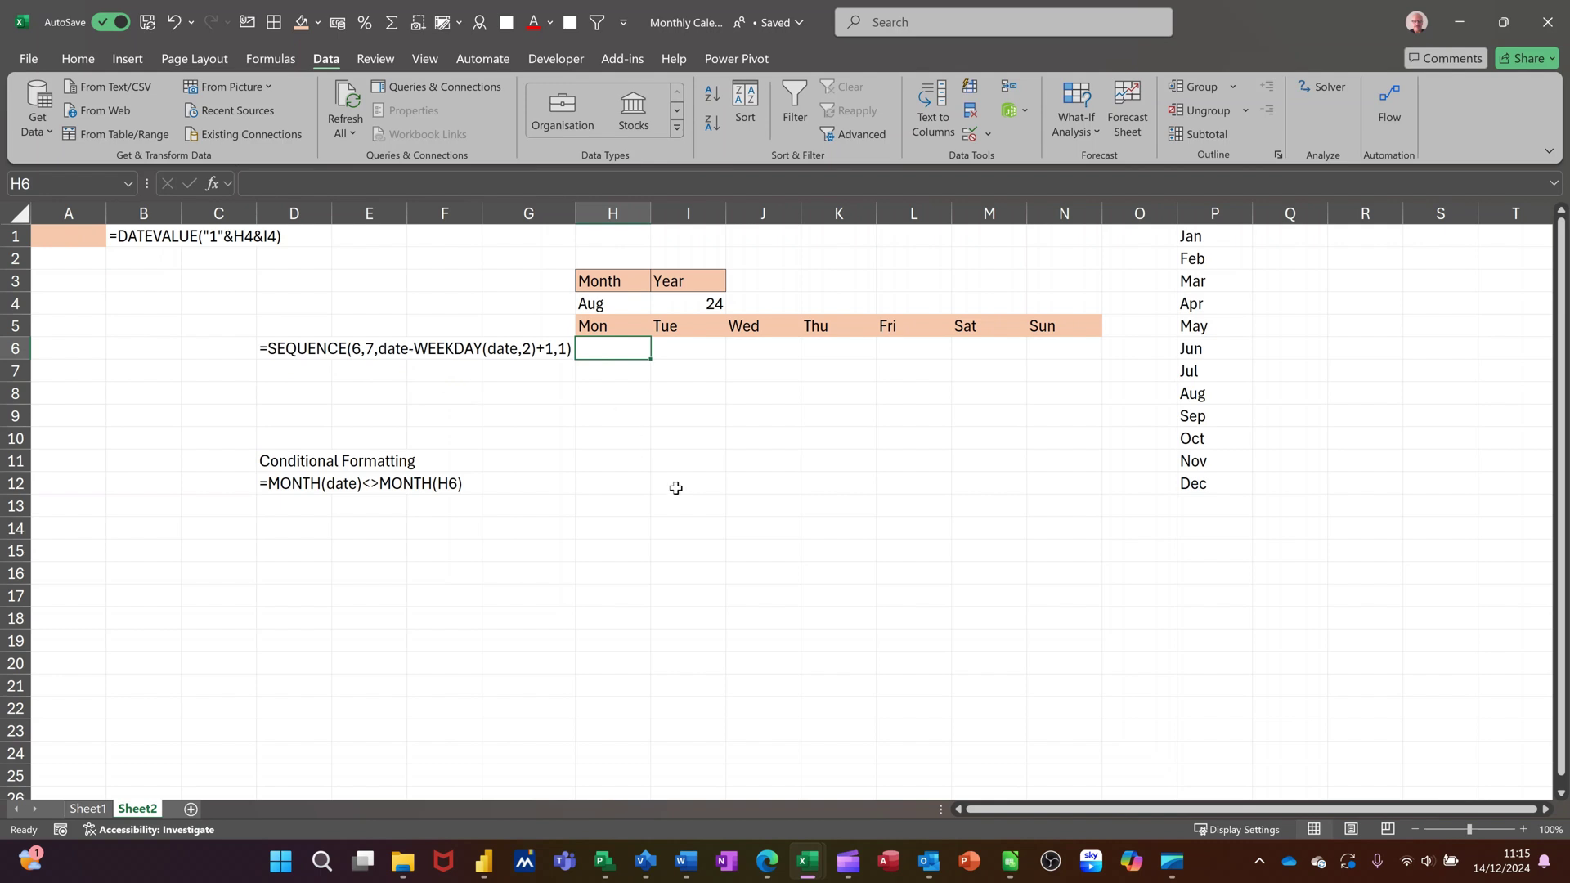
Type =SEQUENCE(6,7,dates-WEEKDAY(dates,2)+1,1) into H6.
{"action": "type", "text": "=seq"}
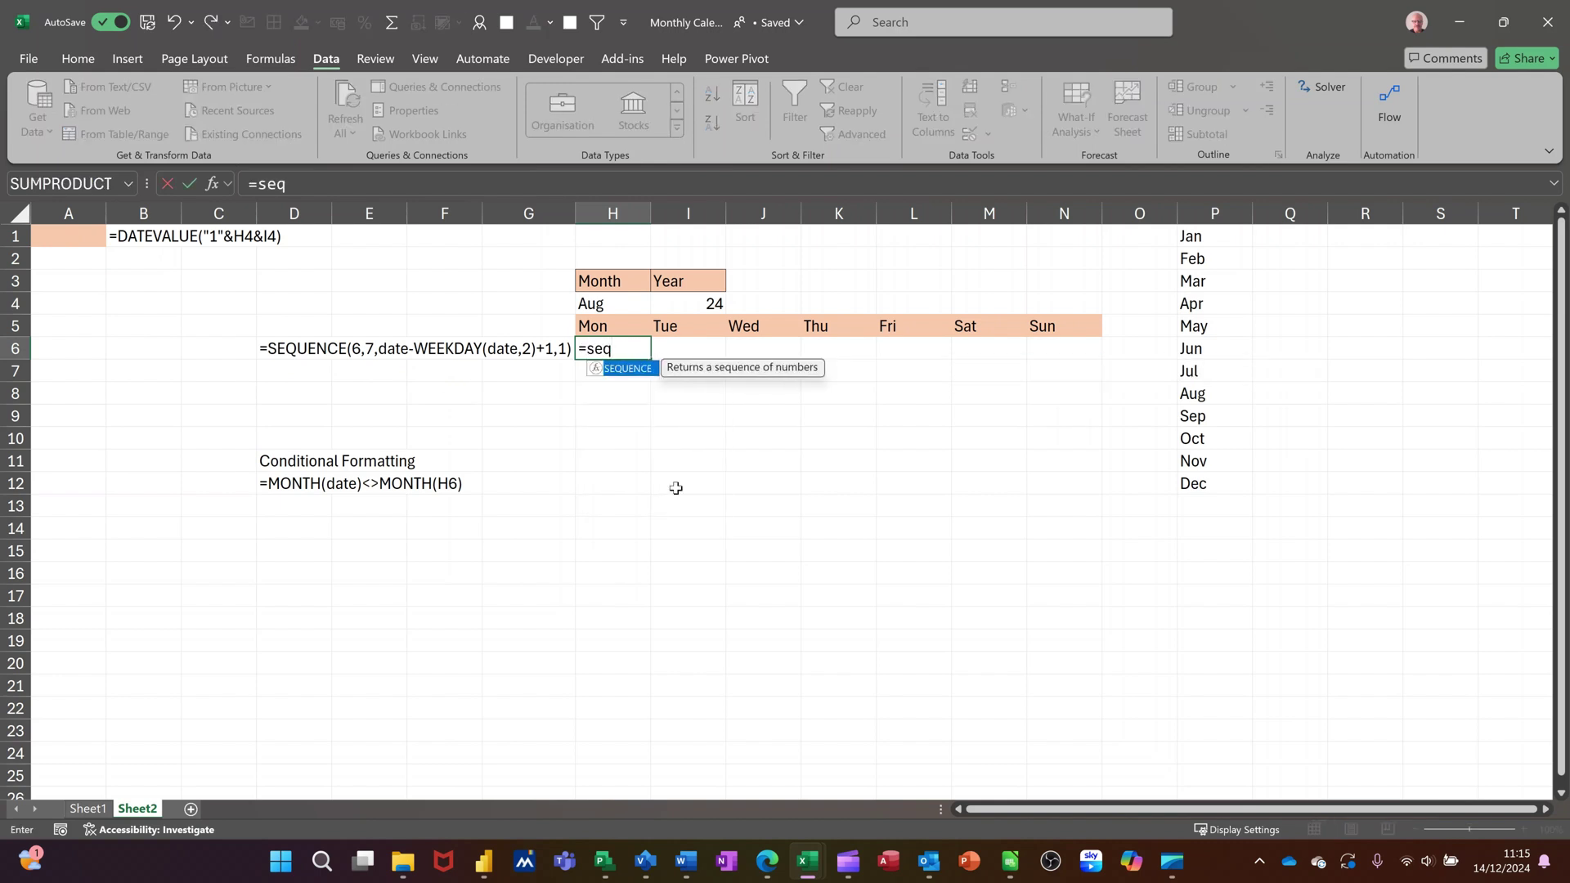
{"action": "key", "text": "Tab"}
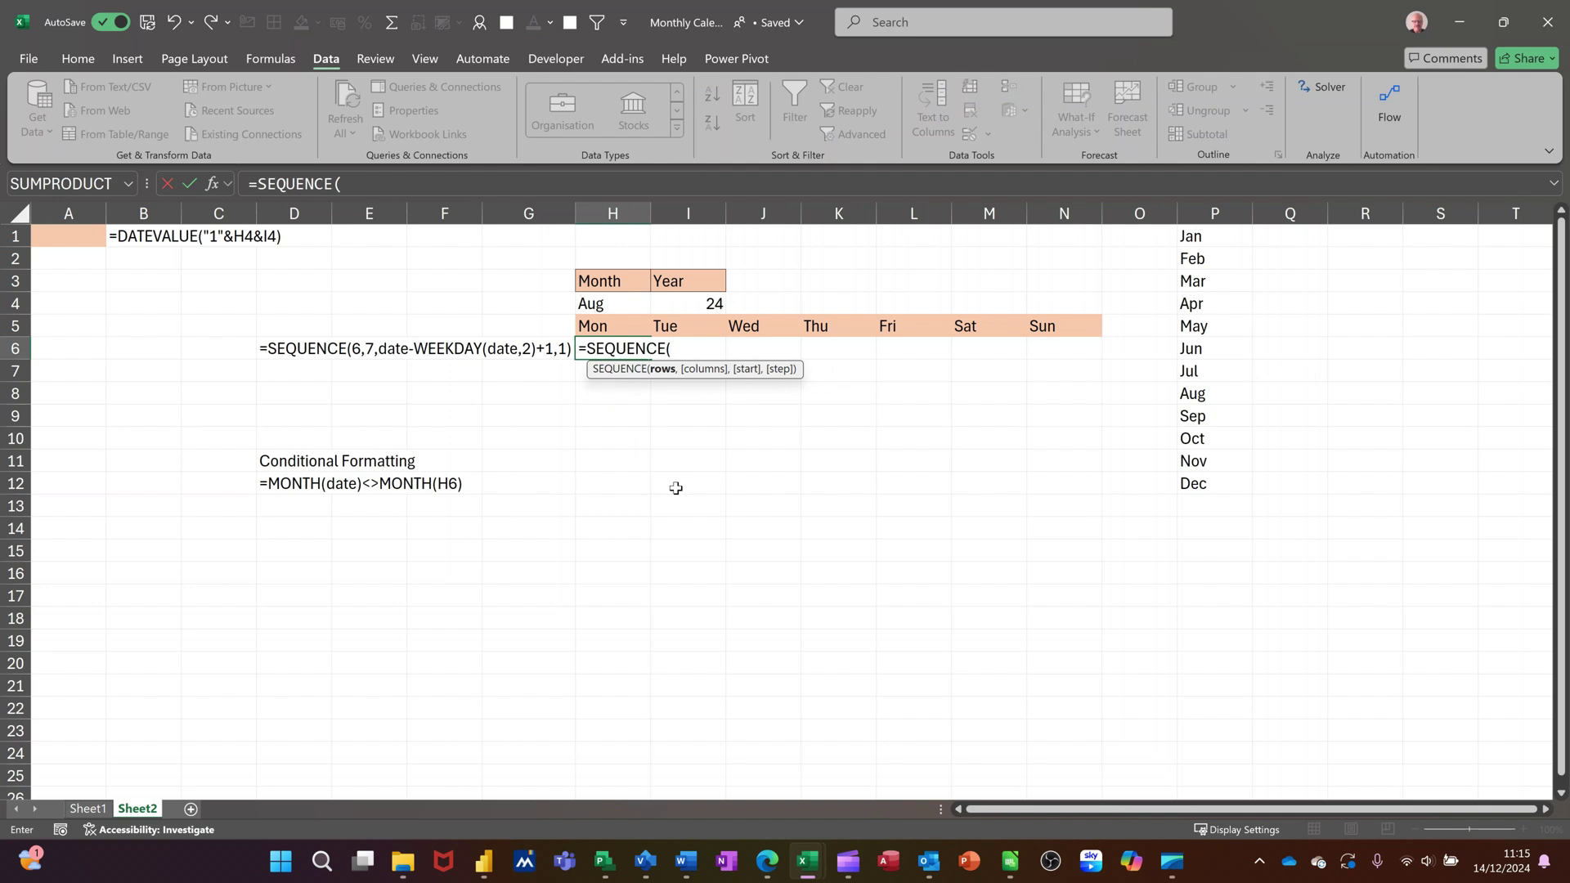
{"action": "type", "text": "6,7,"}
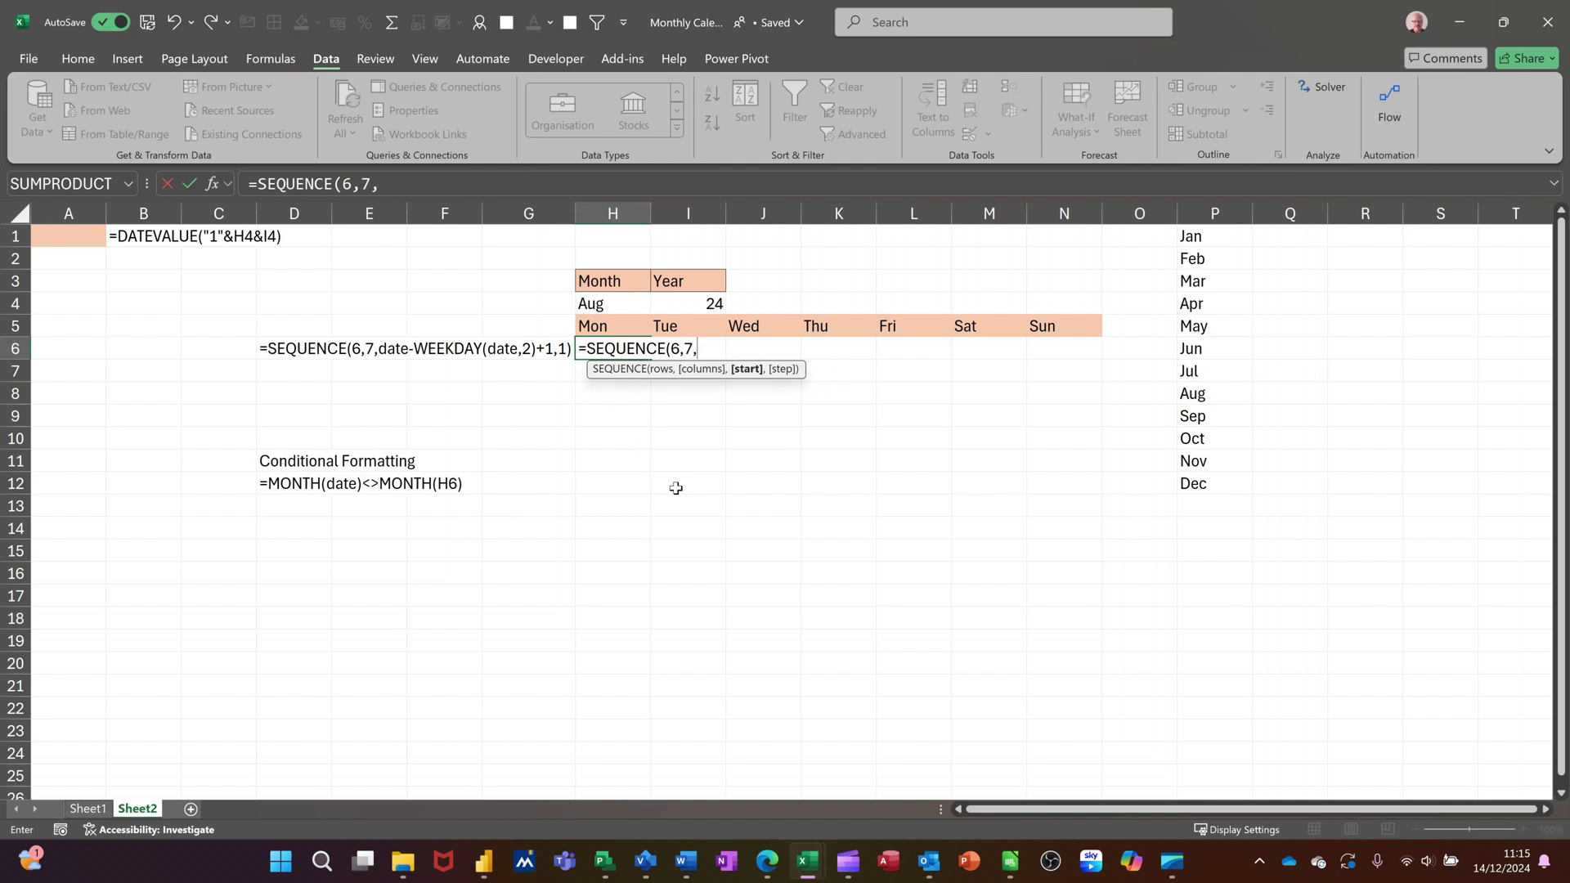
{"action": "type", "text": "dates"}
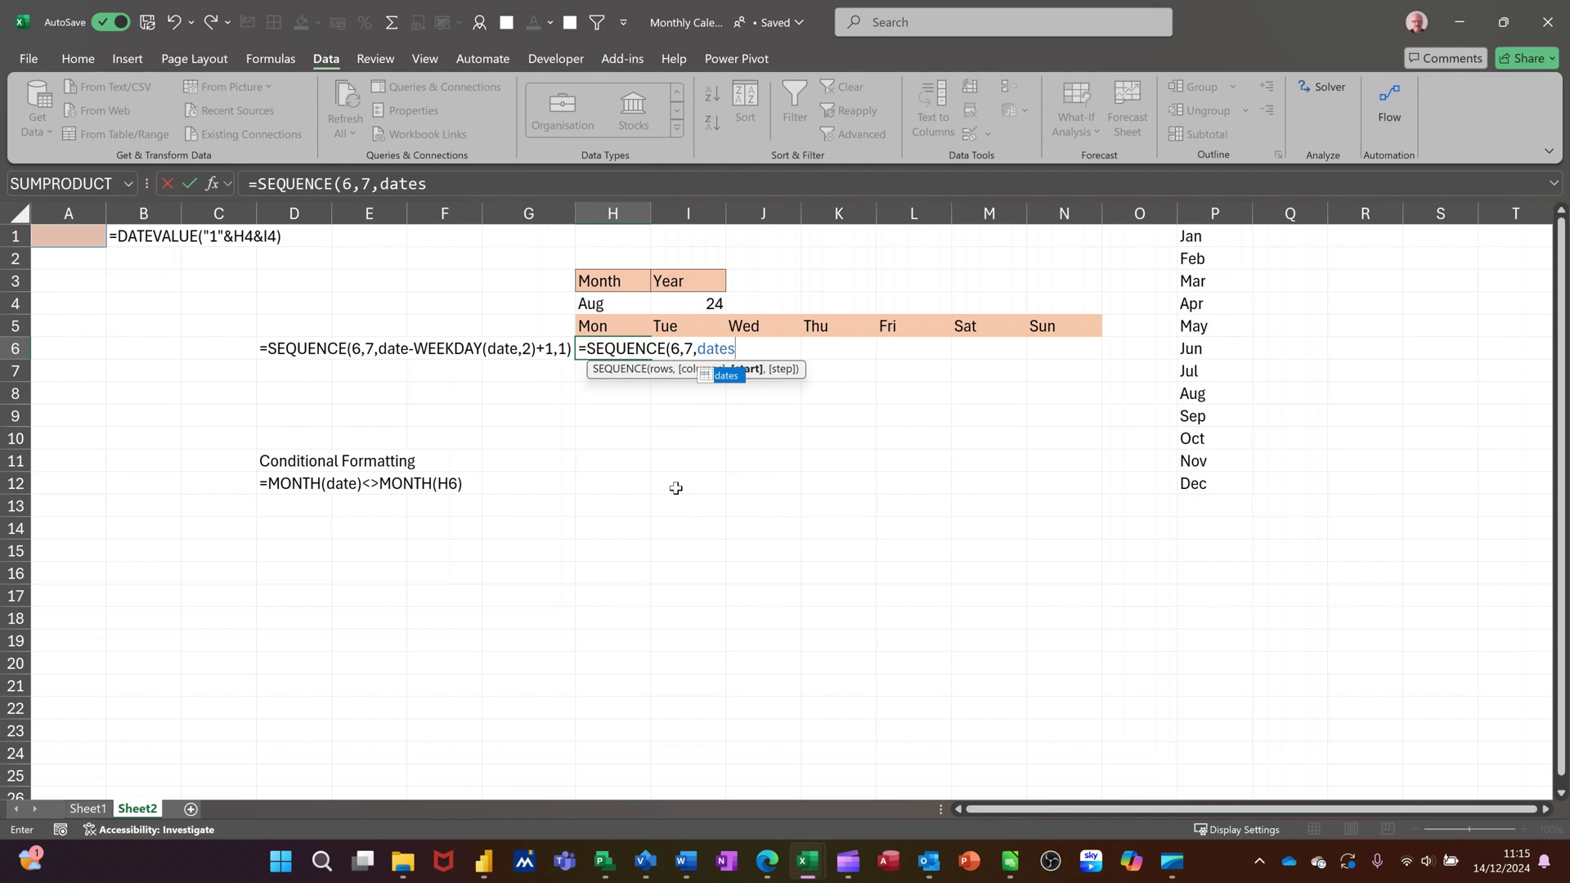
{"action": "type", "text": "-we"}
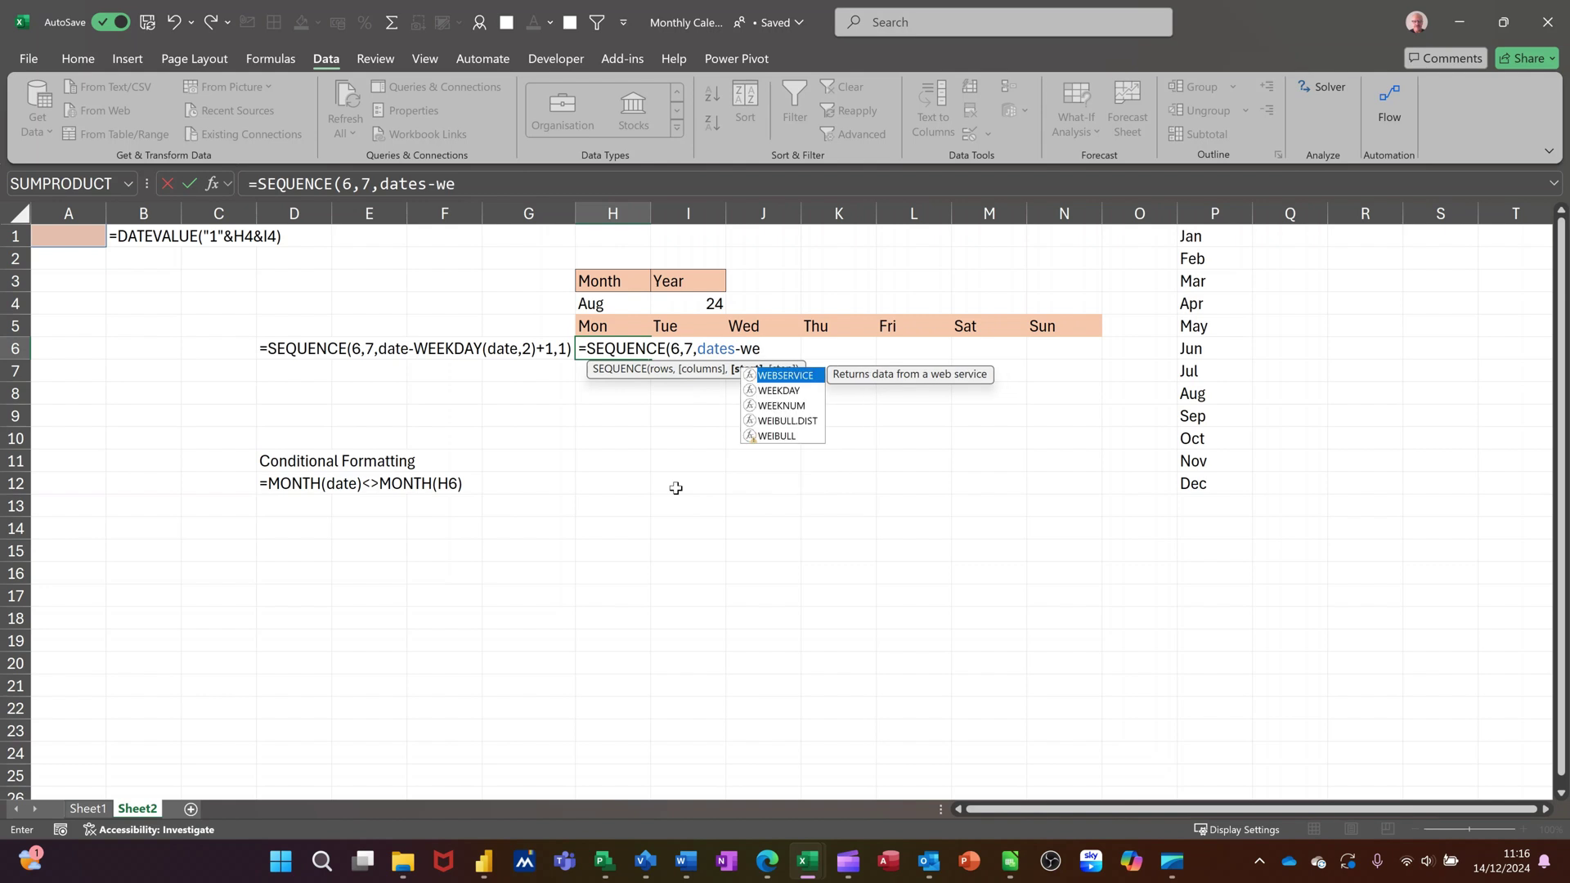
{"action": "type", "text": "ek"}
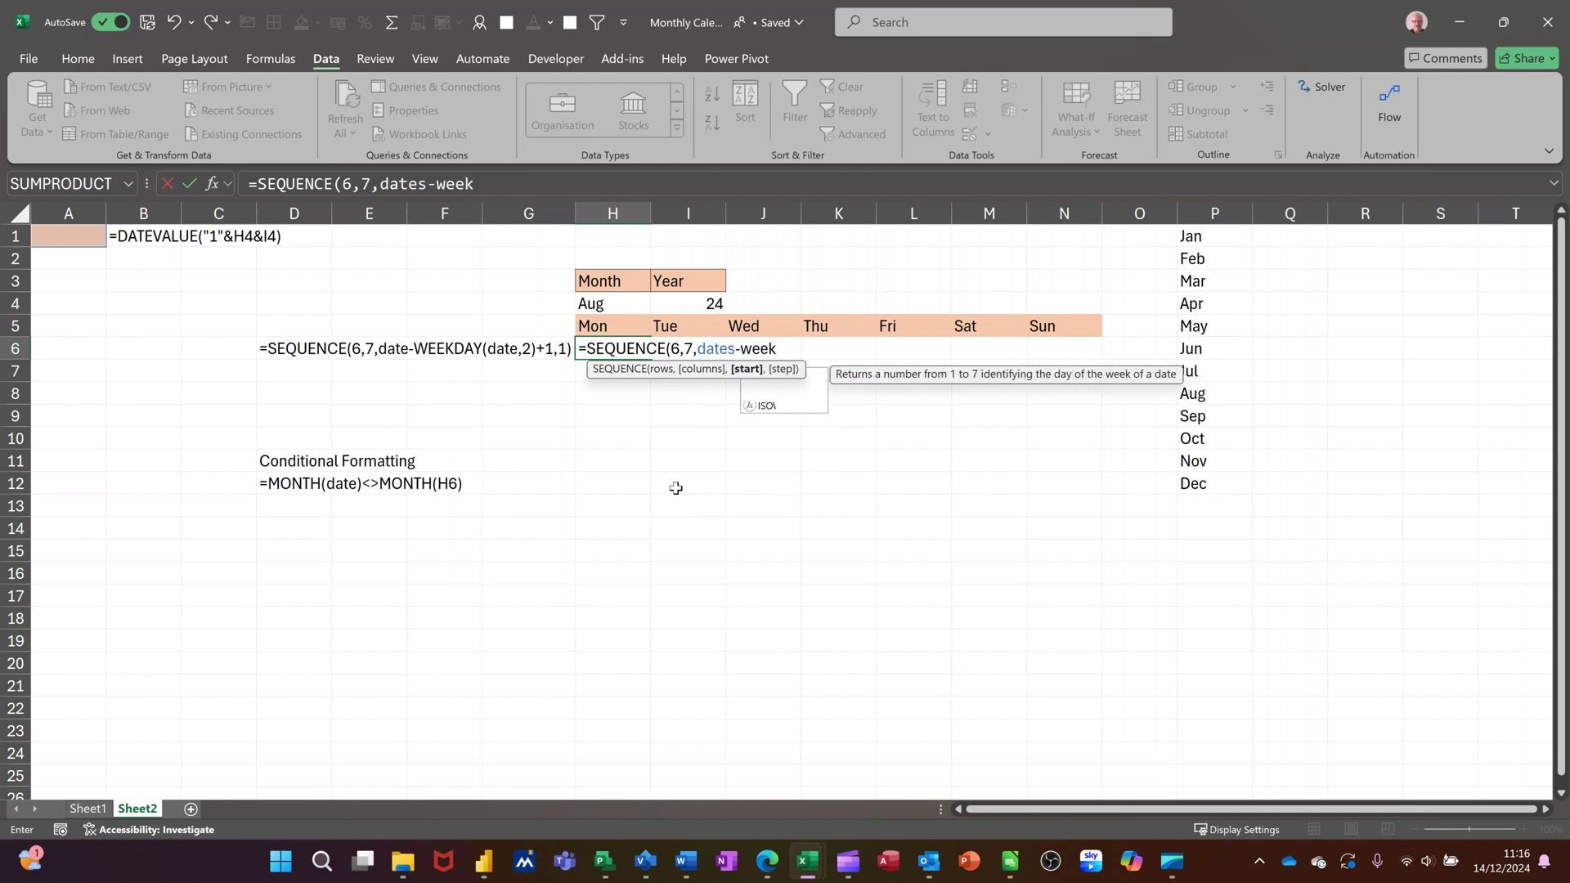
{"action": "type", "text": "day"}
{"action": "key", "text": "Tab"}
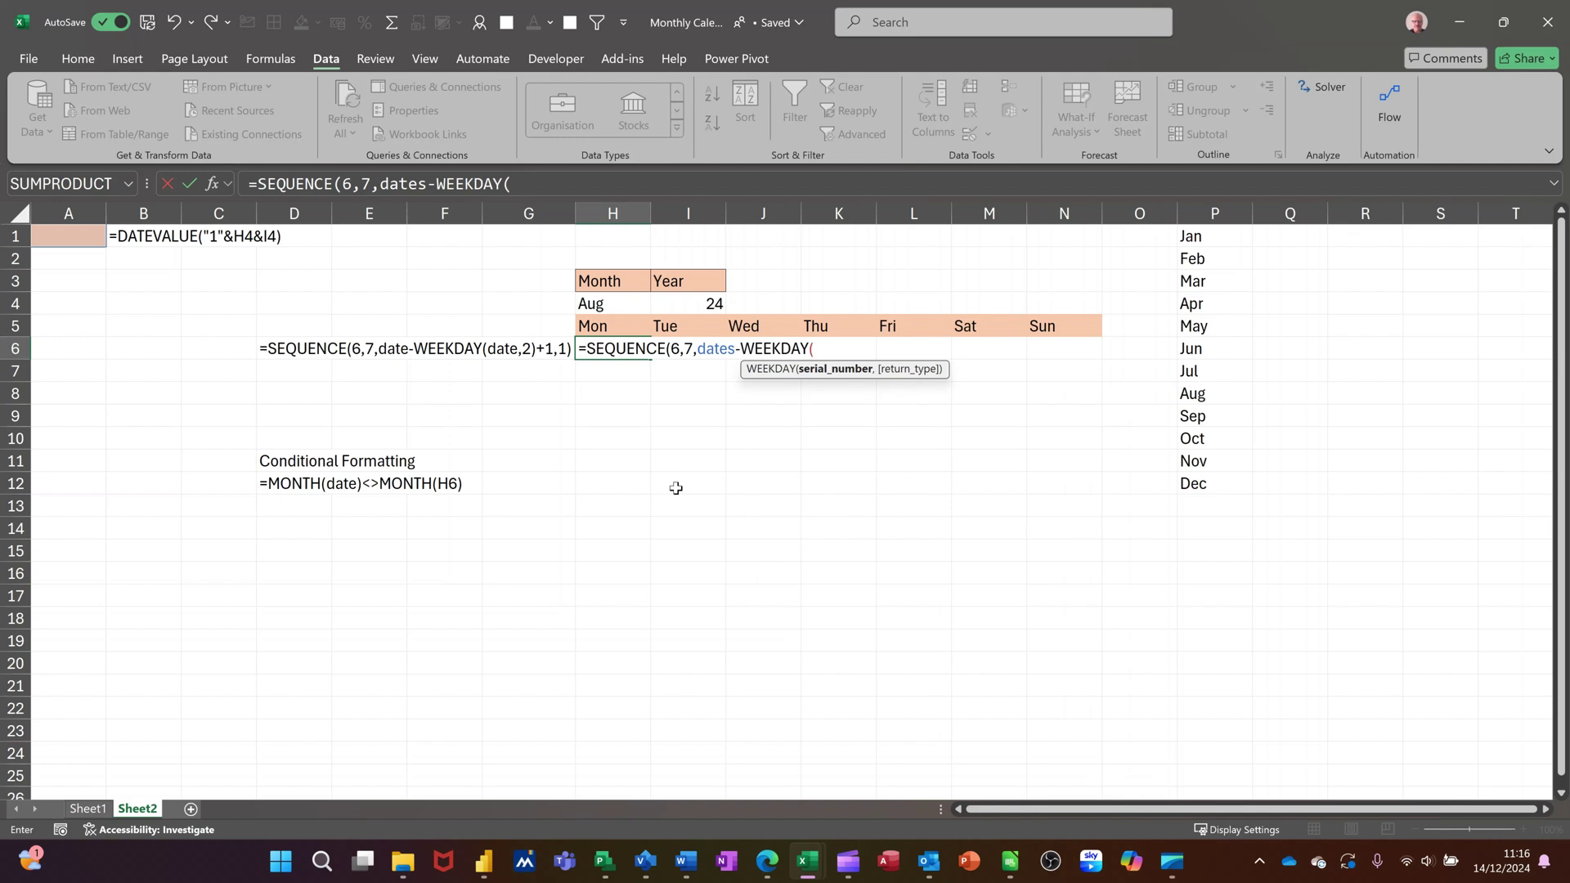
{"action": "type", "text": "dates"}
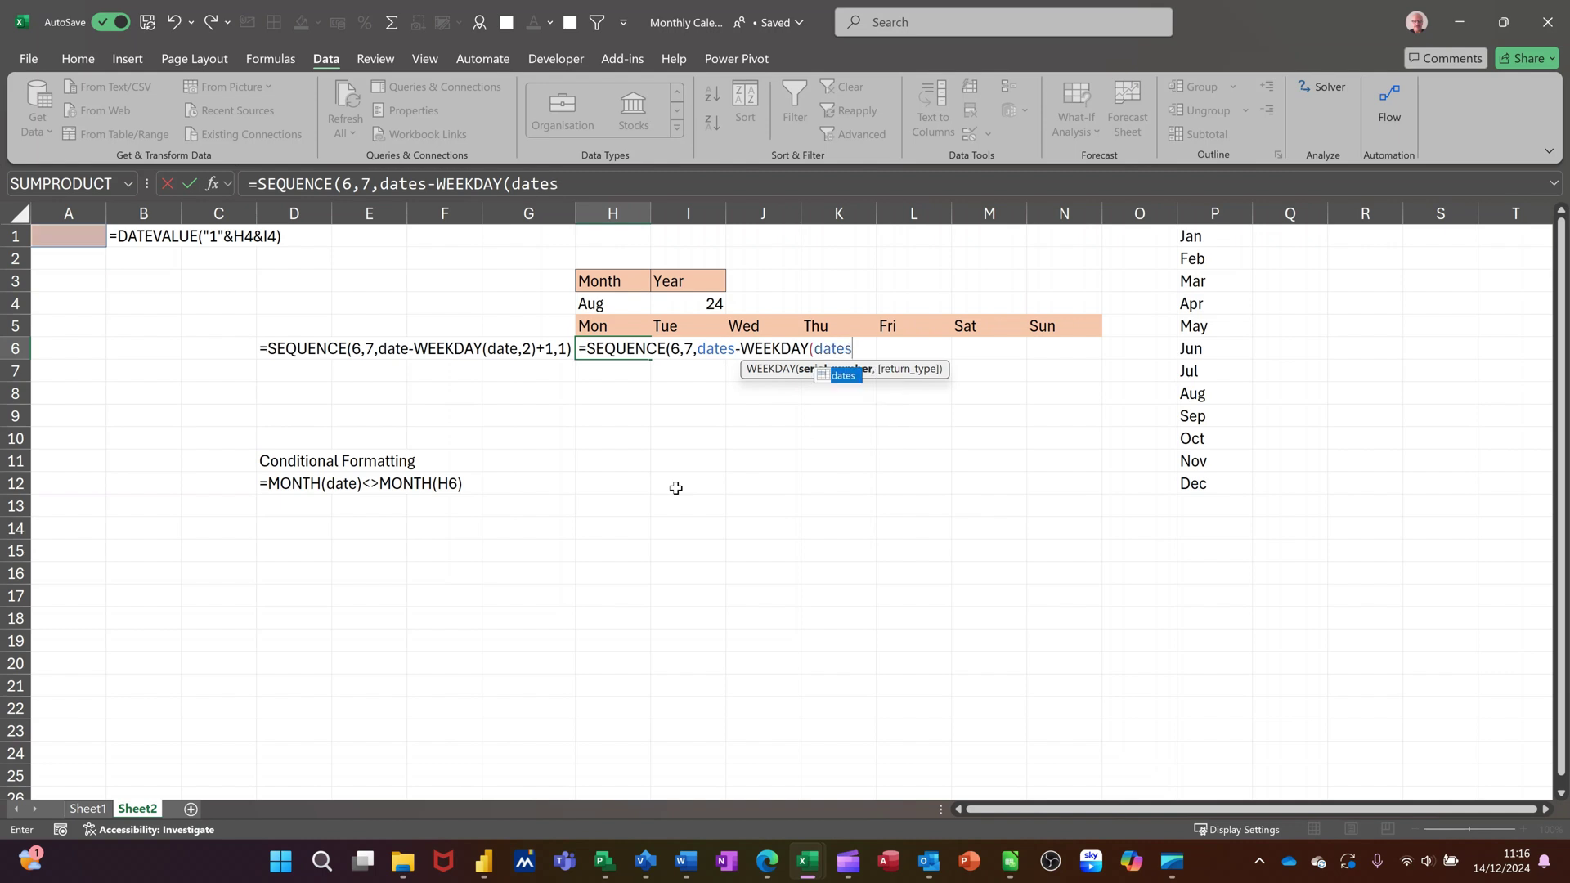
{"action": "type", "text": ","}
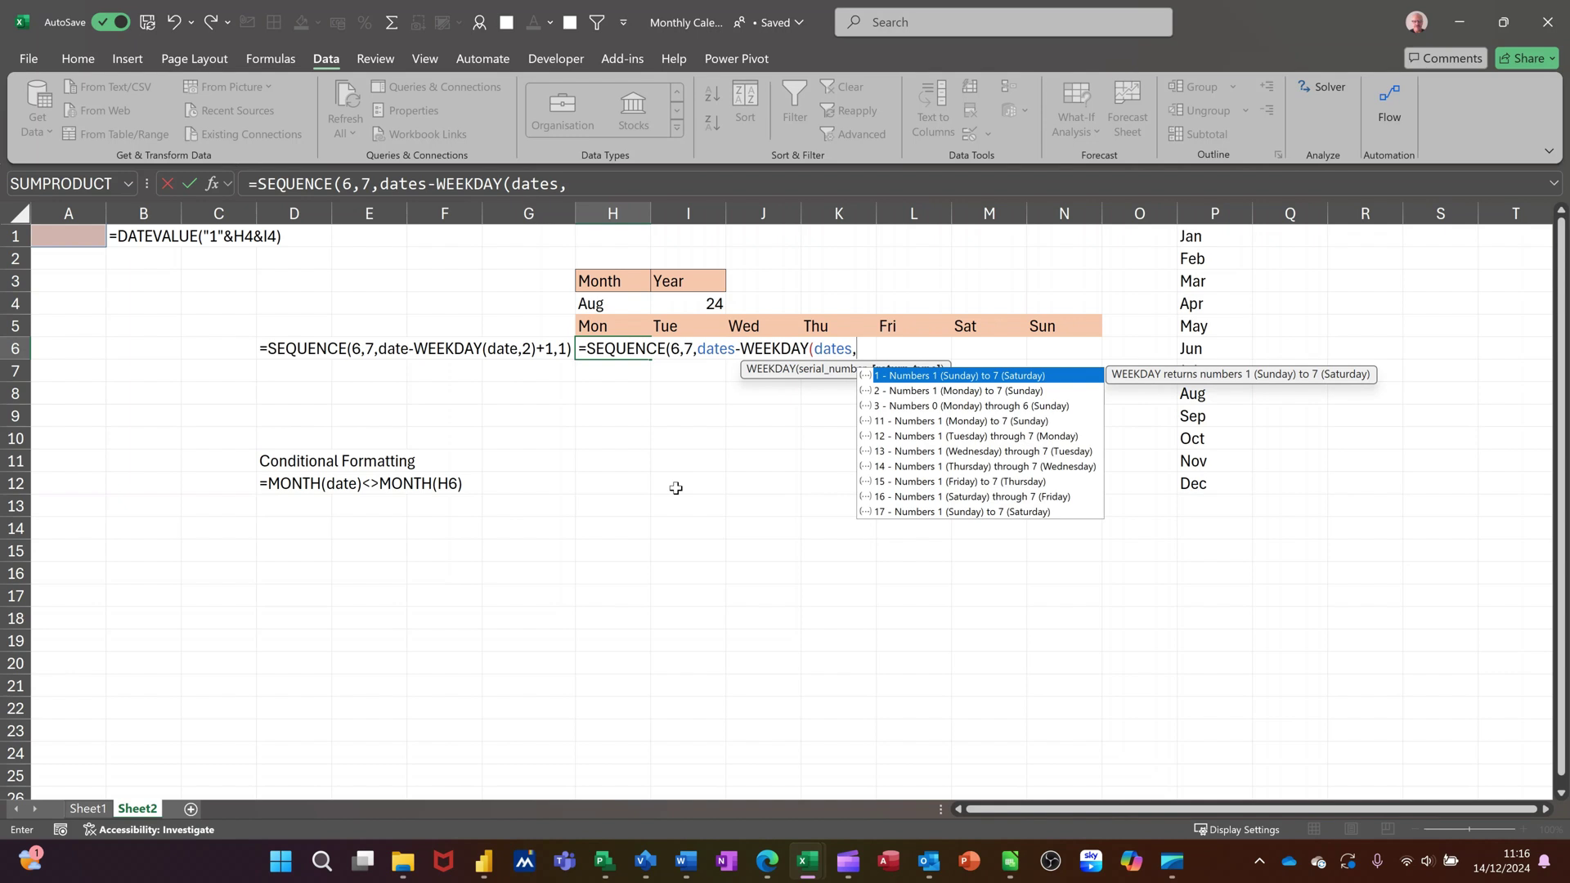
{"action": "type", "text": "2"}
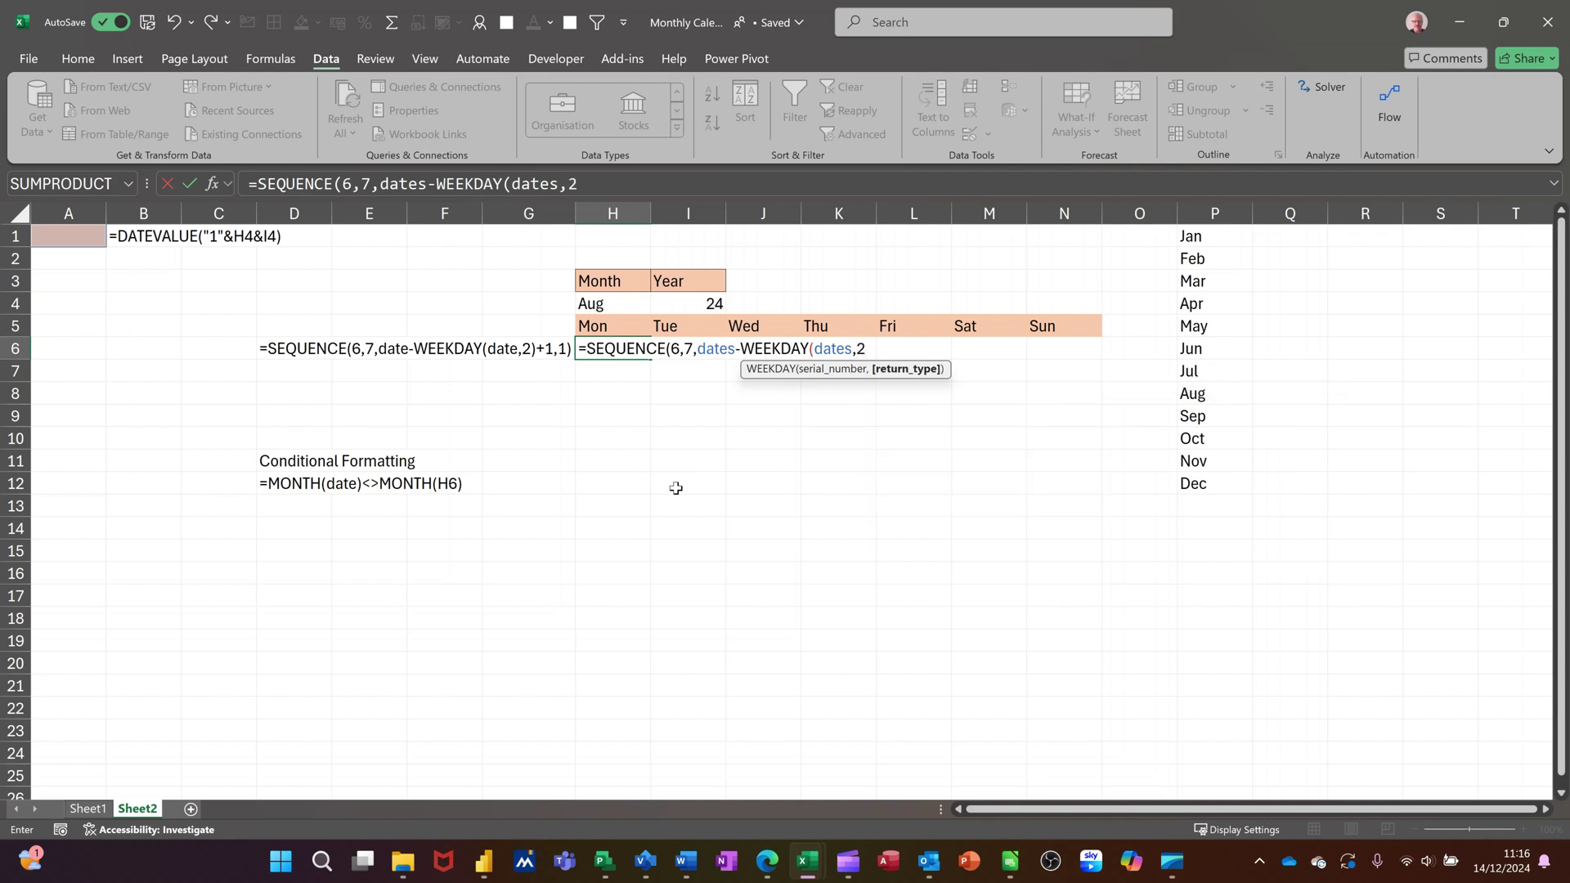
{"action": "type", "text": ")"}
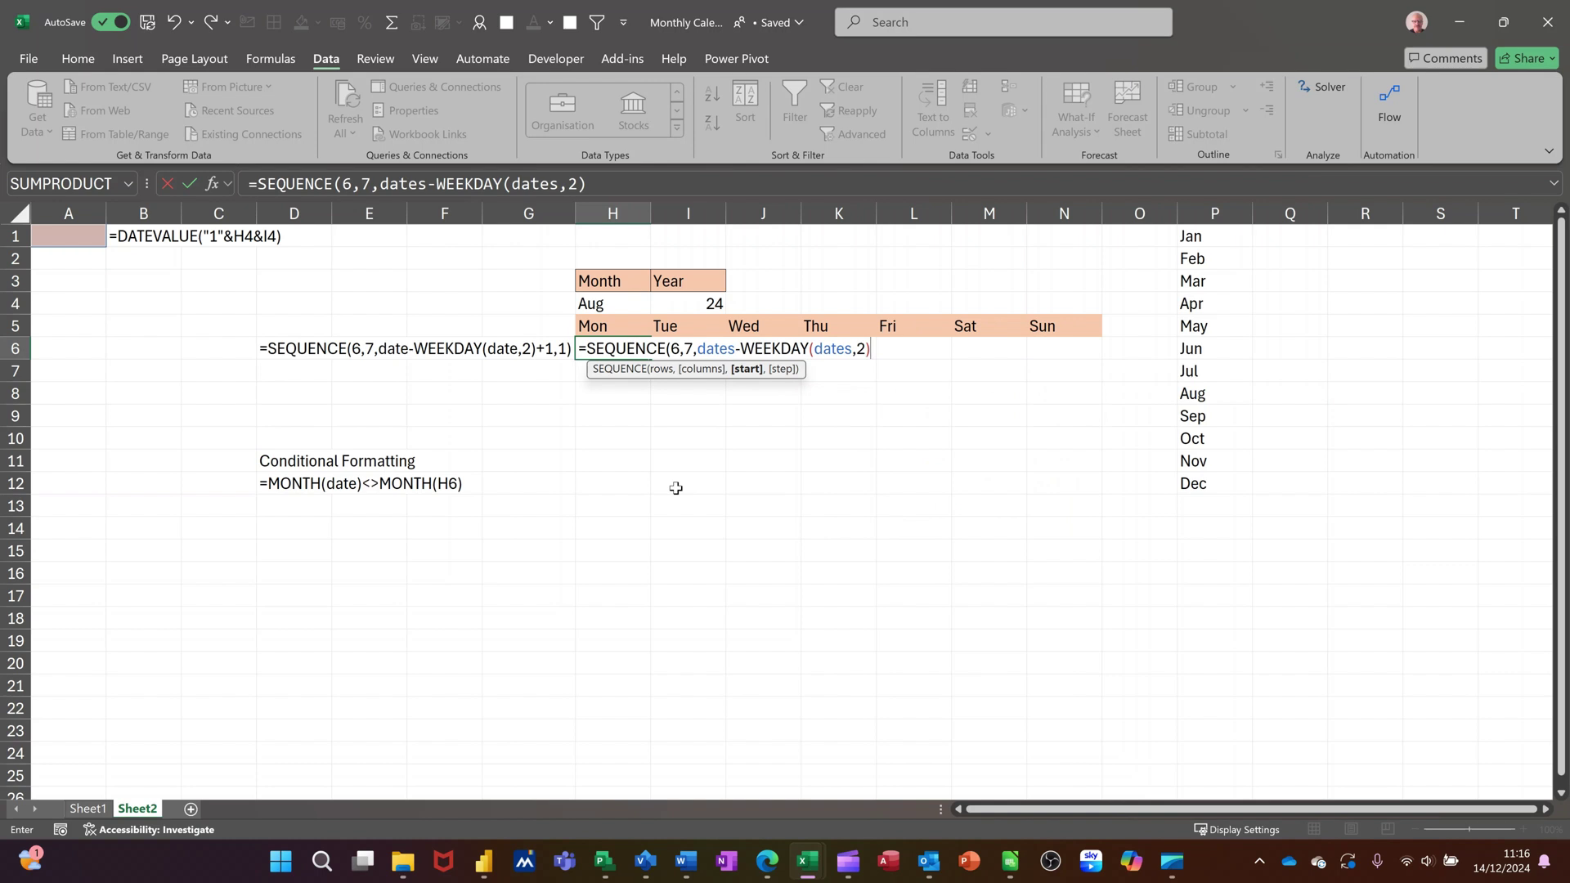
{"action": "type", "text": "+1,"}
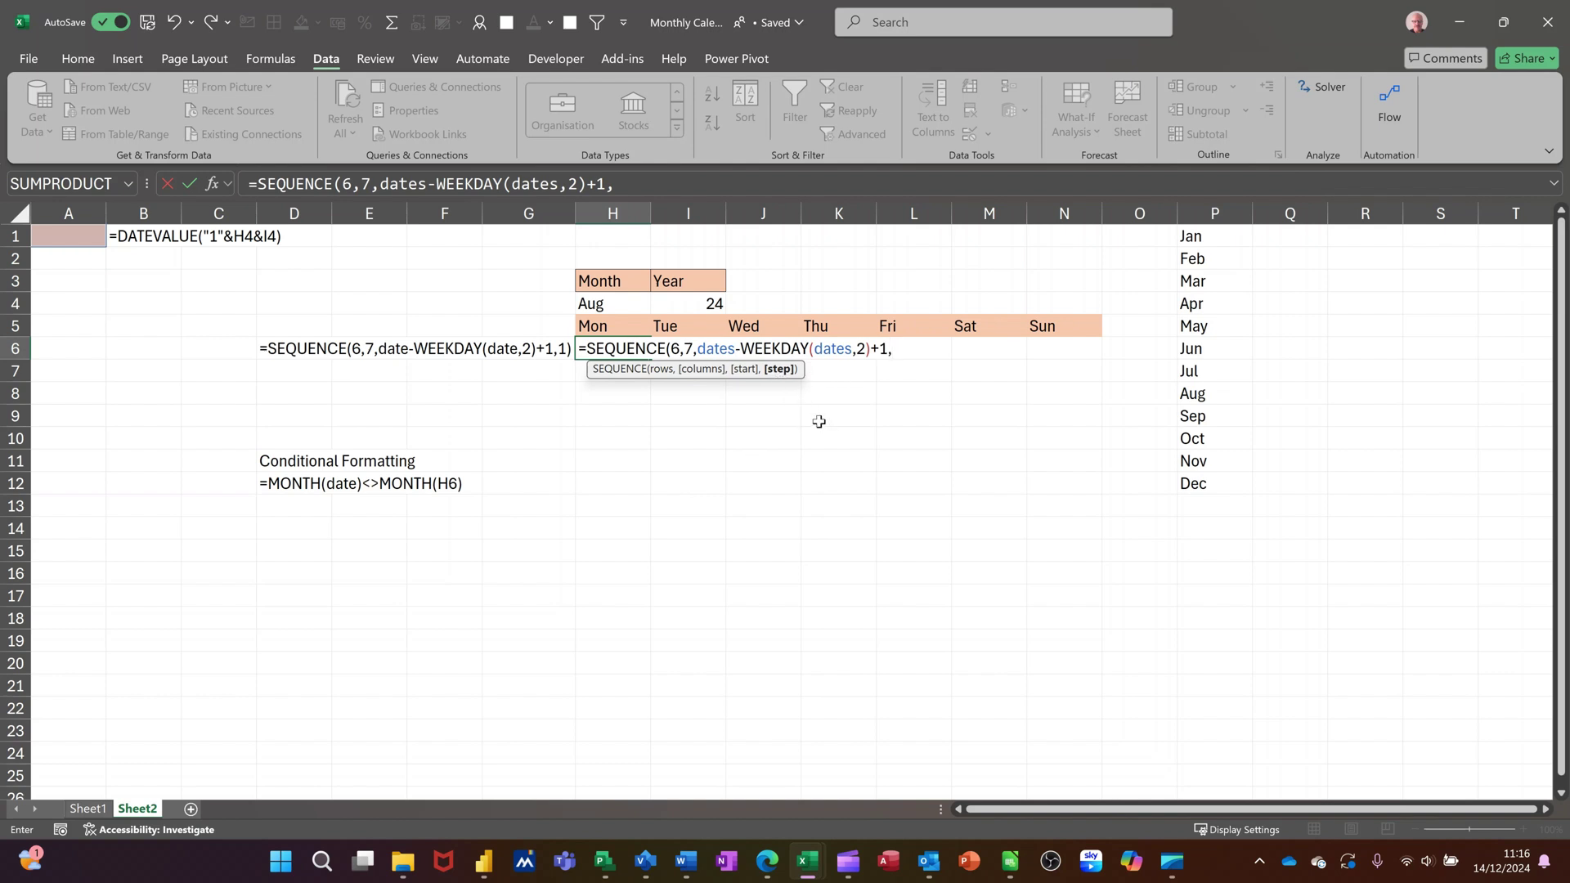
{"action": "type", "text": "1)"}
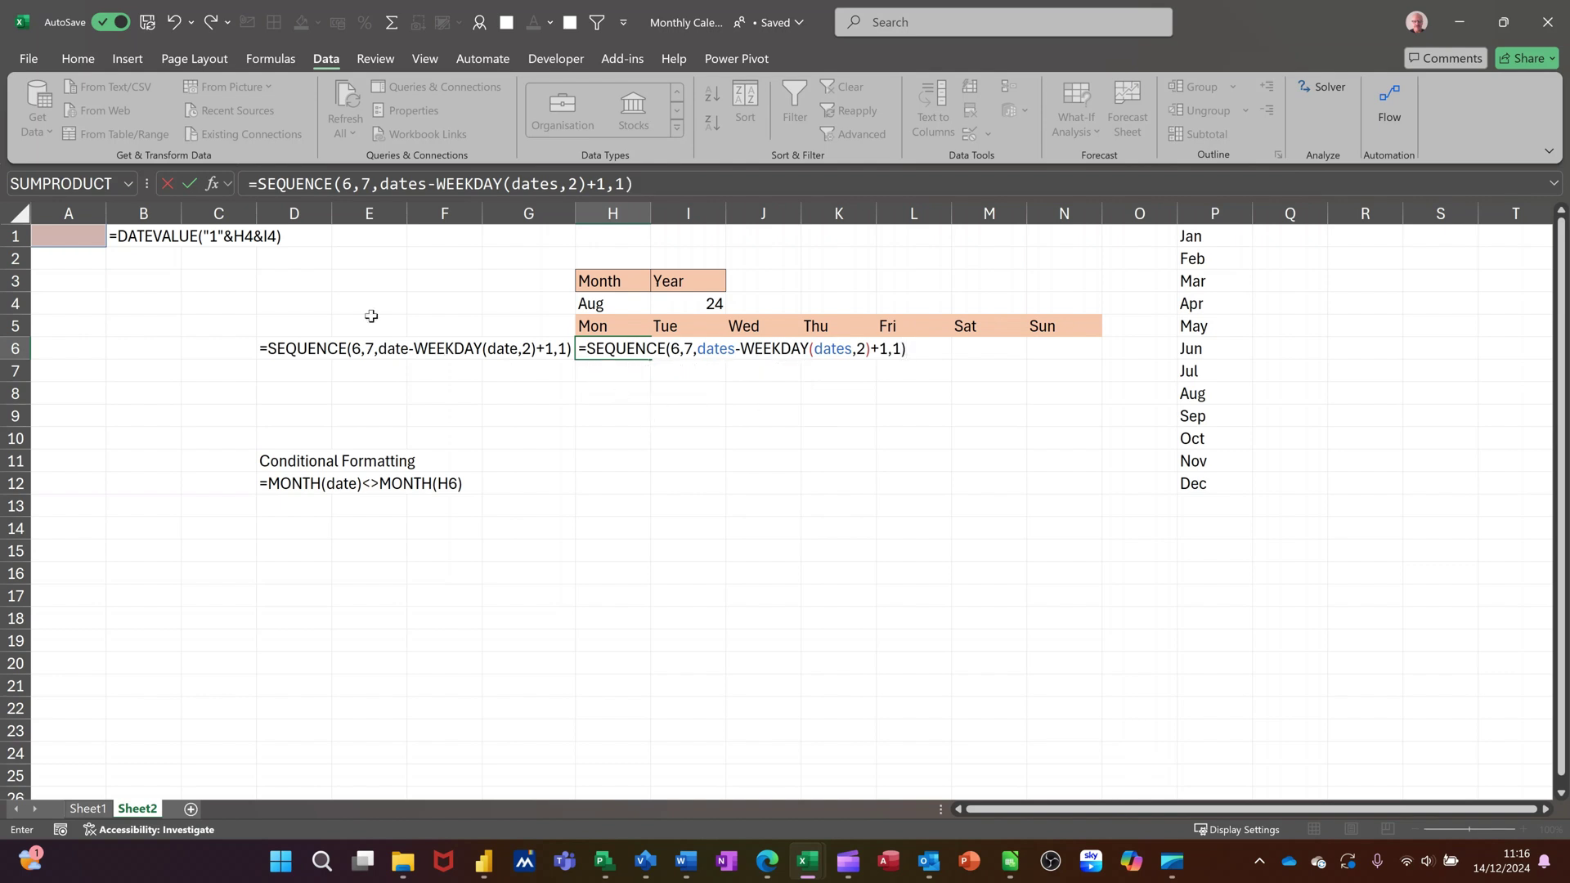
Enter the SEQUENCE formula and format the spilled grid H6:N11 with custom code d.
{"action": "left_click", "coordinate": [190, 184]}
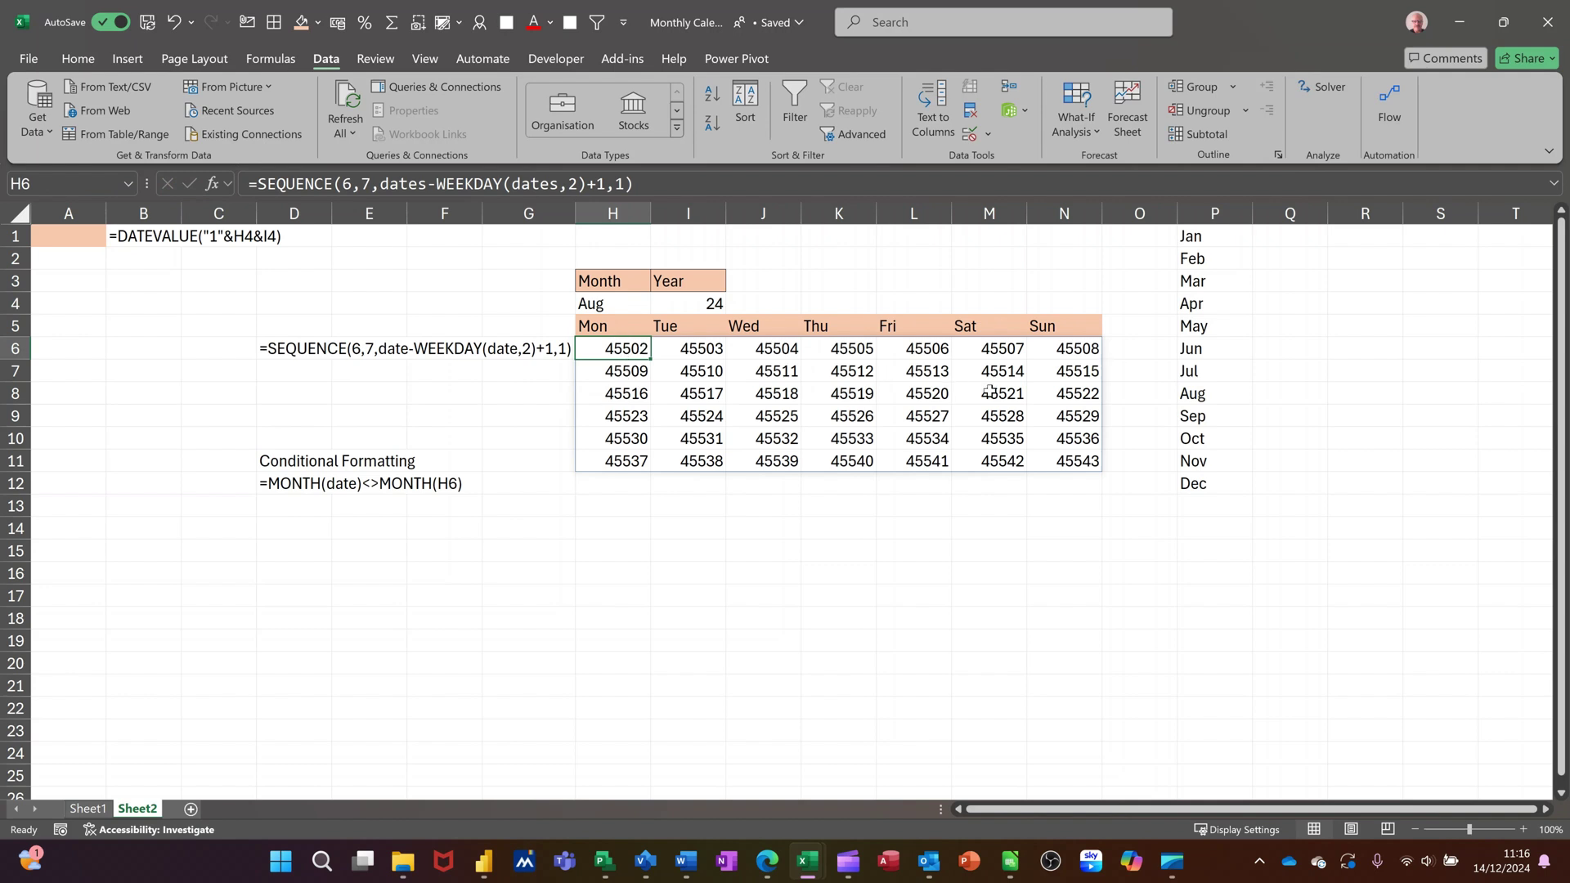
{"action": "left_click_drag", "start_coordinate": [634, 352], "coordinate": [1064, 460]}
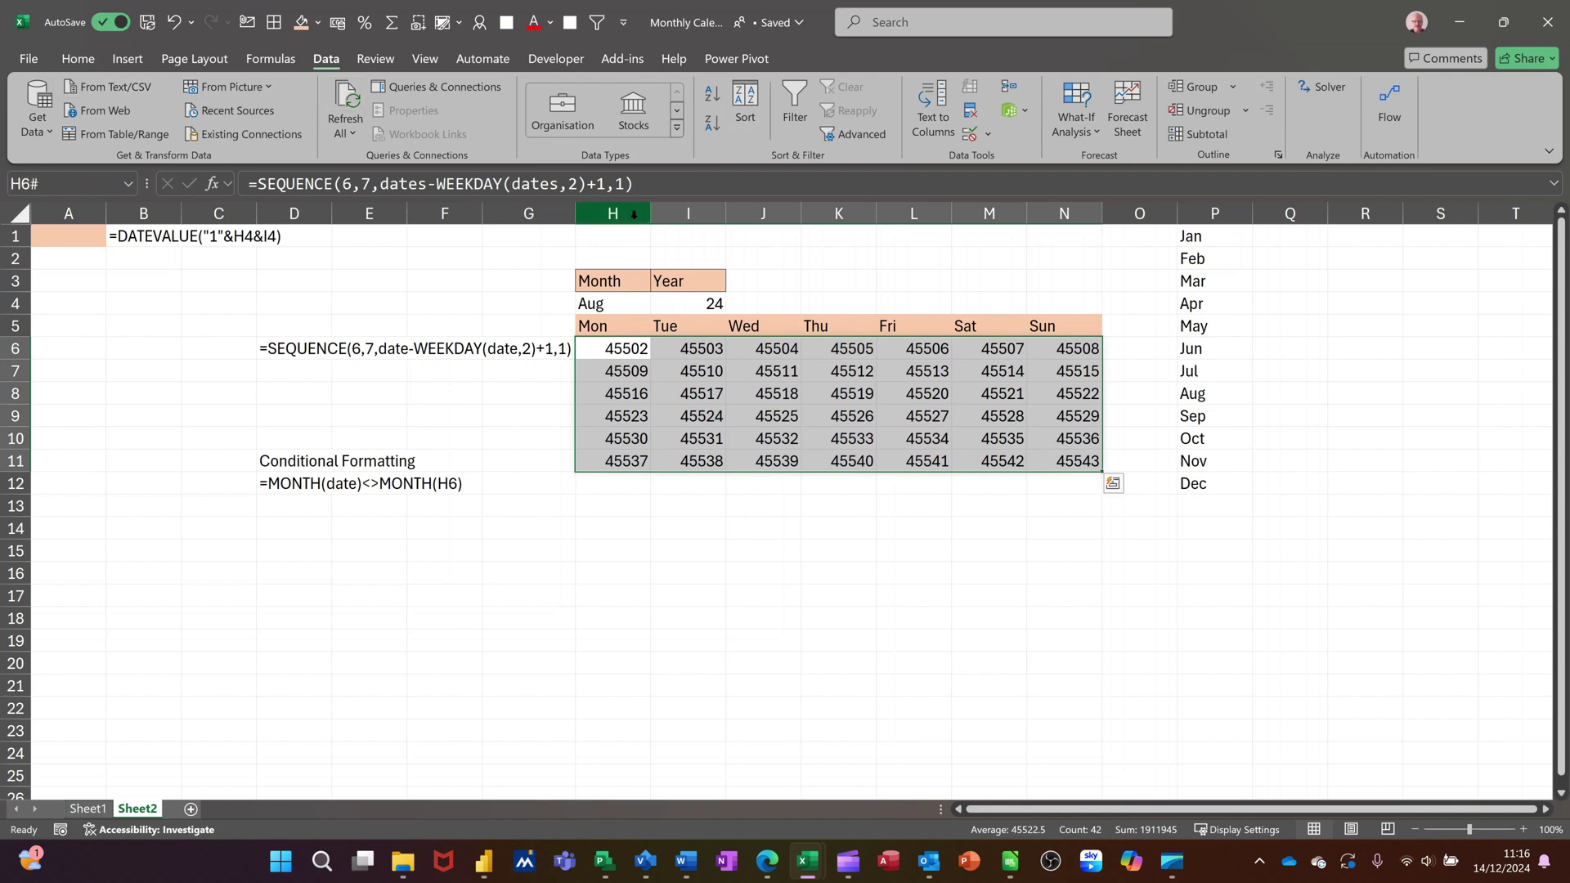
{"action": "key", "text": "ctrl+1"}
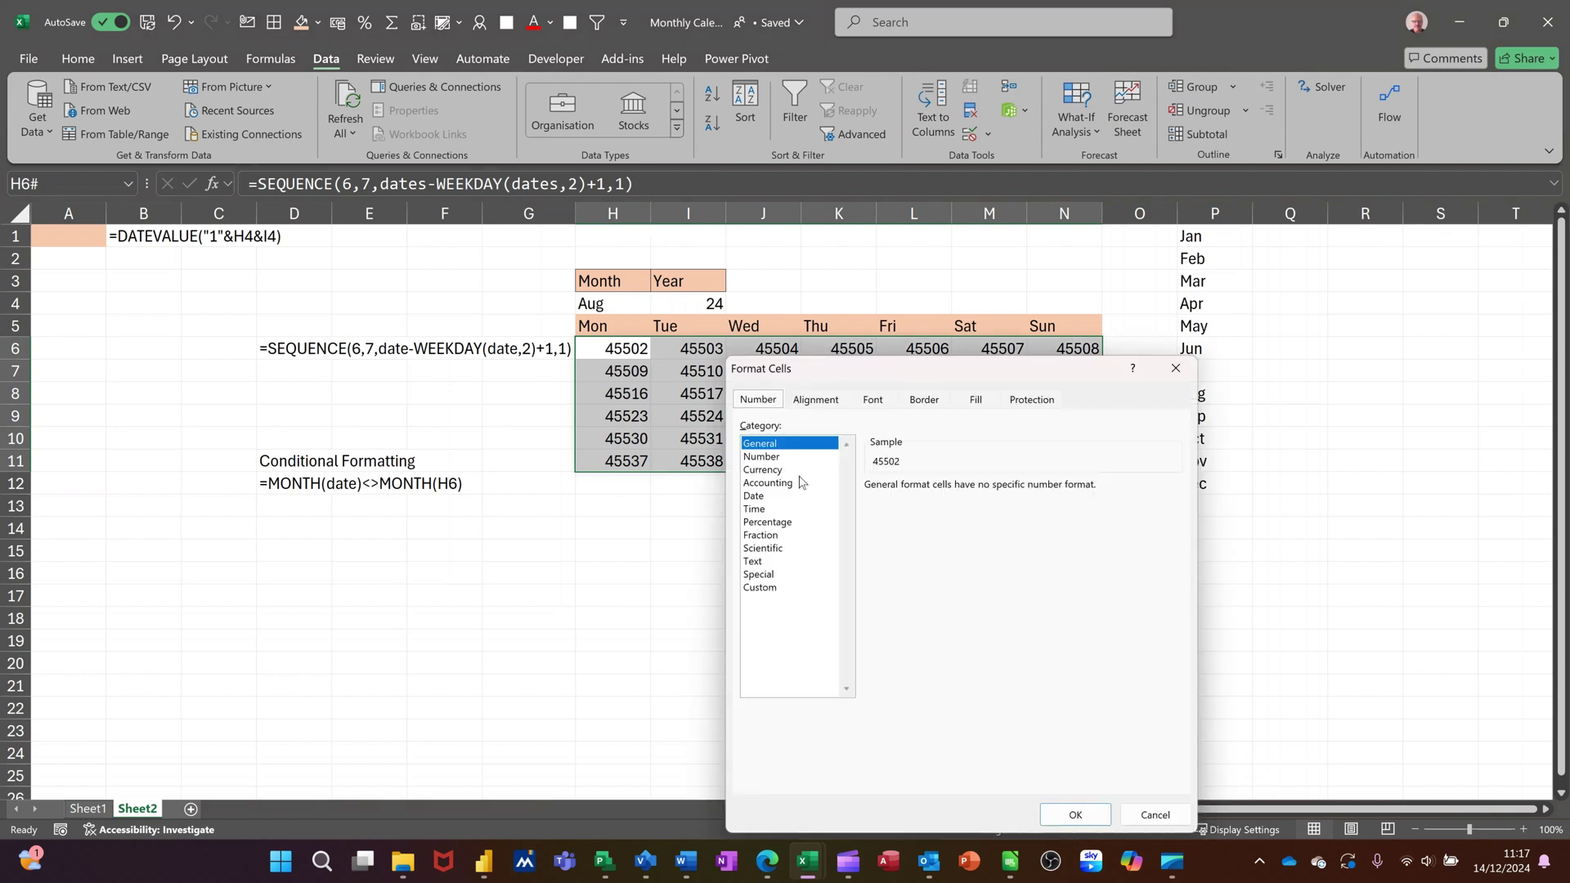
{"action": "left_click", "coordinate": [762, 588]}
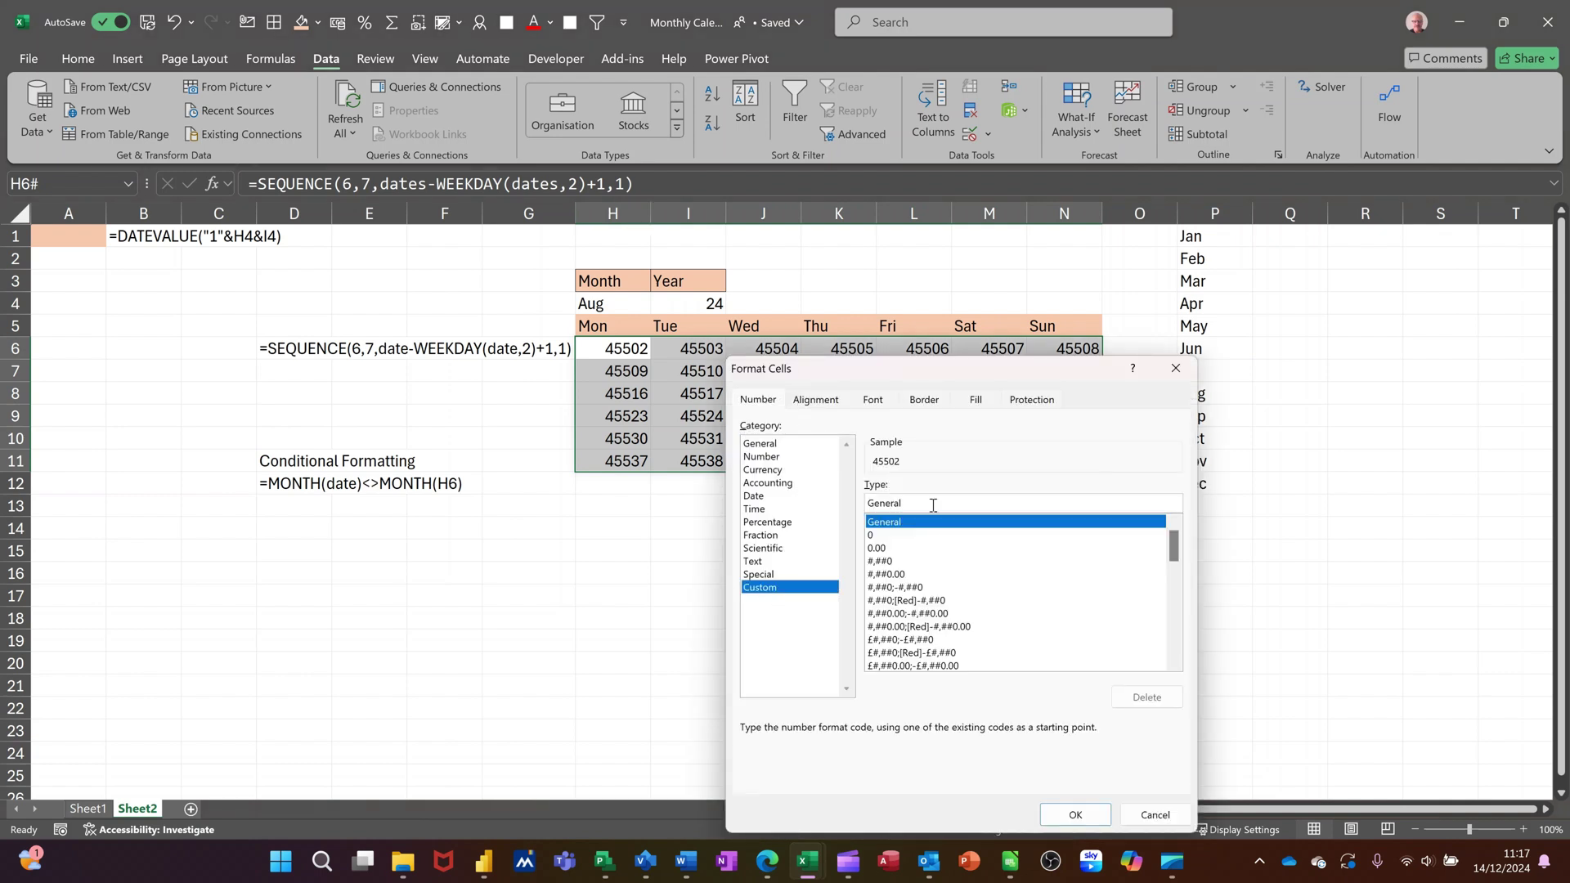
{"action": "double_click", "coordinate": [883, 502]}
{"action": "type", "text": "d"}
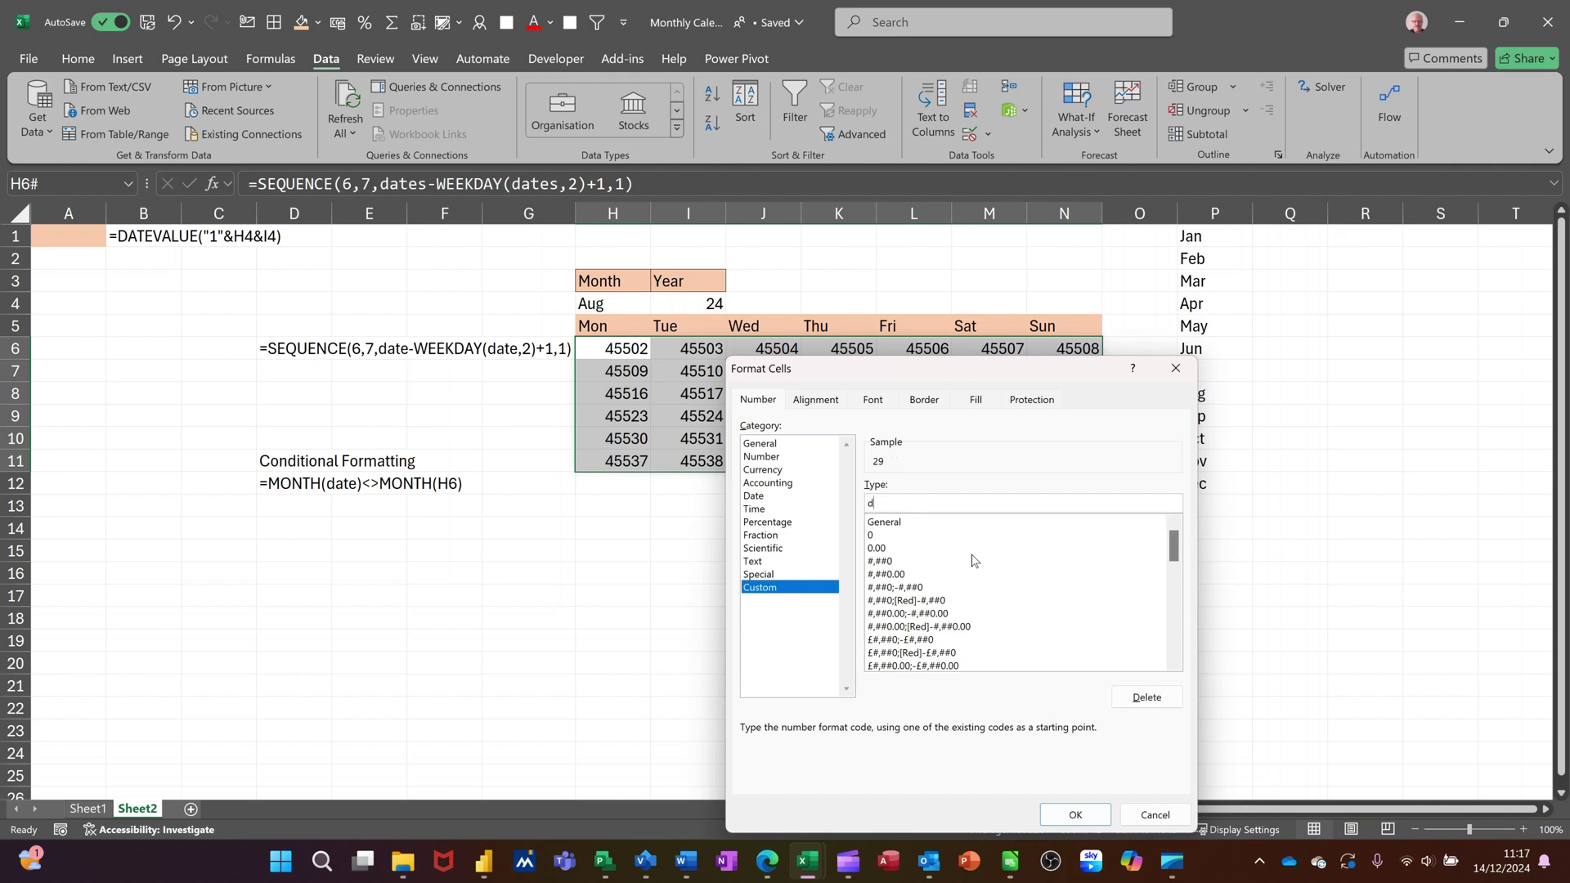
{"action": "left_click", "coordinate": [1070, 816]}
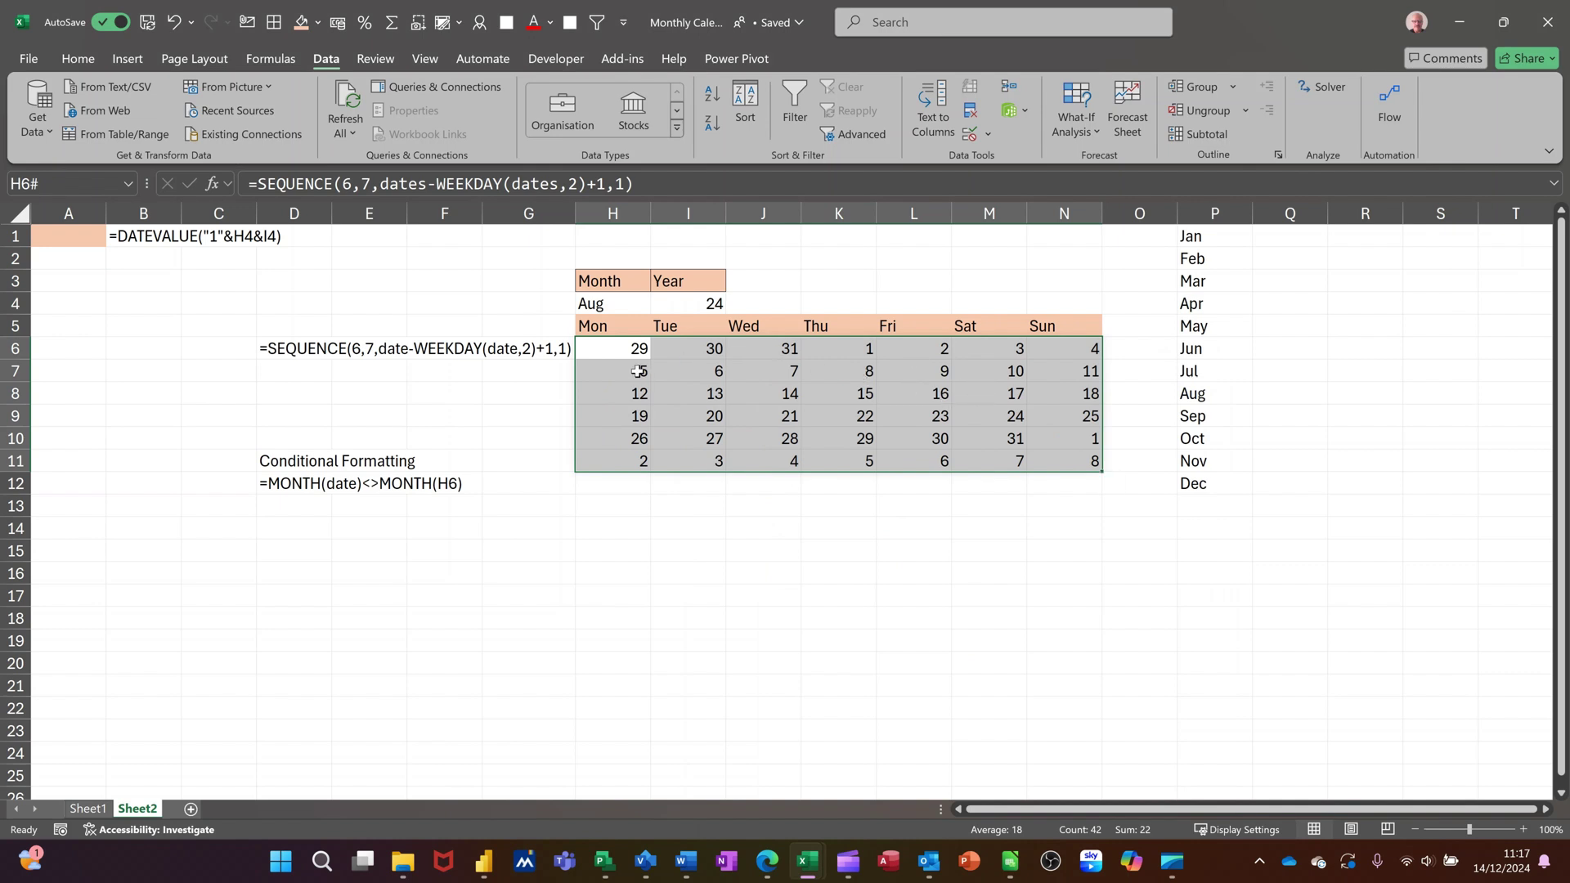
Pick Jan from the H4 month dropdown.
{"action": "left_click", "coordinate": [603, 300]}
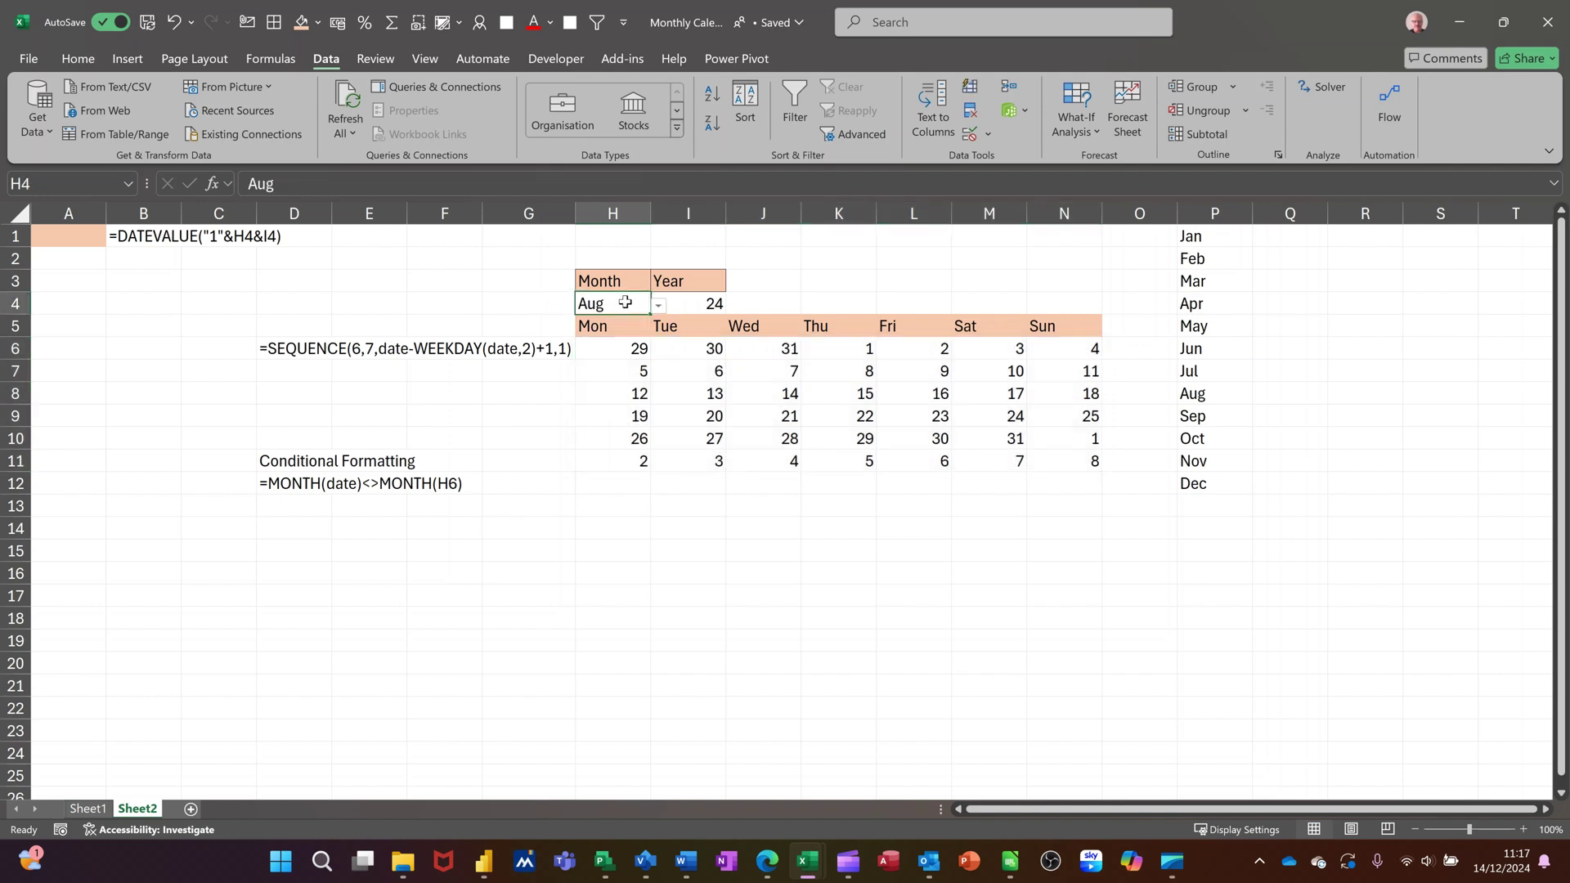
{"action": "left_click", "coordinate": [659, 306]}
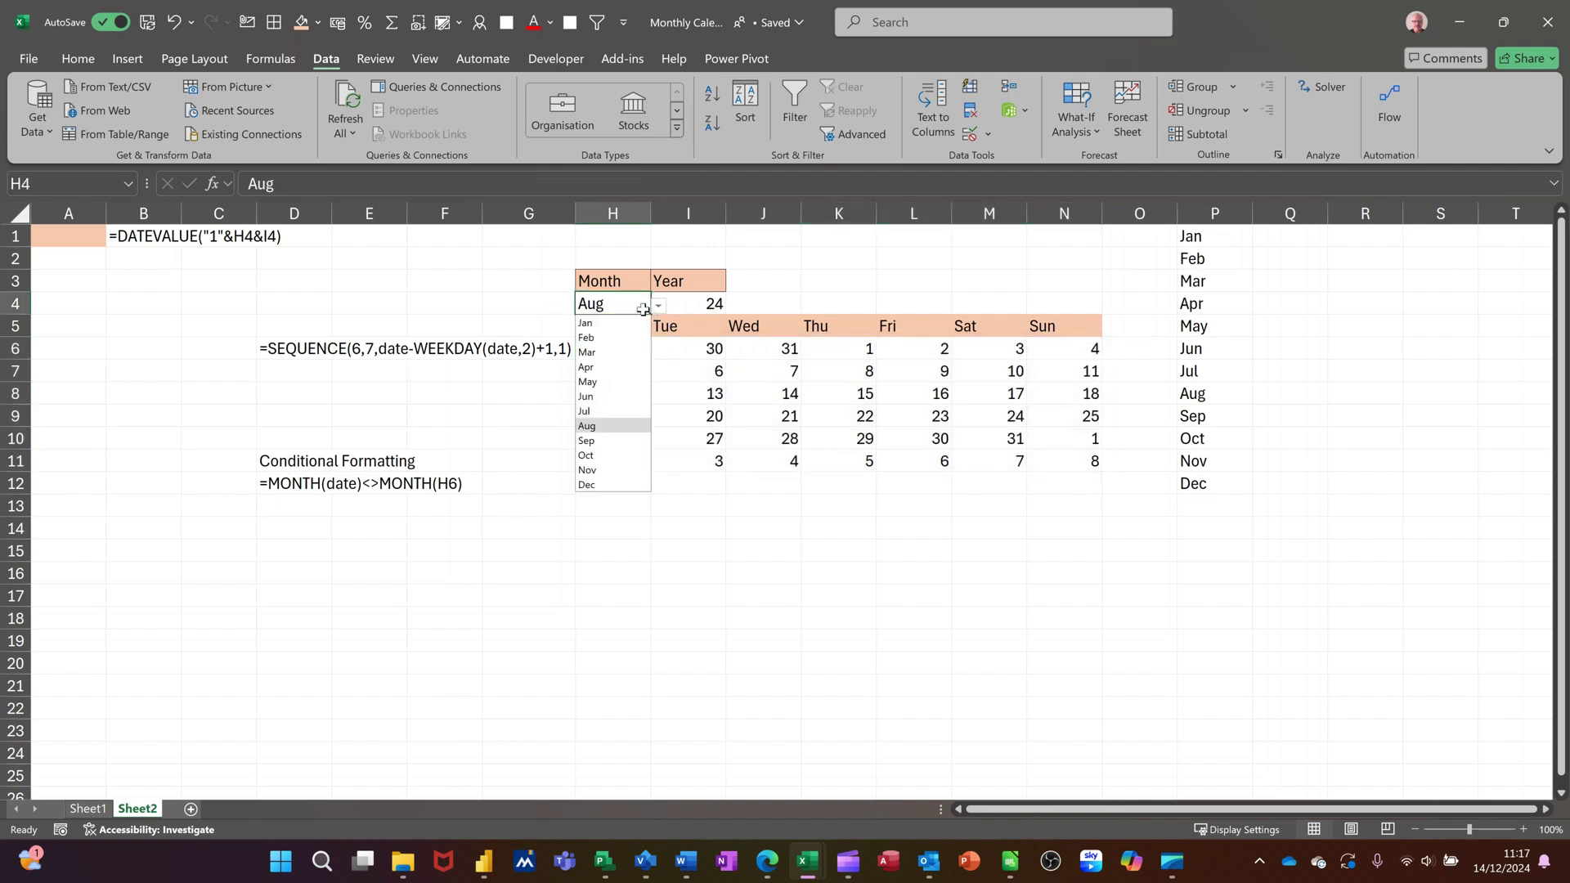
{"action": "left_click", "coordinate": [605, 324]}
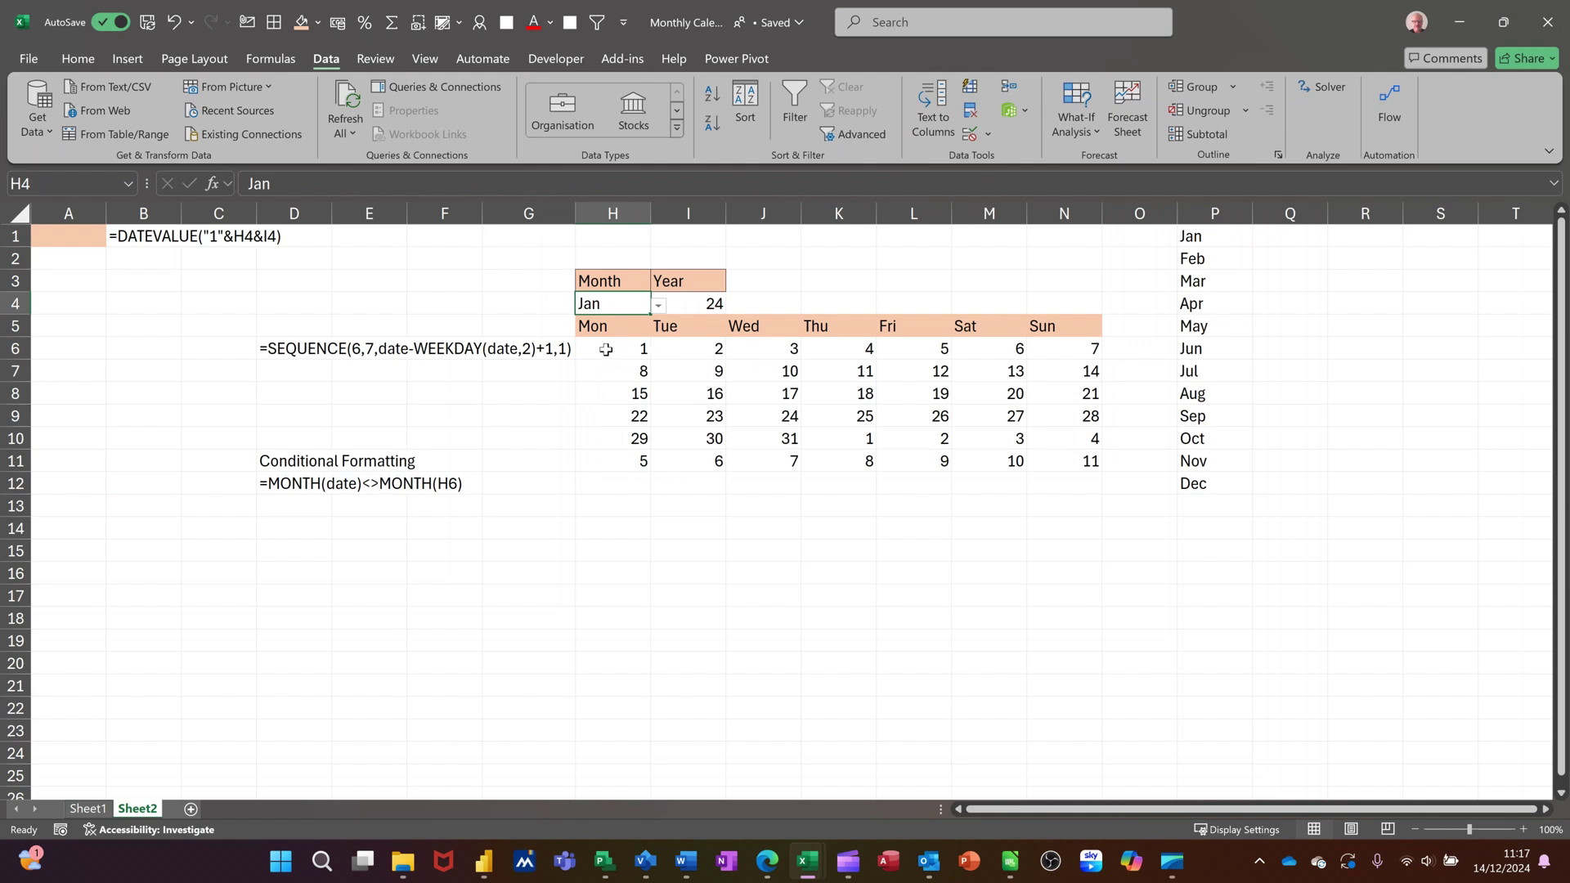
Select the calendar day grid H6:N11.
{"action": "left_click", "coordinate": [783, 438]}
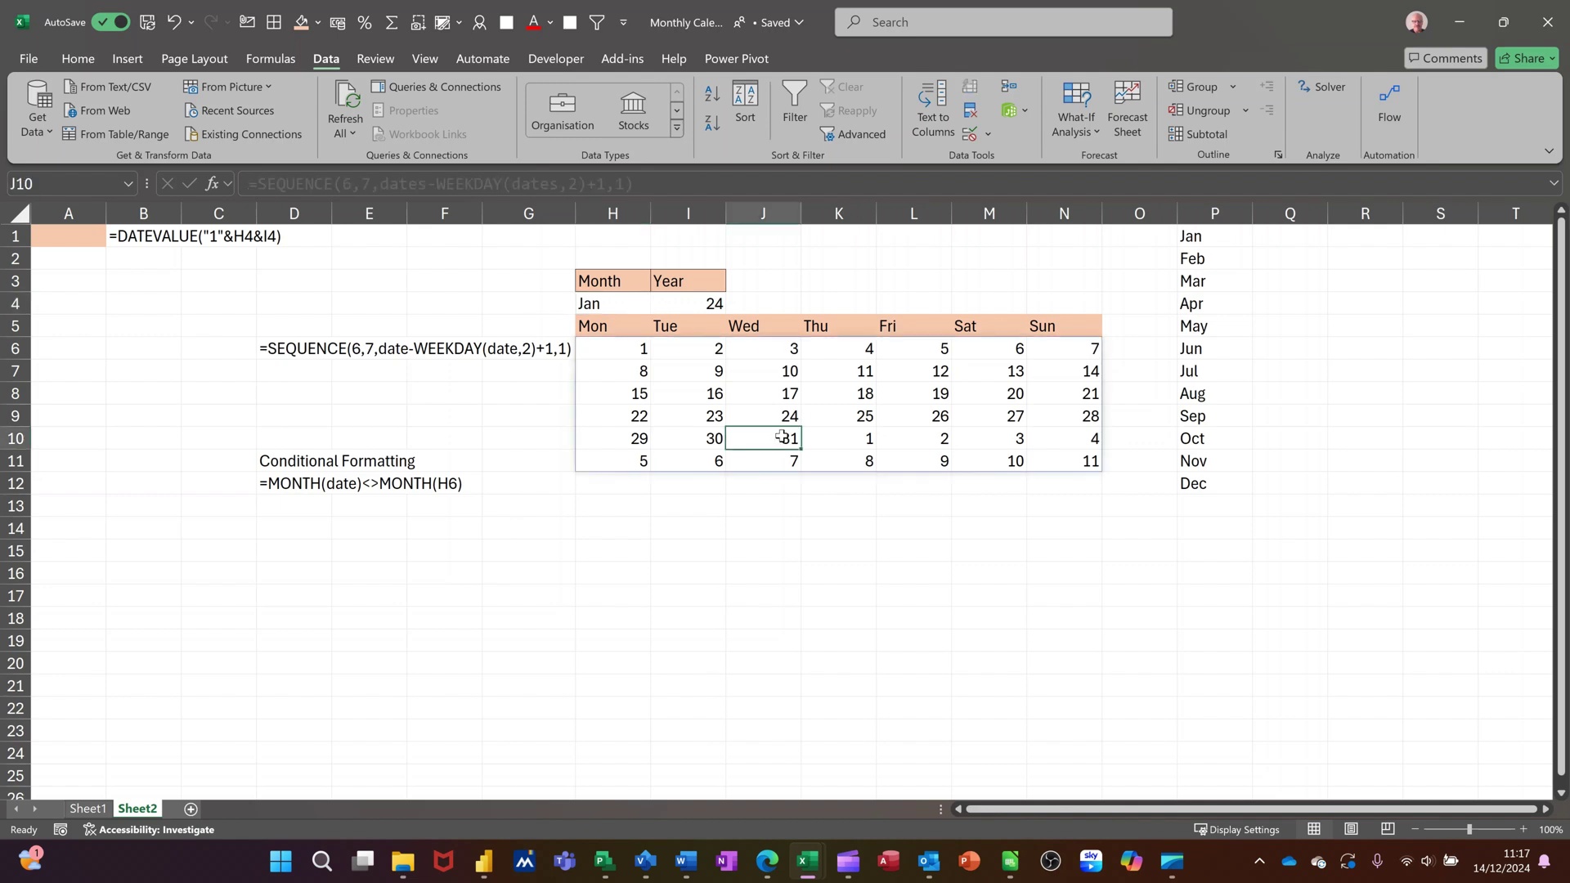
{"action": "left_click", "coordinate": [621, 351]}
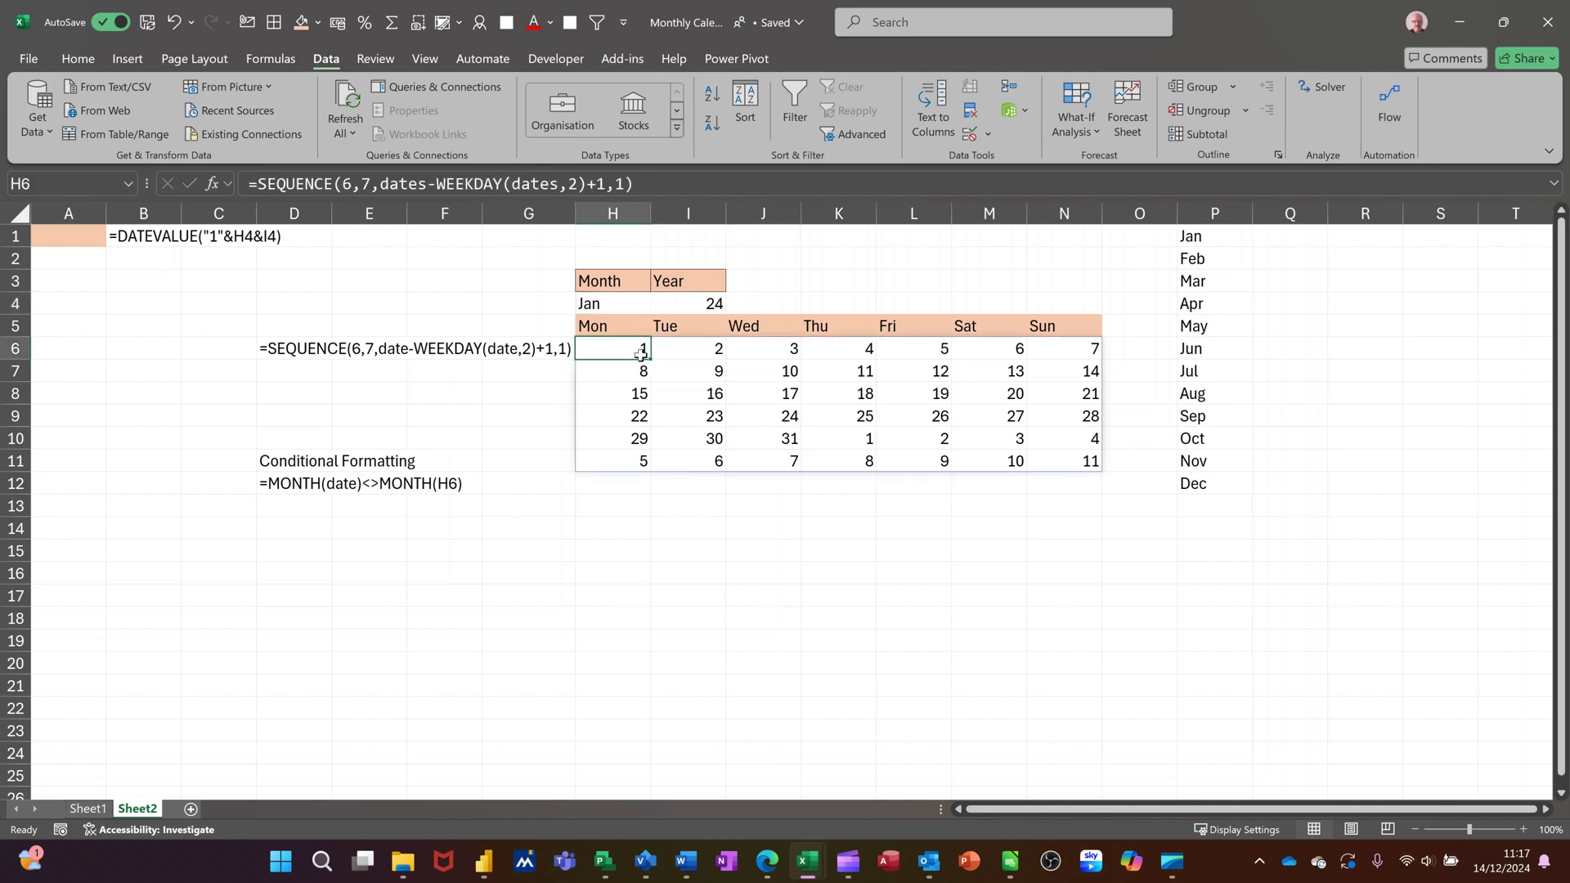
{"action": "left_click_drag", "start_coordinate": [622, 352], "coordinate": [1036, 460]}
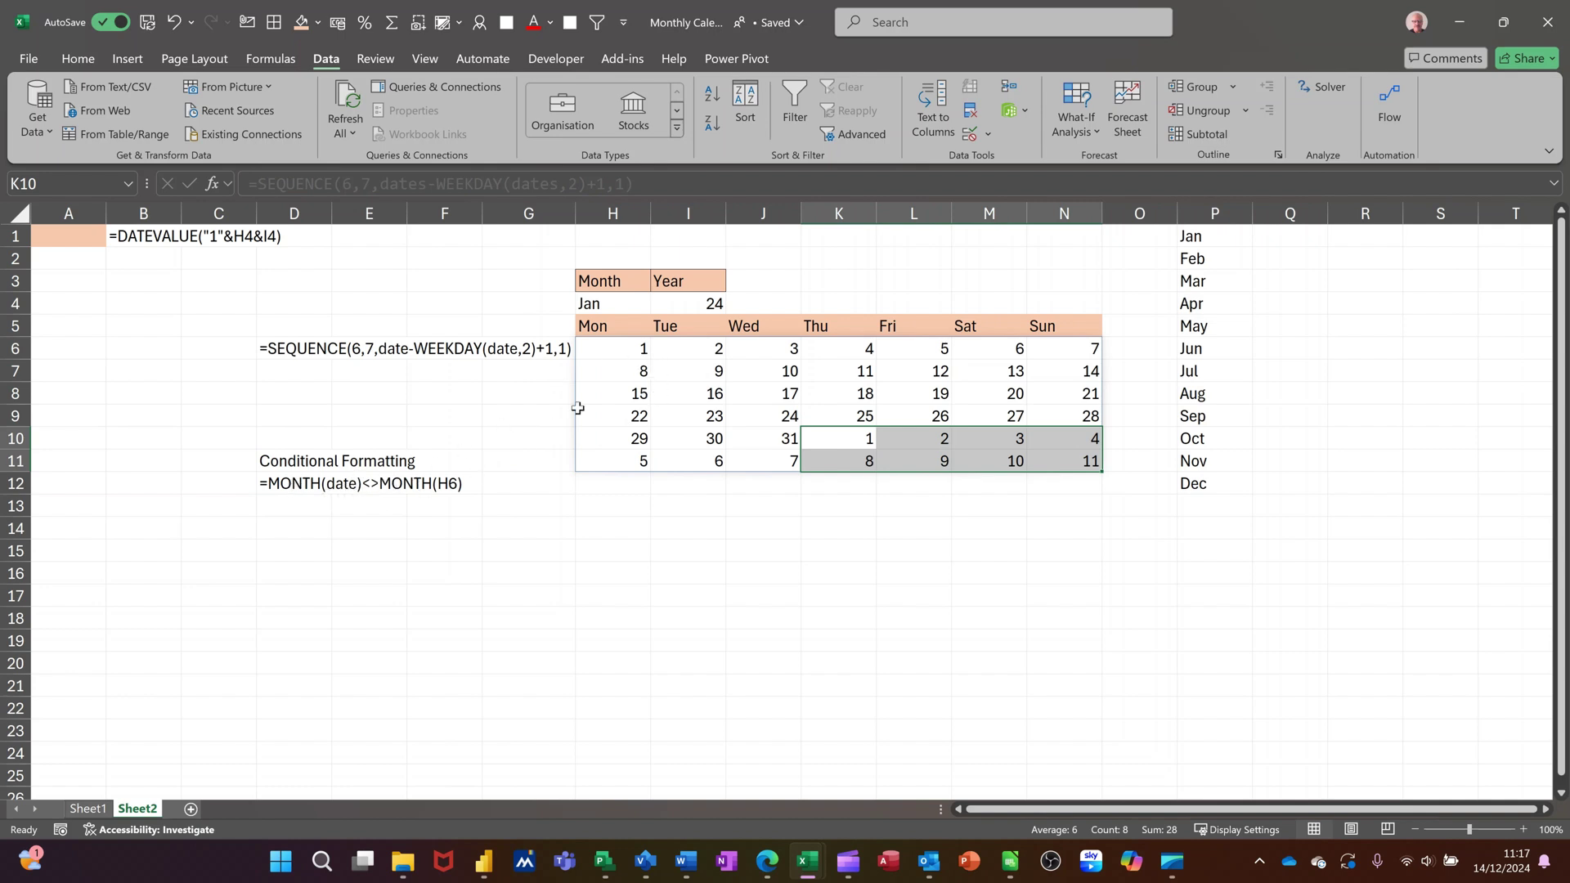
{"action": "left_click", "coordinate": [610, 352]}
{"action": "left_click_drag", "start_coordinate": [610, 353], "coordinate": [1047, 455]}
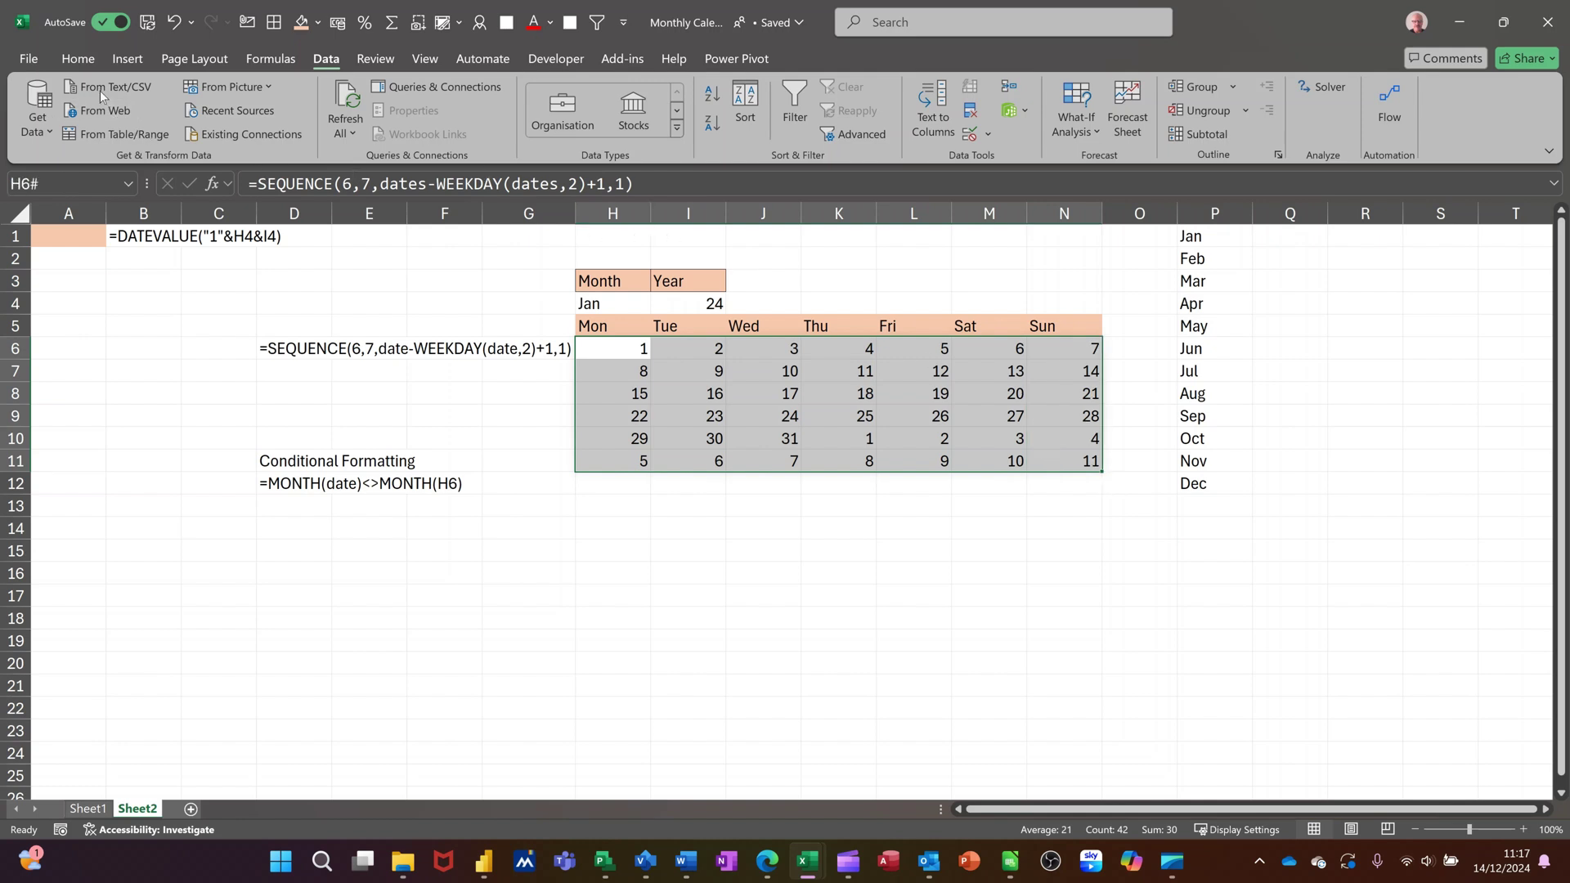
Create a new formula rule =MONTH(dates)<>MONTH(H6) with H6 column-relative.
{"action": "left_click", "coordinate": [93, 62]}
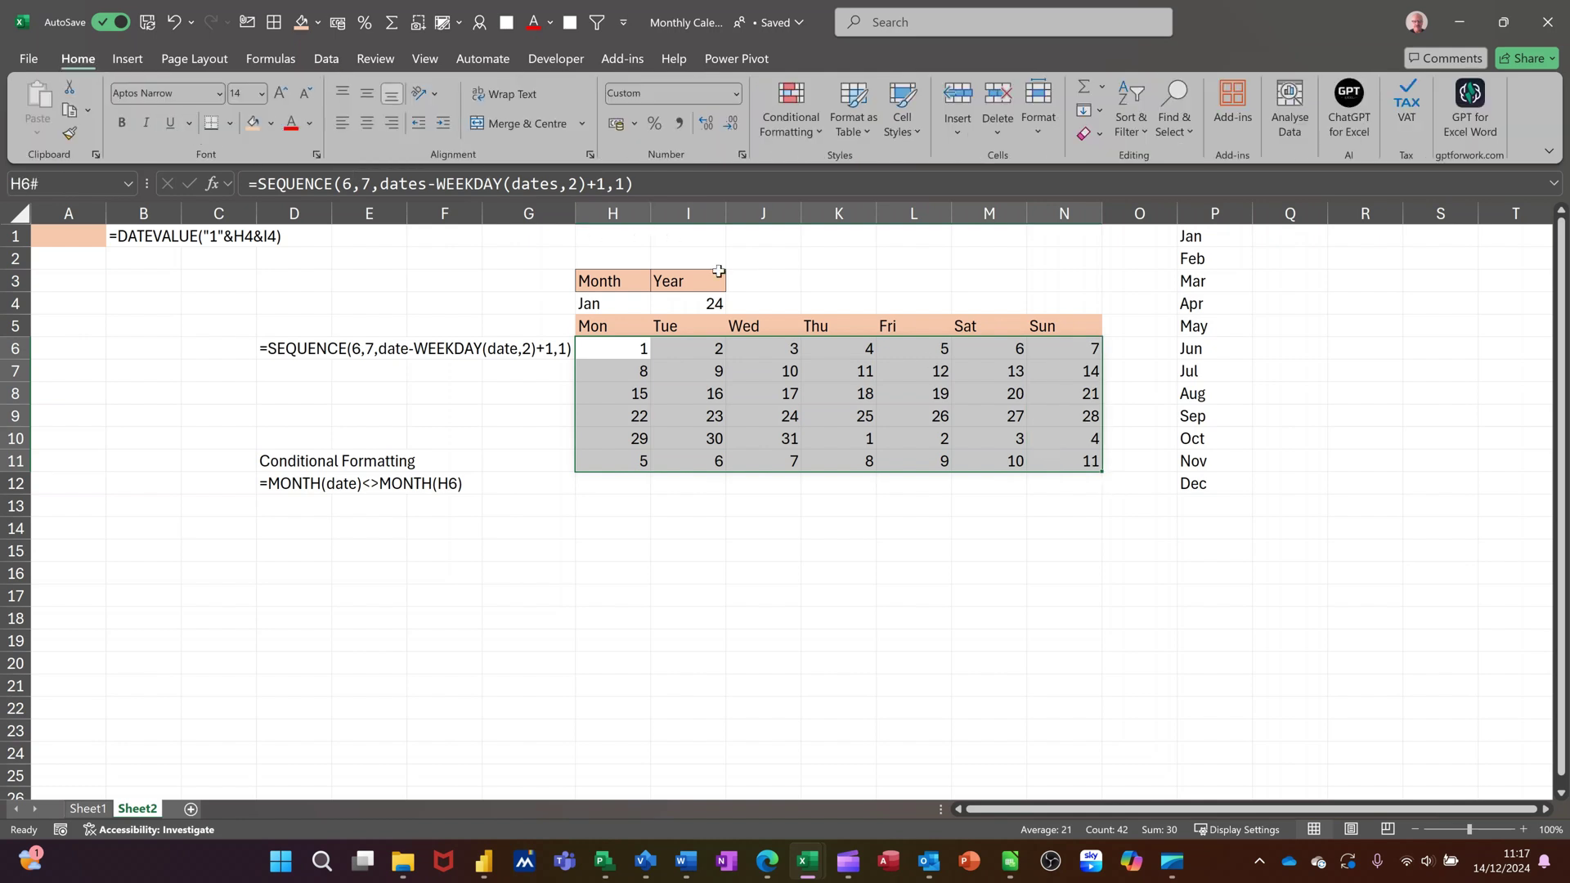
{"action": "left_click", "coordinate": [807, 129]}
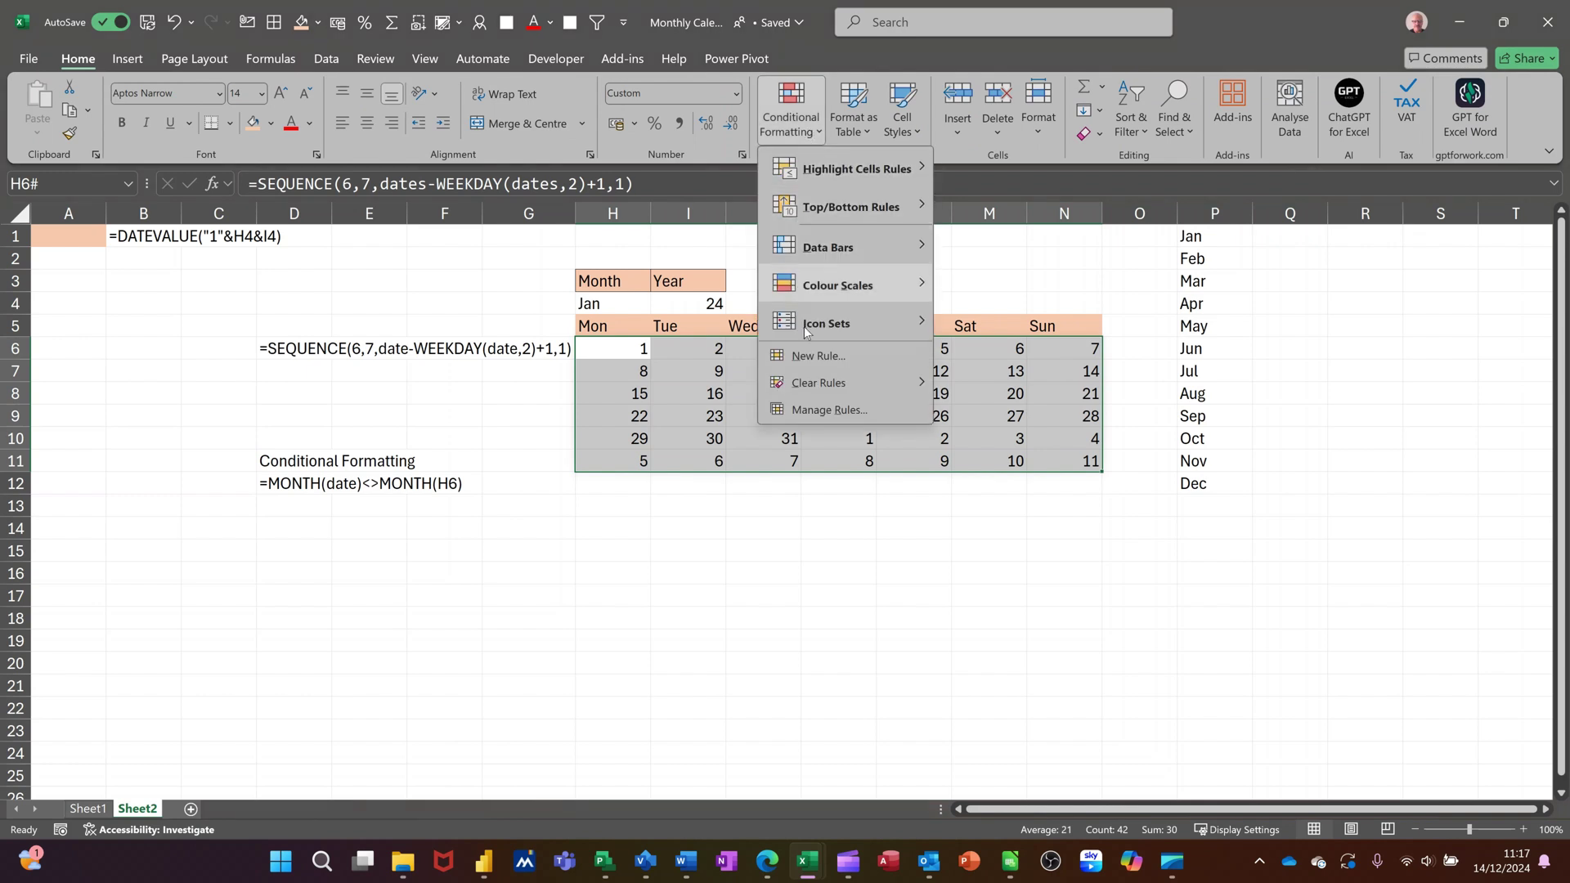
{"action": "left_click", "coordinate": [823, 412]}
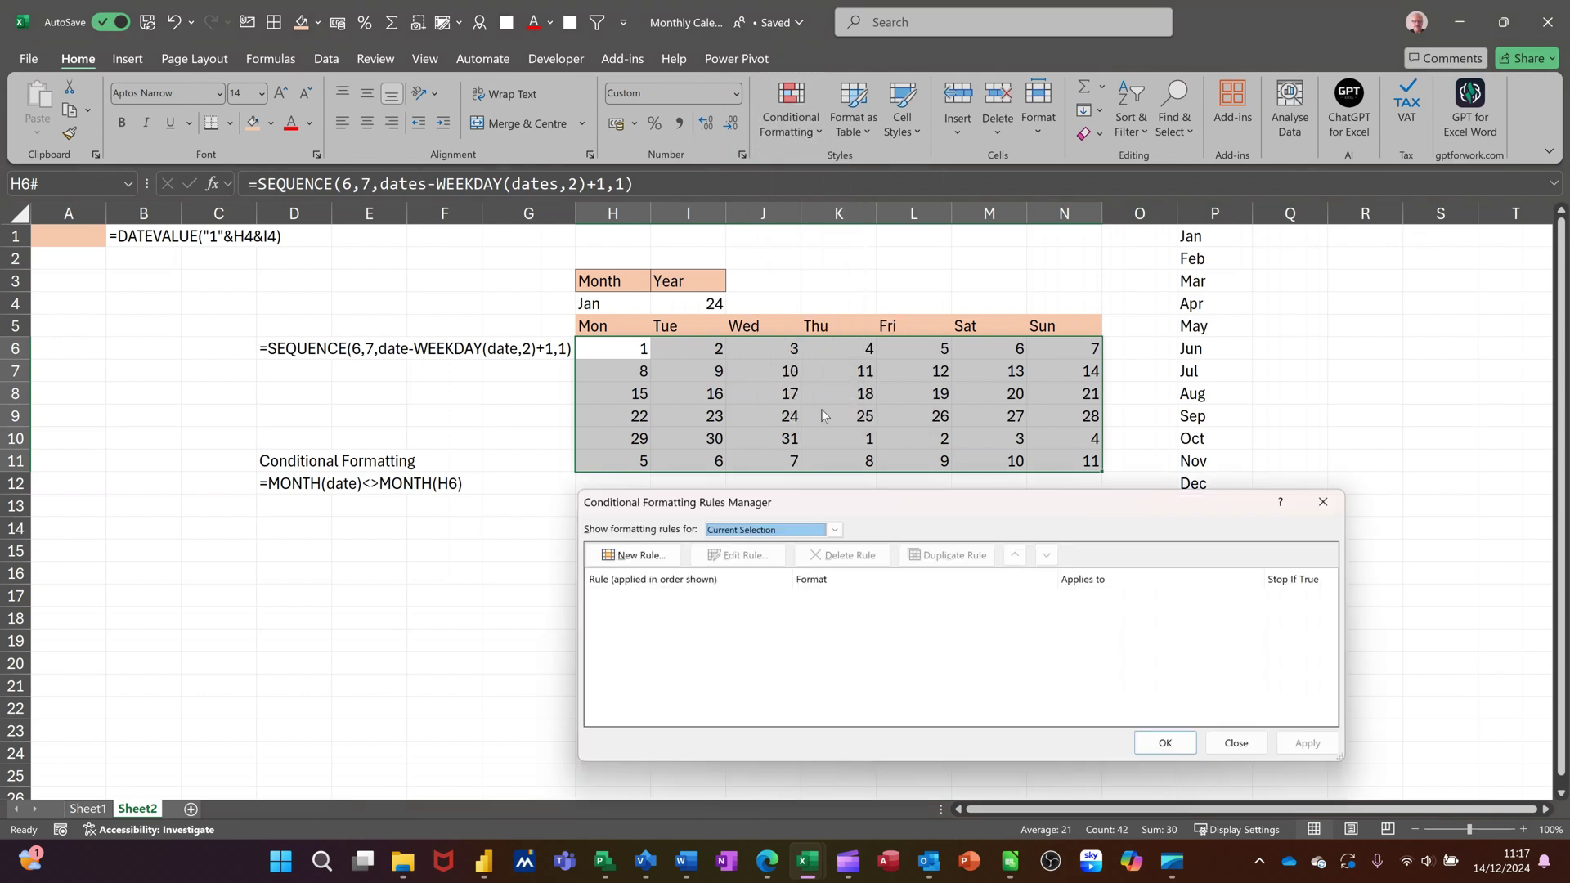
{"action": "left_click", "coordinate": [646, 556]}
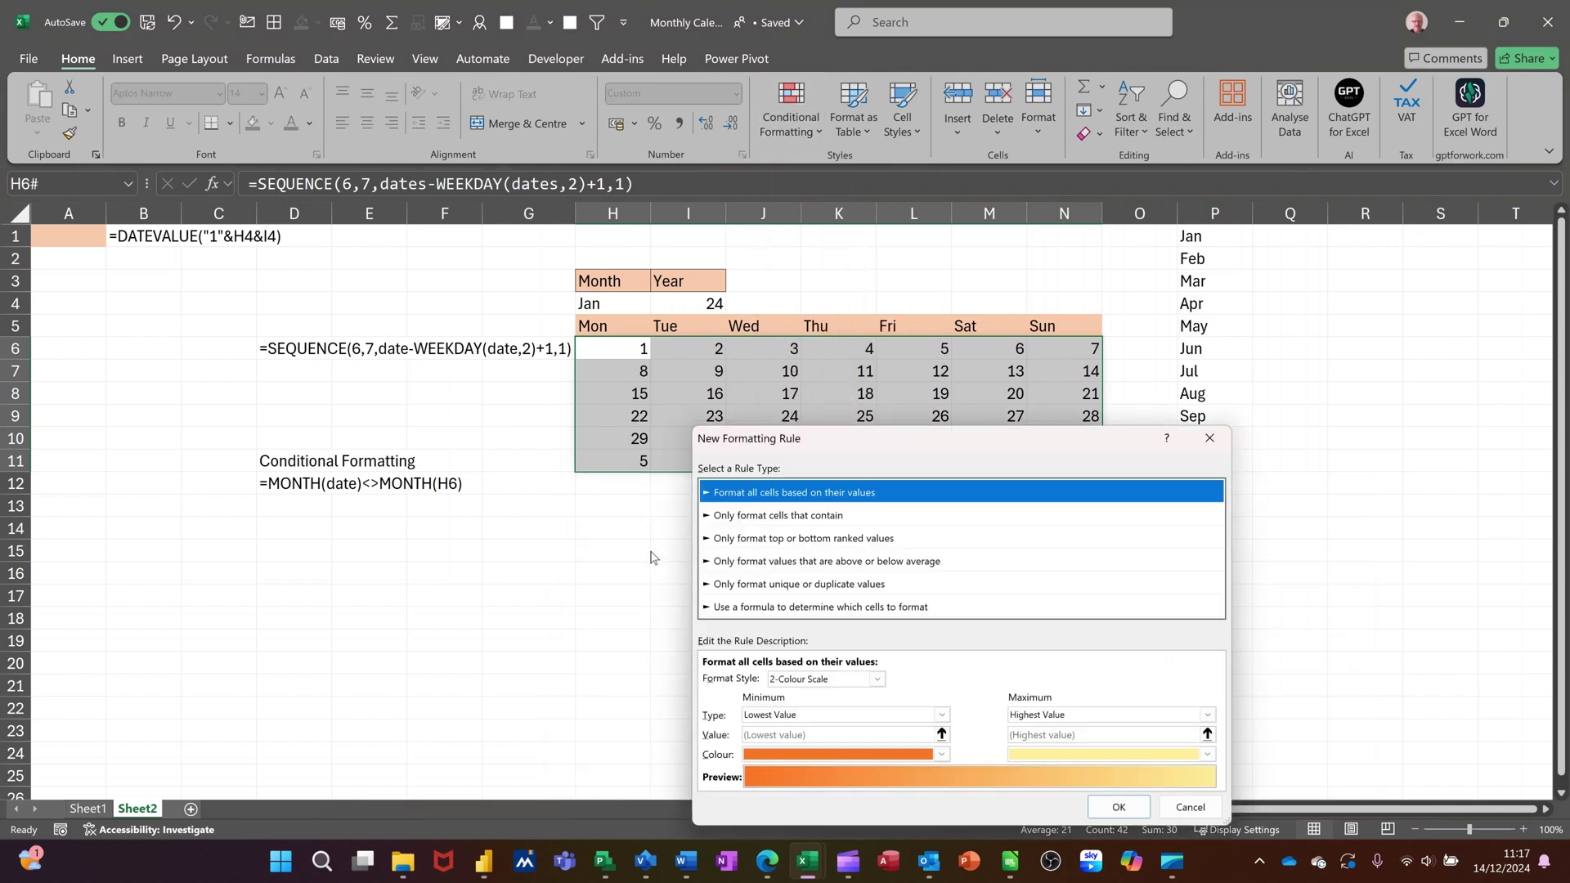
{"action": "left_click", "coordinate": [750, 612]}
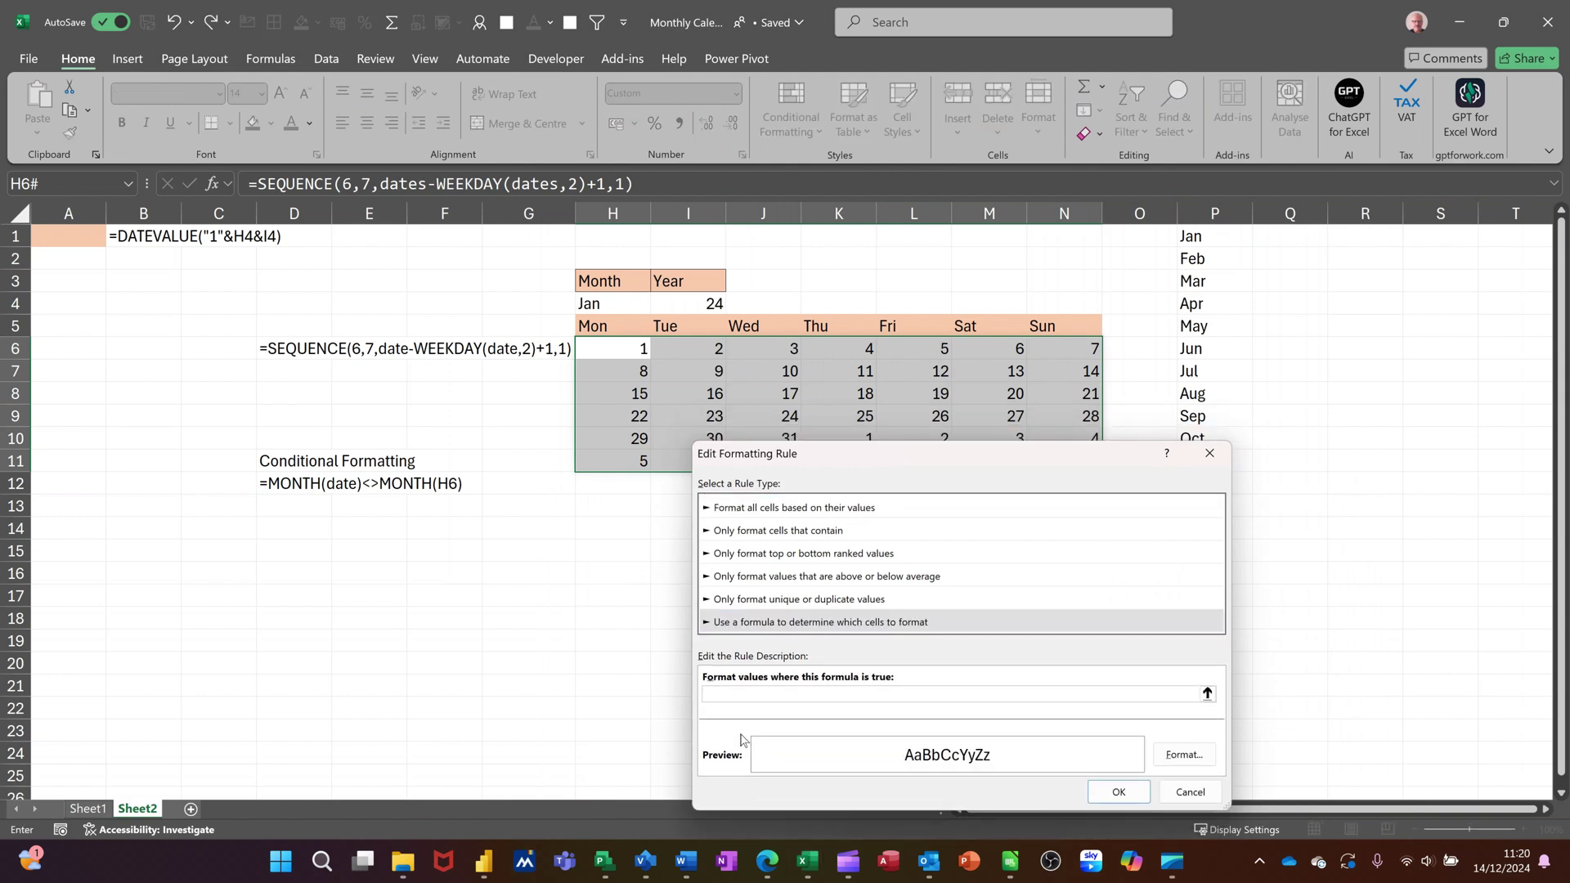
{"action": "type", "text": "=month(dates"}
{"action": "type", "text": "<>month("}
{"action": "left_click", "coordinate": [607, 344]}
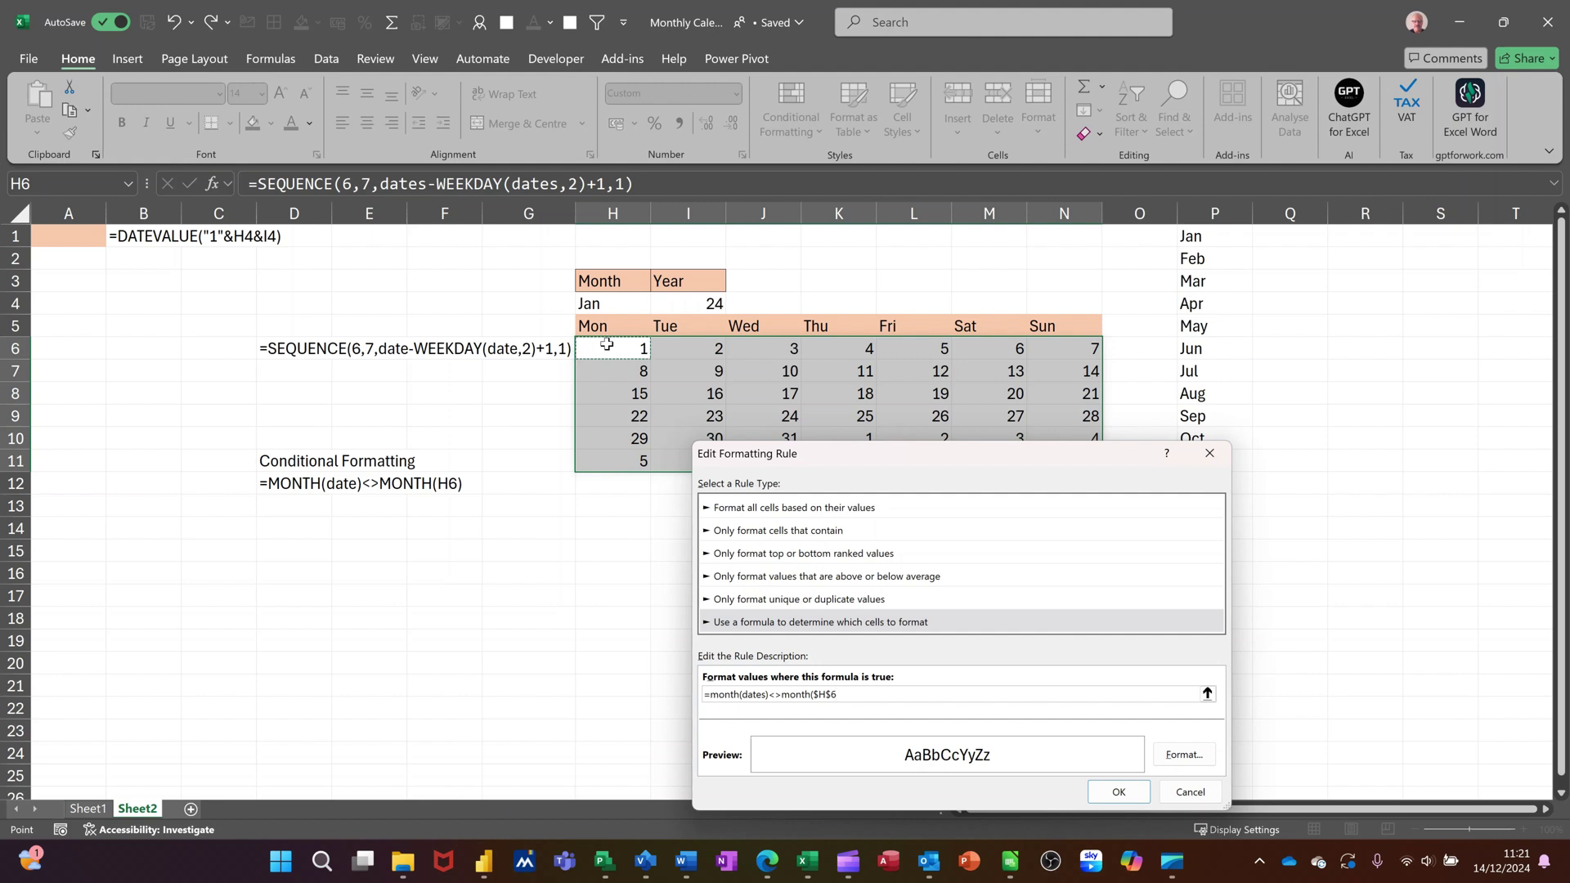
{"action": "key", "text": "F4"}
{"action": "key", "text": "F4"}
{"action": "left_click", "coordinate": [885, 694]}
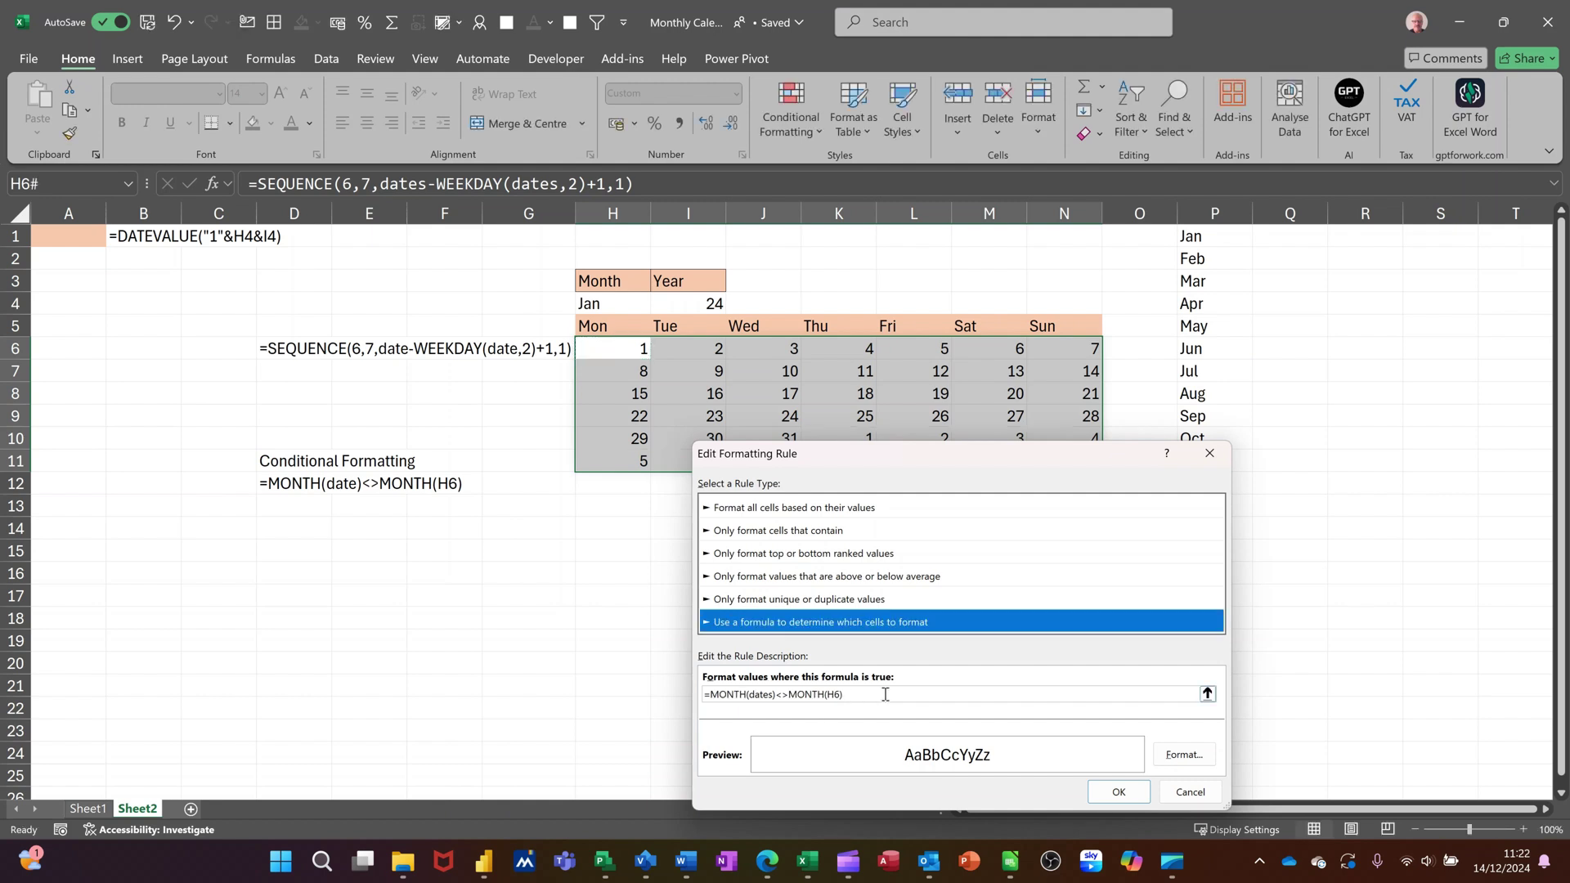
Format out-of-month days with light green fill and light green font, then apply.
{"action": "left_click", "coordinate": [1167, 757]}
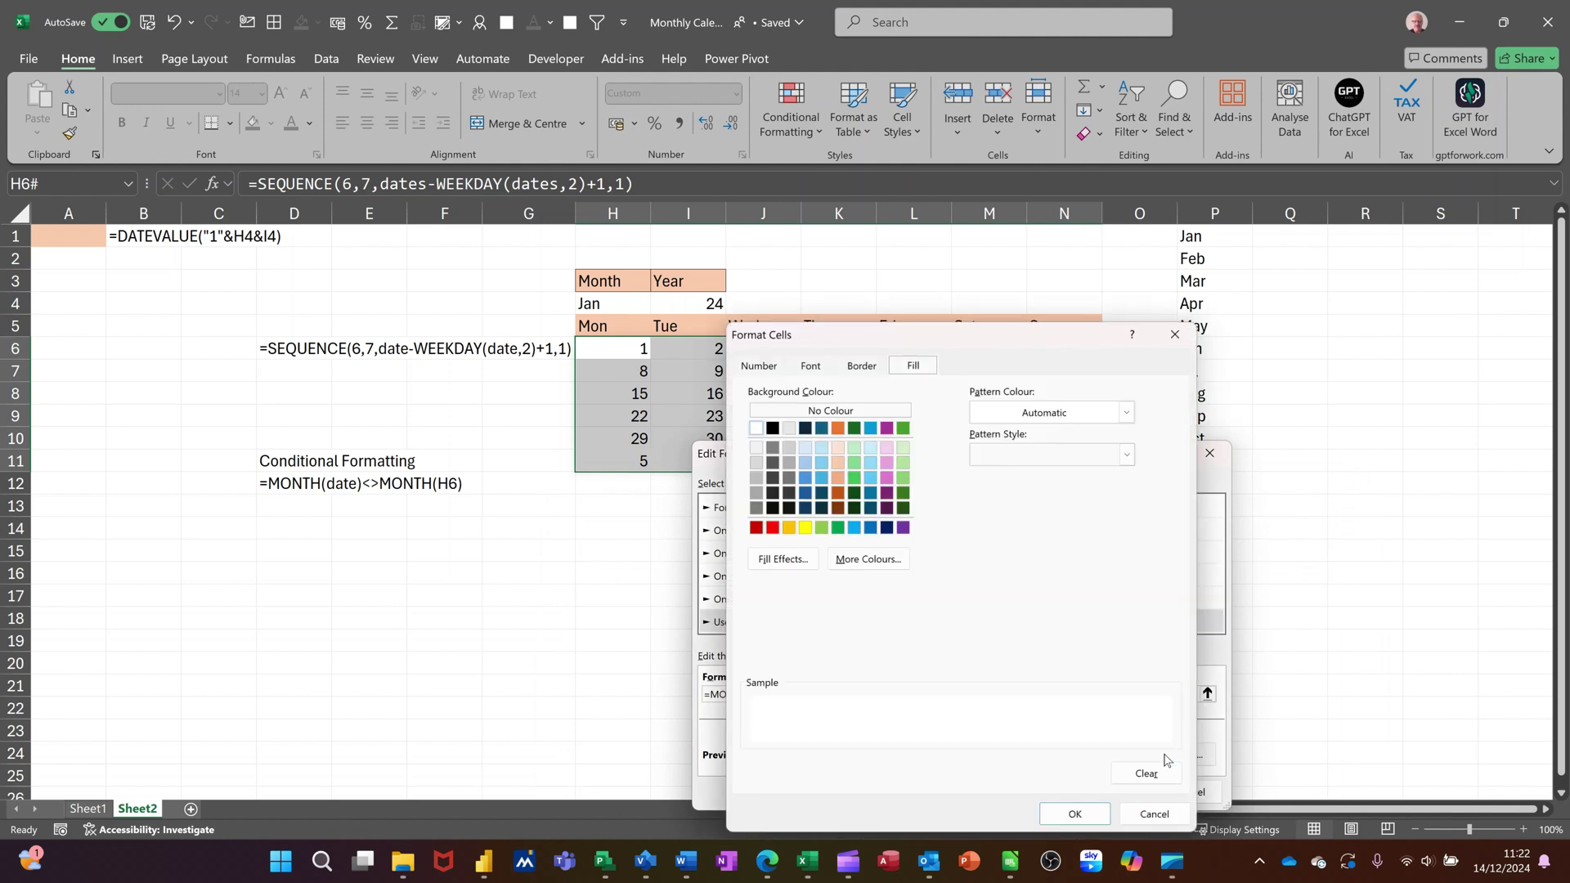
{"action": "left_click", "coordinate": [822, 529]}
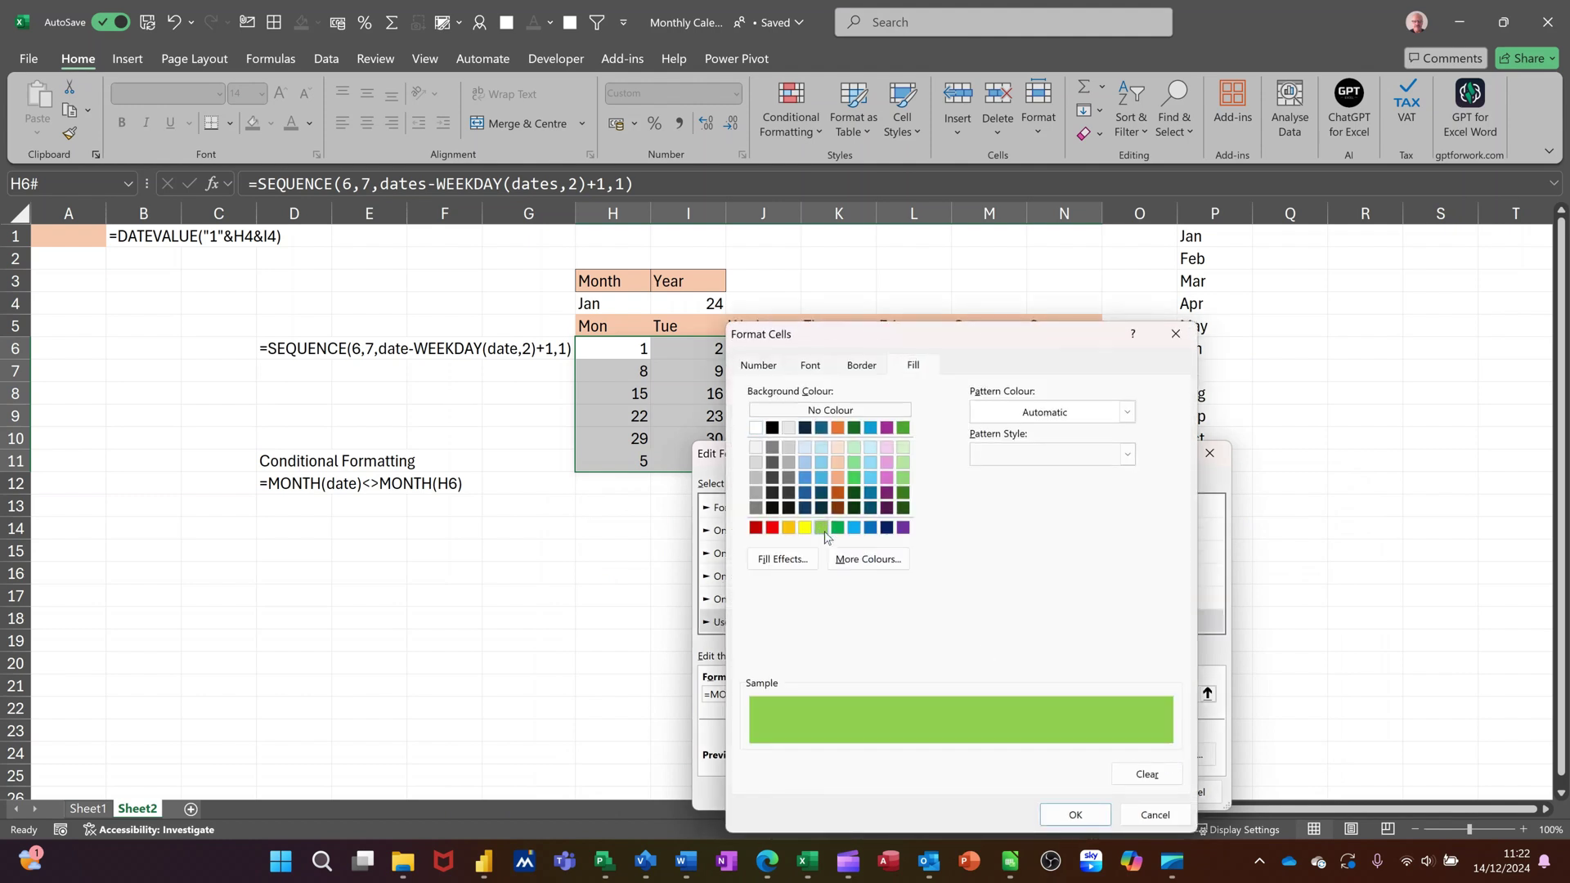
{"action": "left_click", "coordinate": [809, 370]}
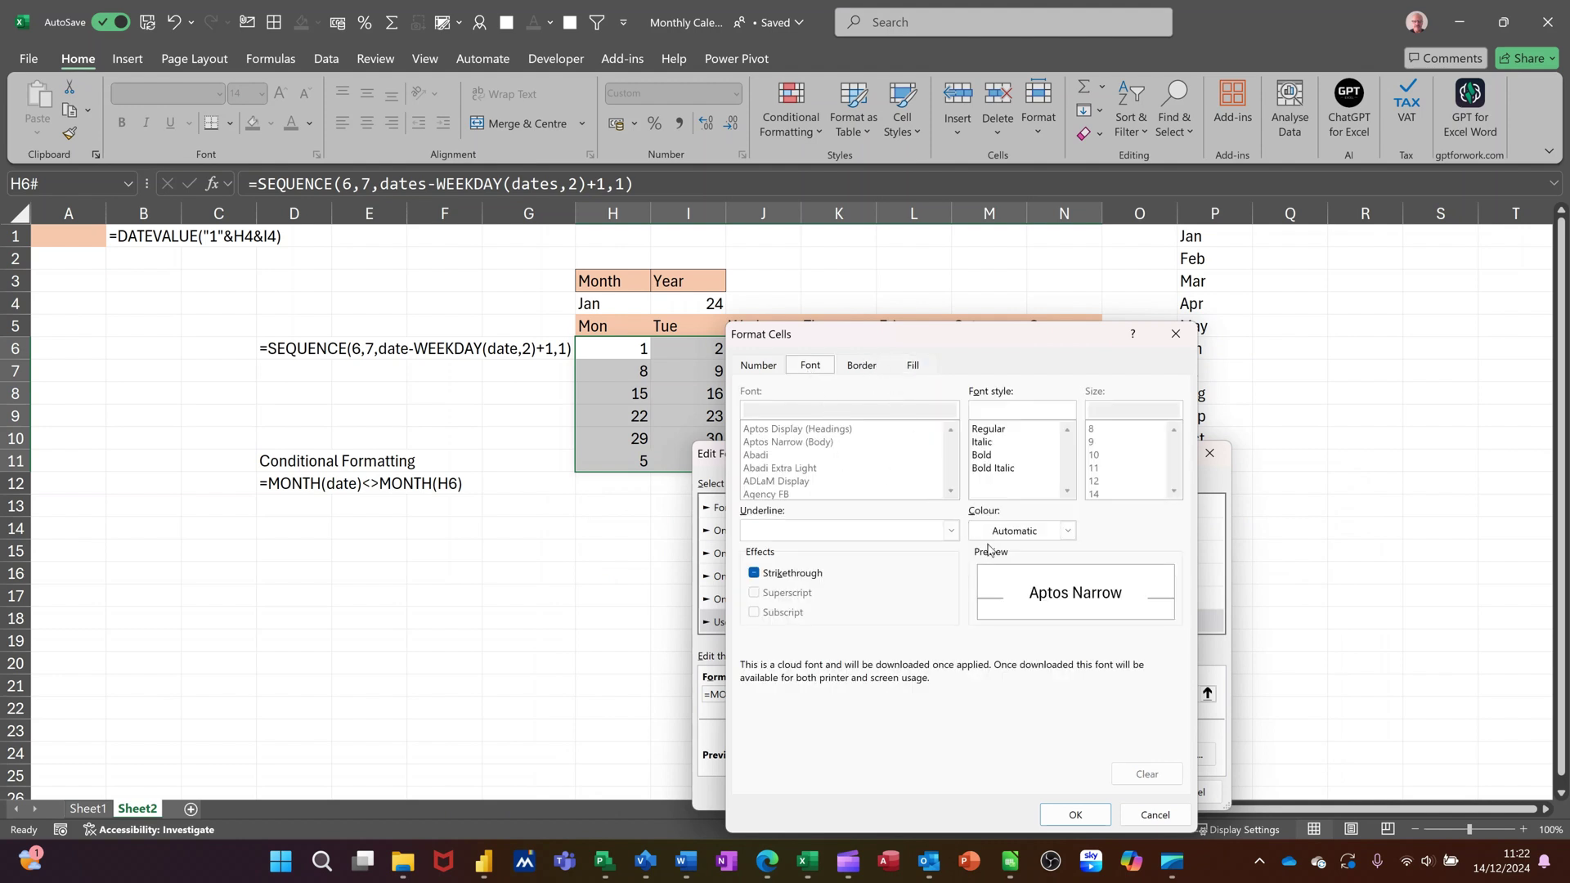
{"action": "left_click", "coordinate": [1065, 531]}
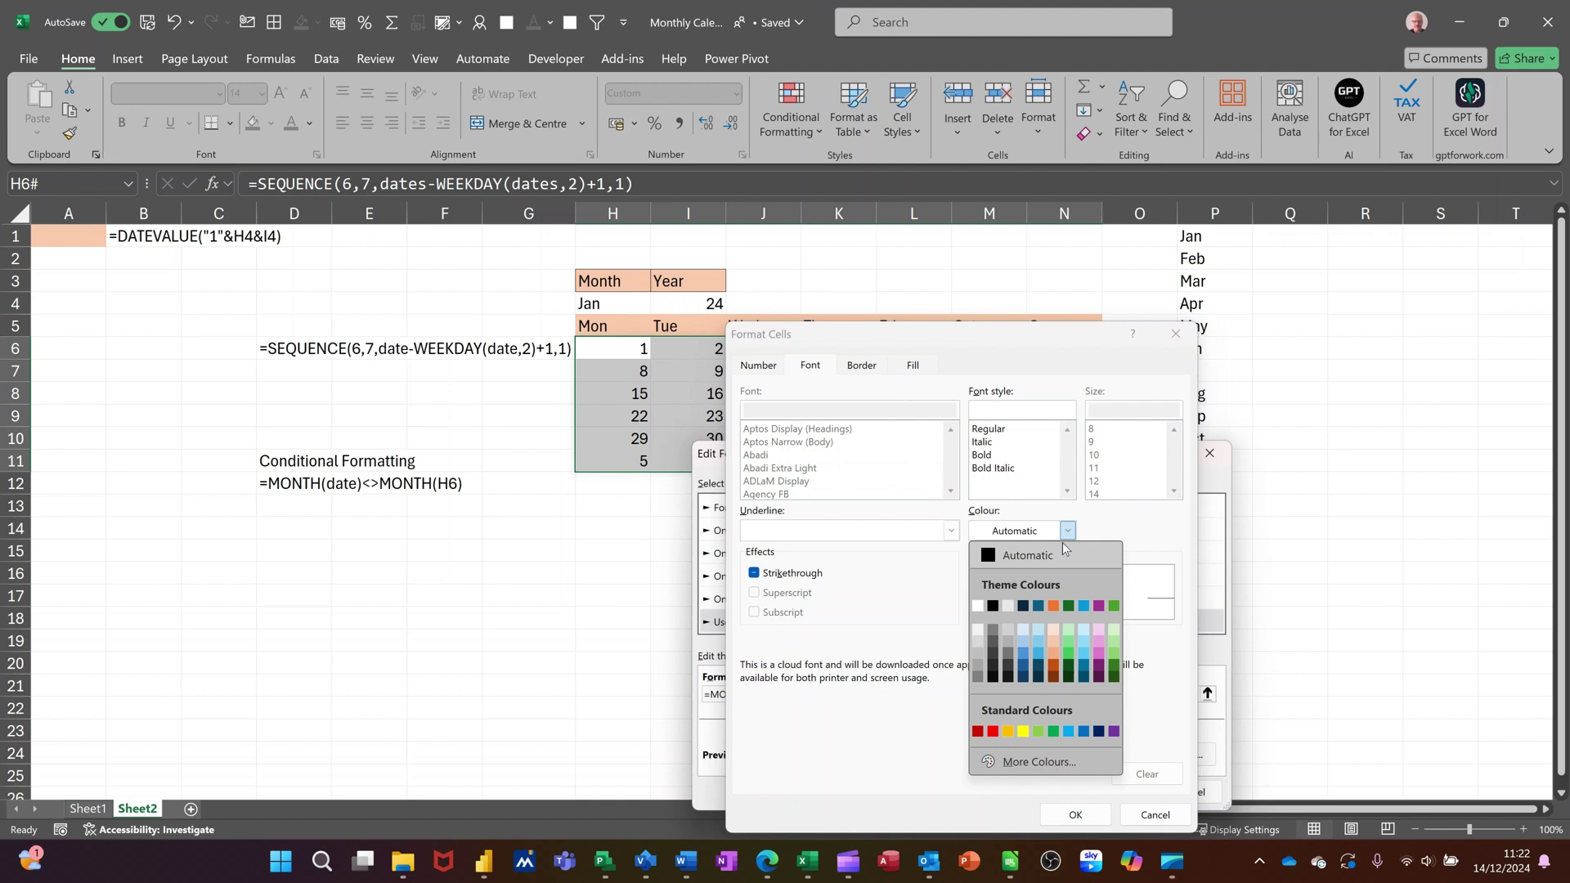
{"action": "left_click", "coordinate": [1040, 733]}
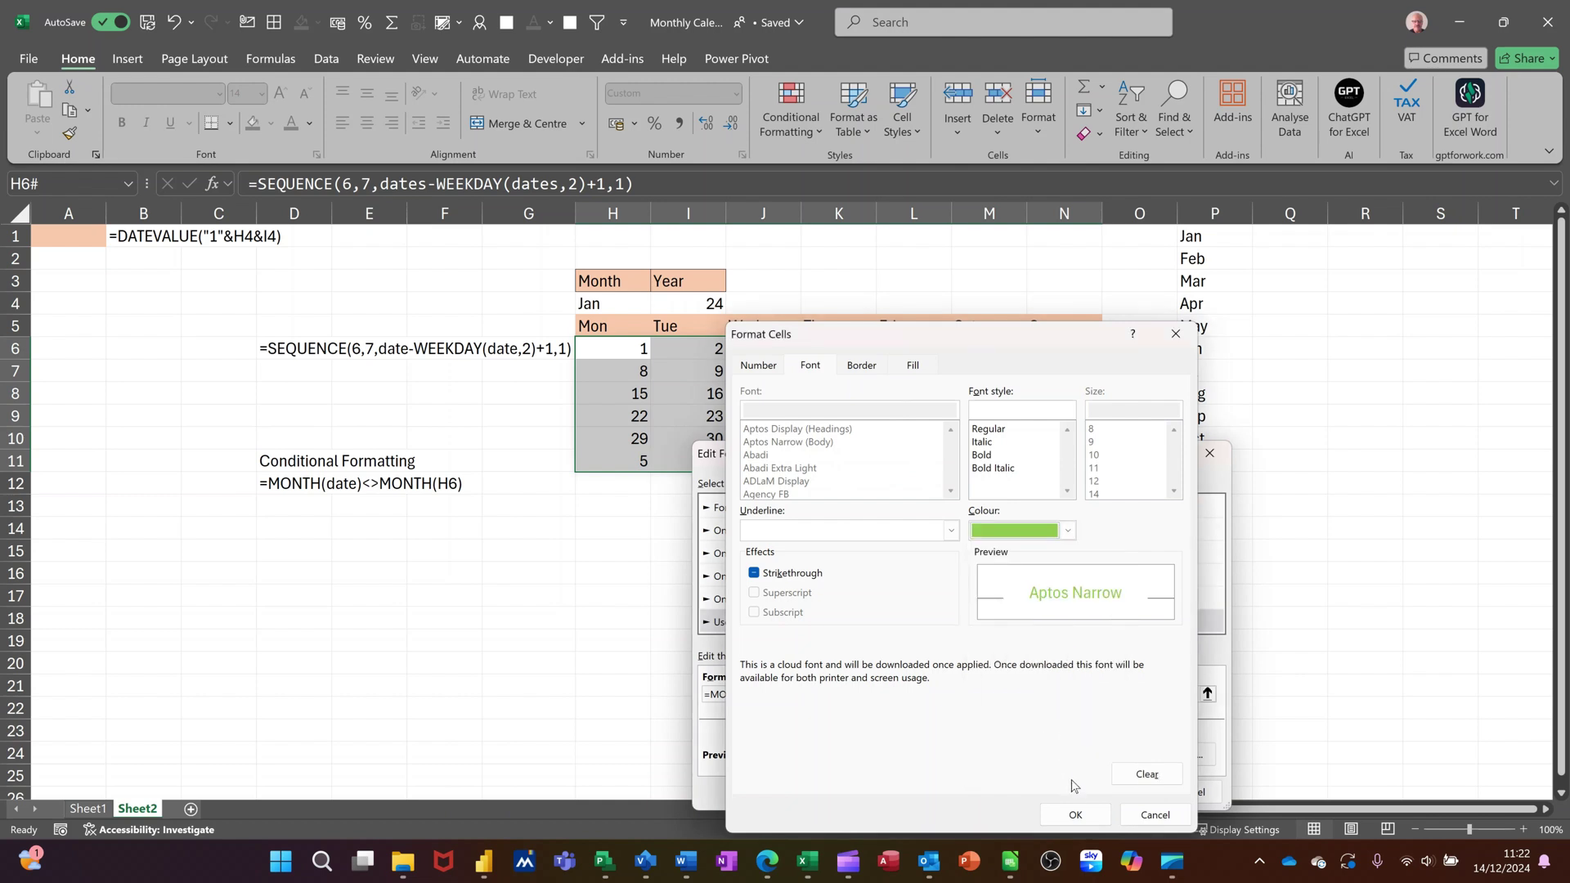
{"action": "left_click", "coordinate": [1076, 815]}
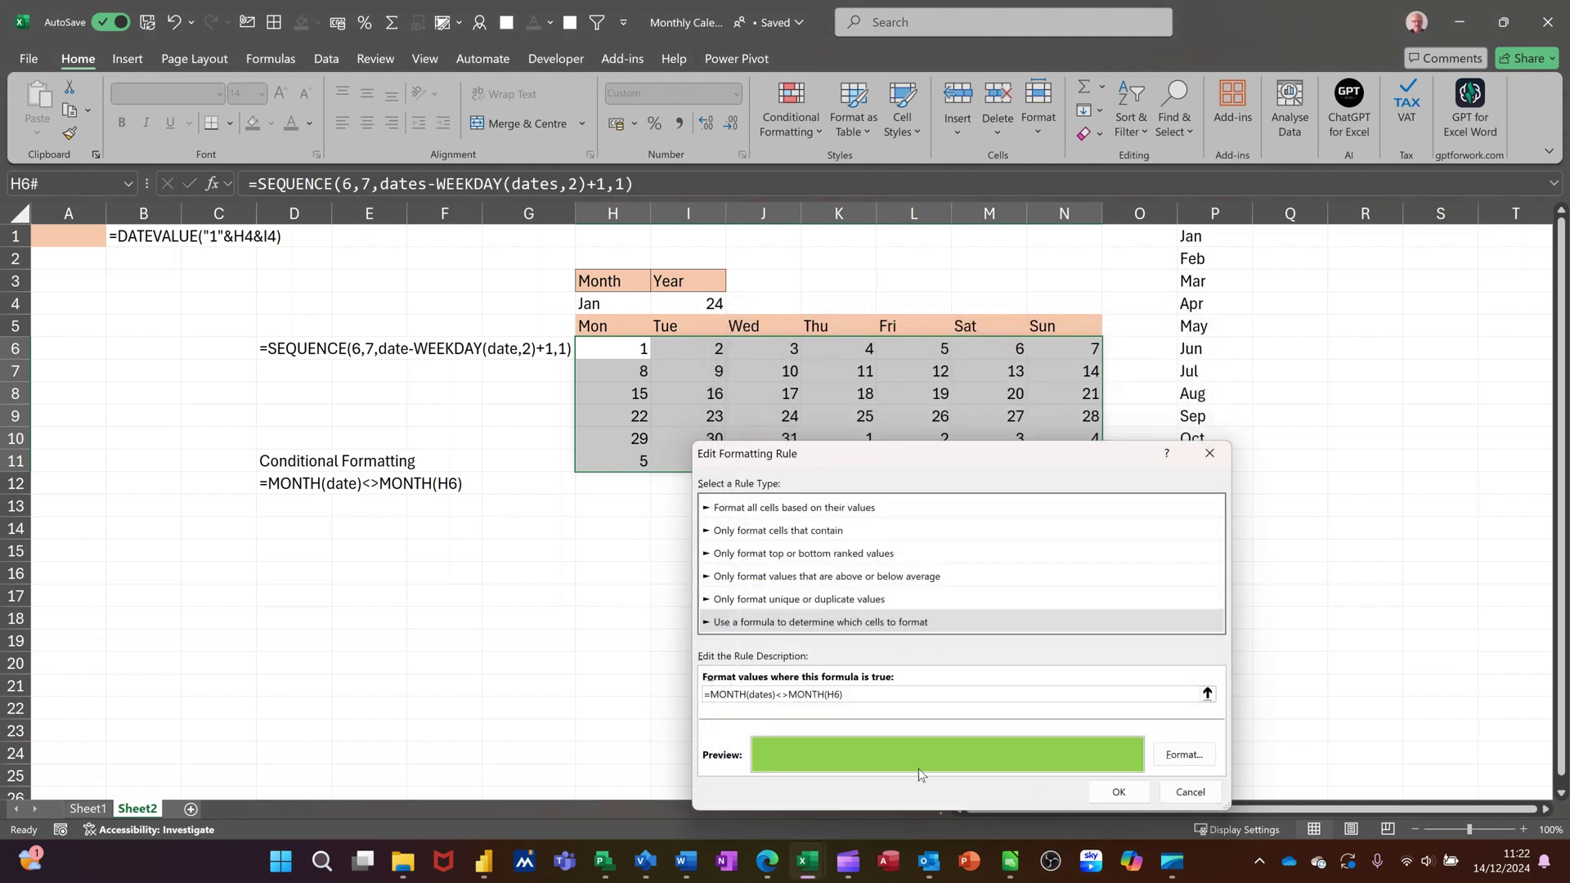
{"action": "left_click", "coordinate": [1114, 792]}
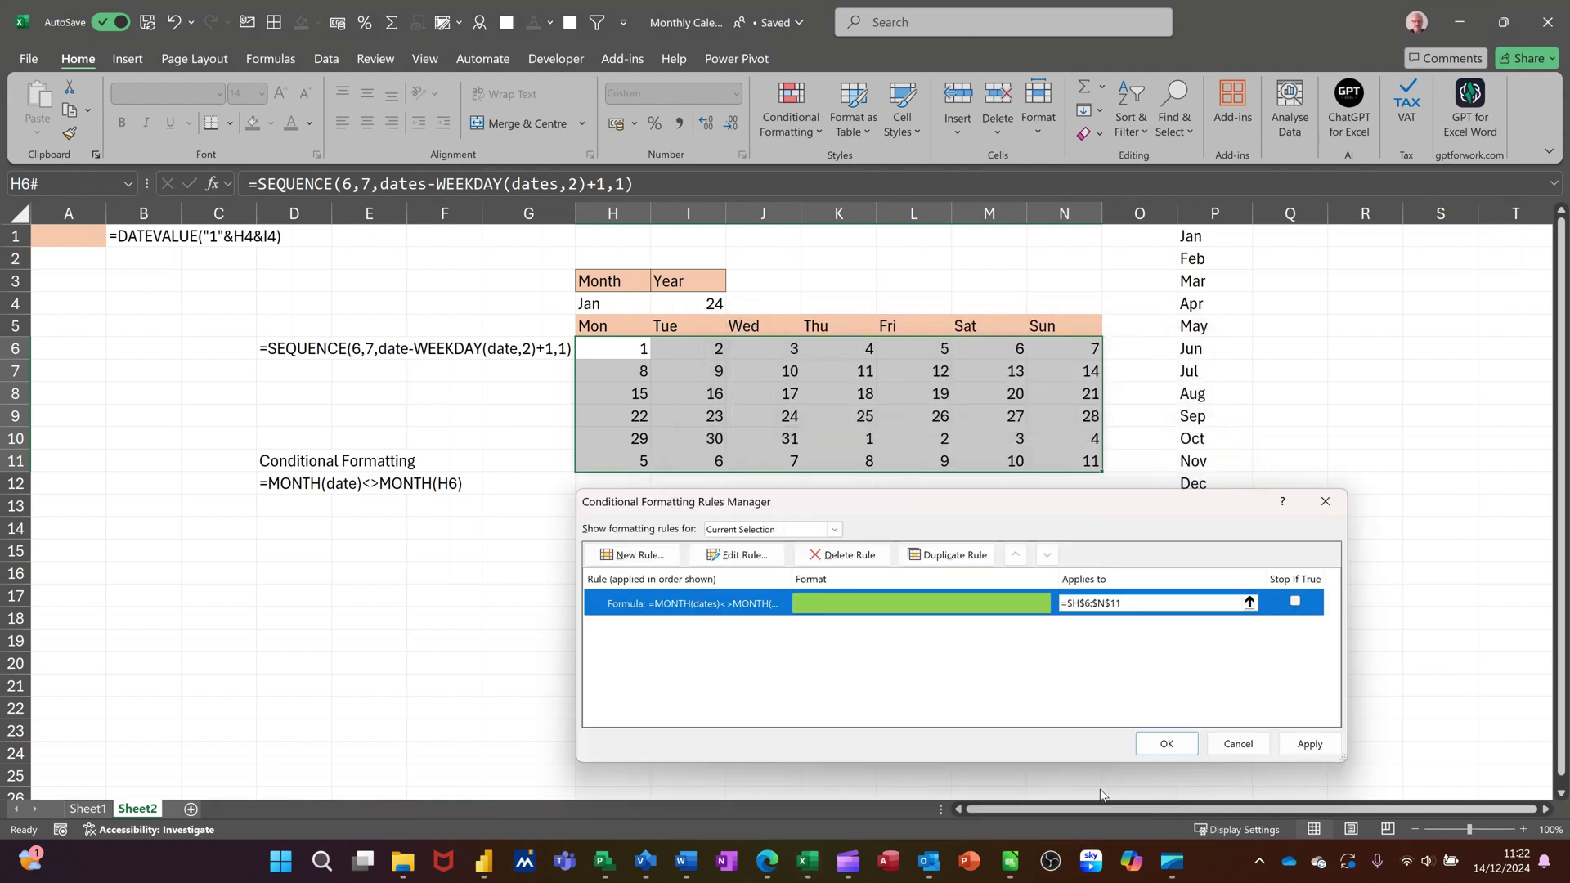
{"action": "left_click", "coordinate": [1307, 746]}
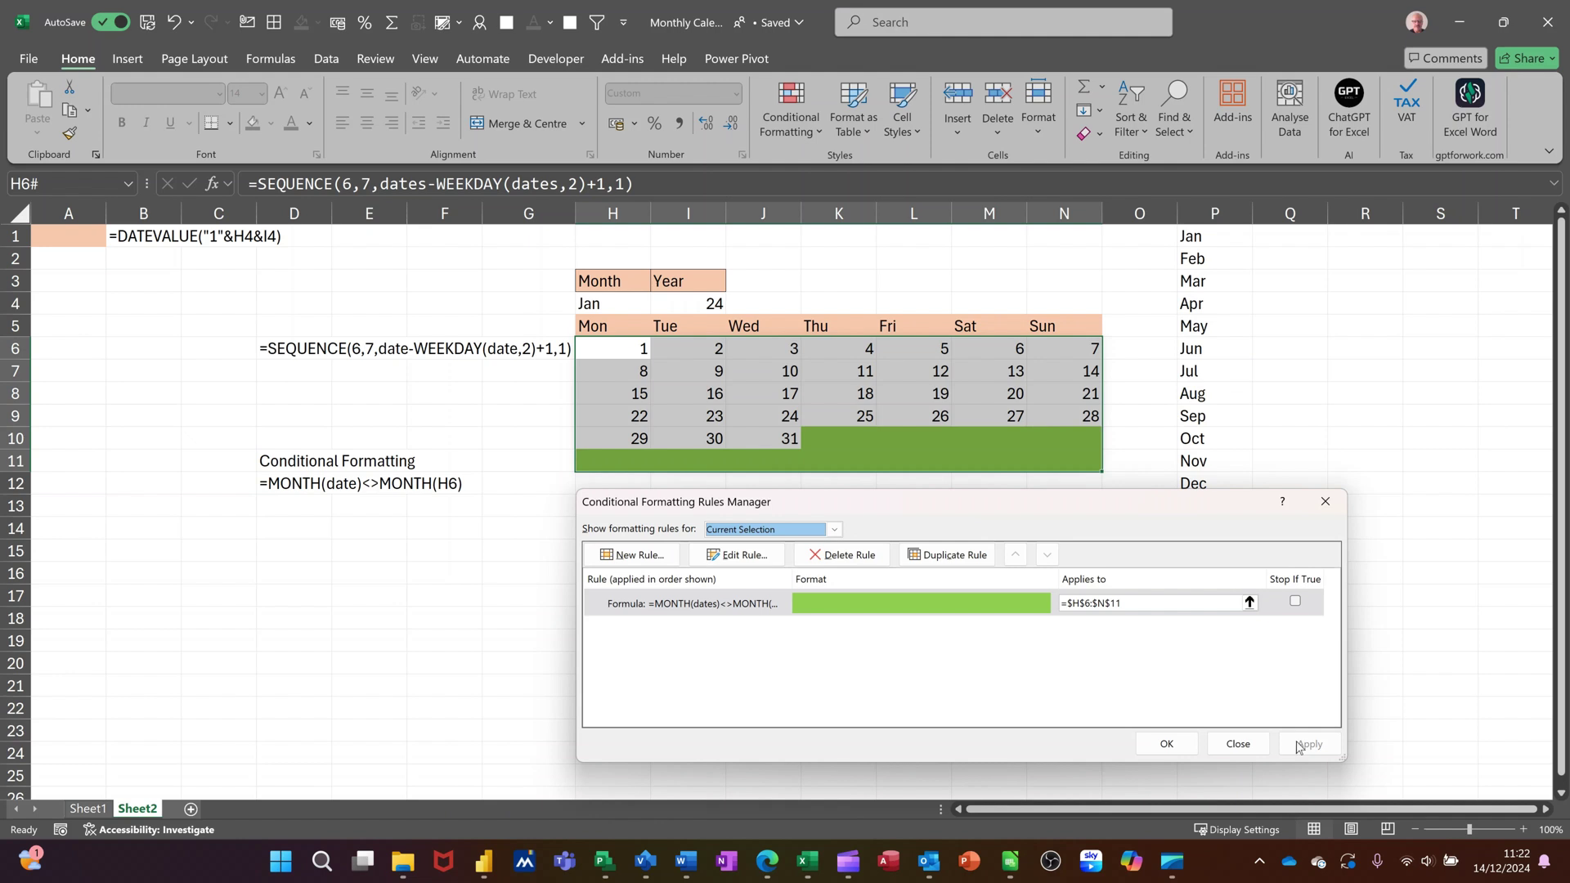
Close the rules list and test the H4 month dropdown with Apr, Aug, then Oct.
{"action": "left_click", "coordinate": [1165, 744]}
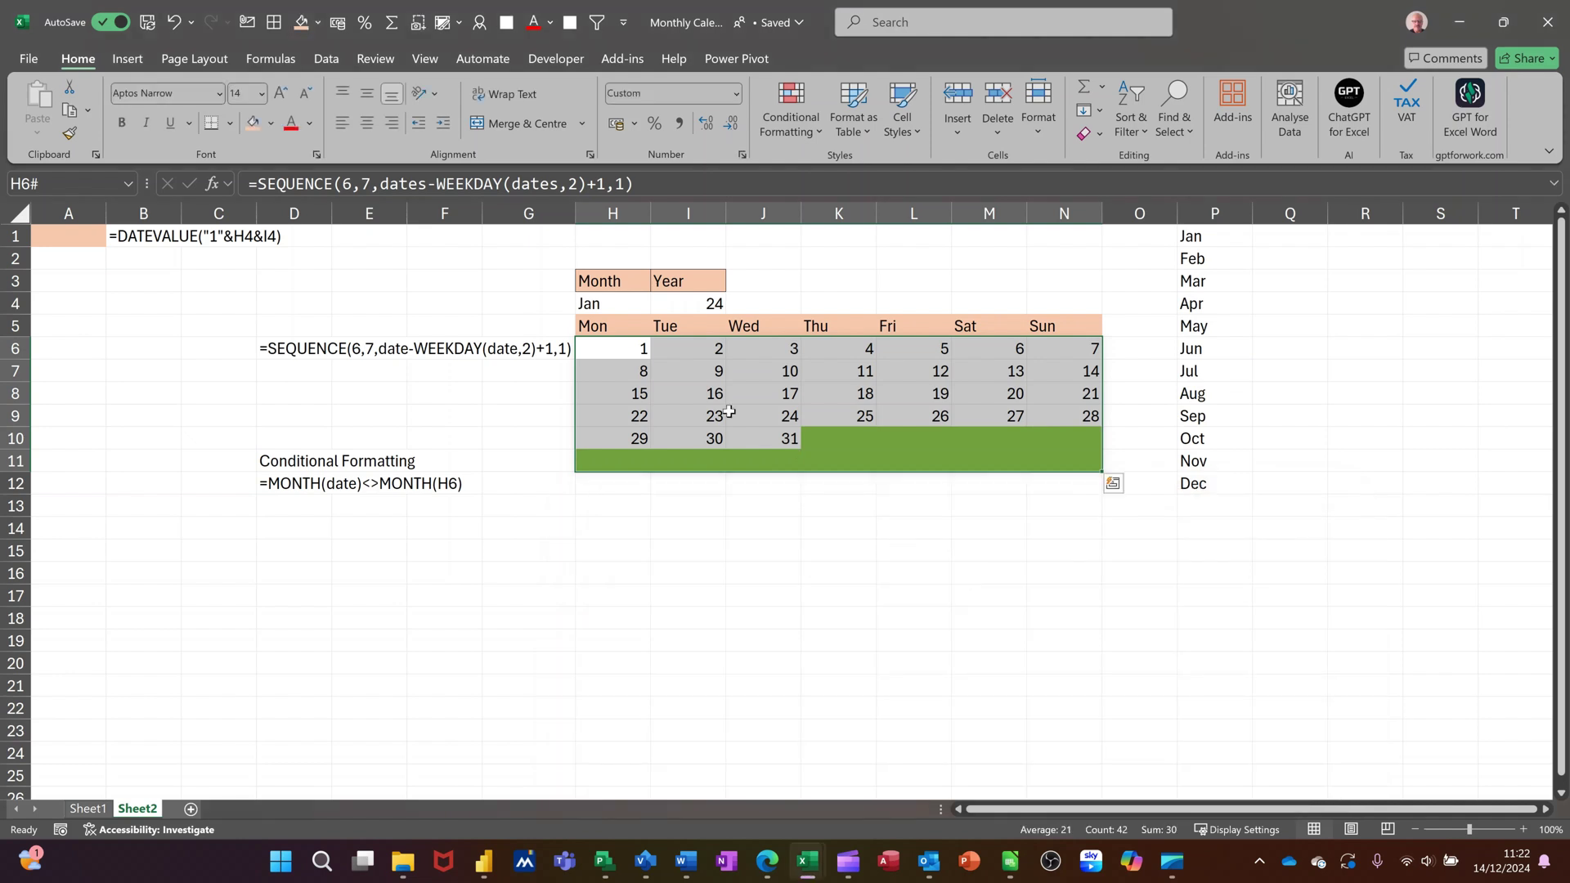
{"action": "left_click", "coordinate": [629, 309]}
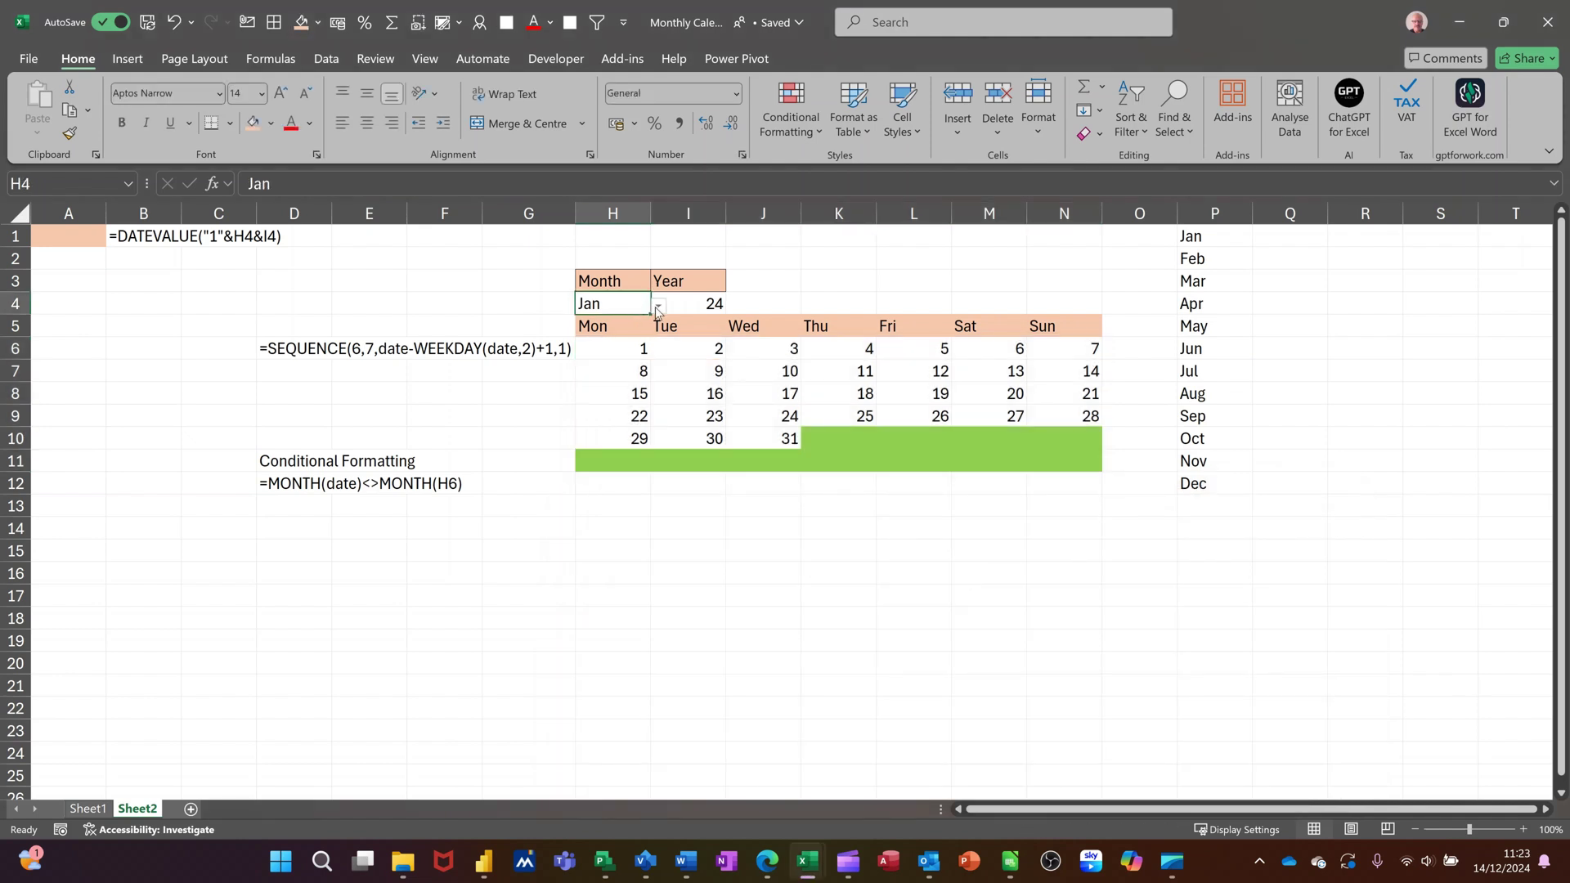
{"action": "left_click", "coordinate": [660, 309]}
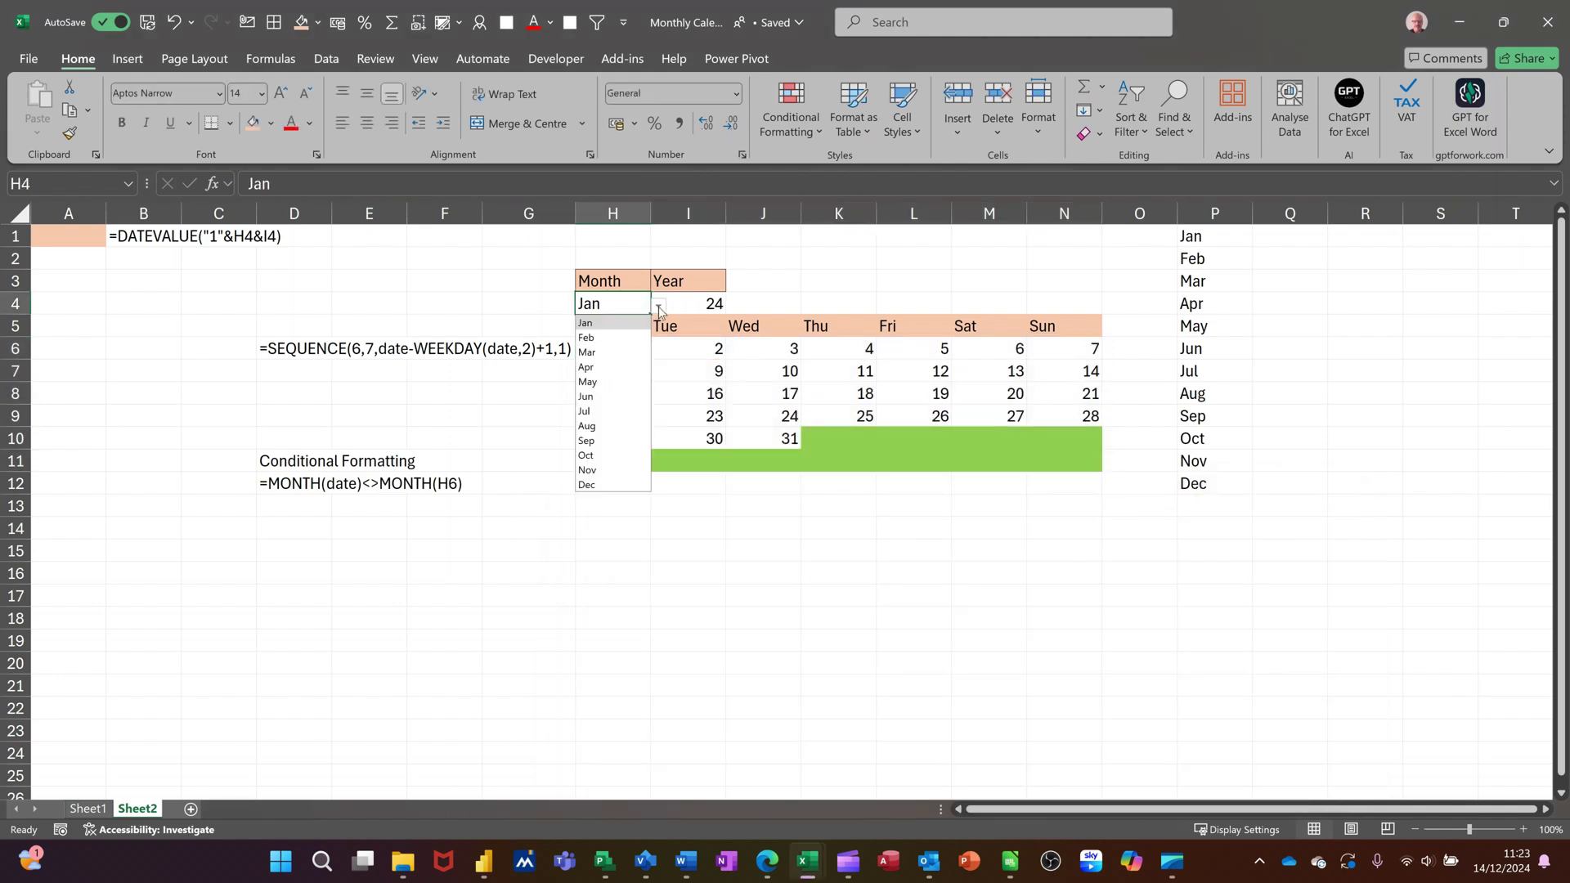
{"action": "left_click", "coordinate": [610, 367]}
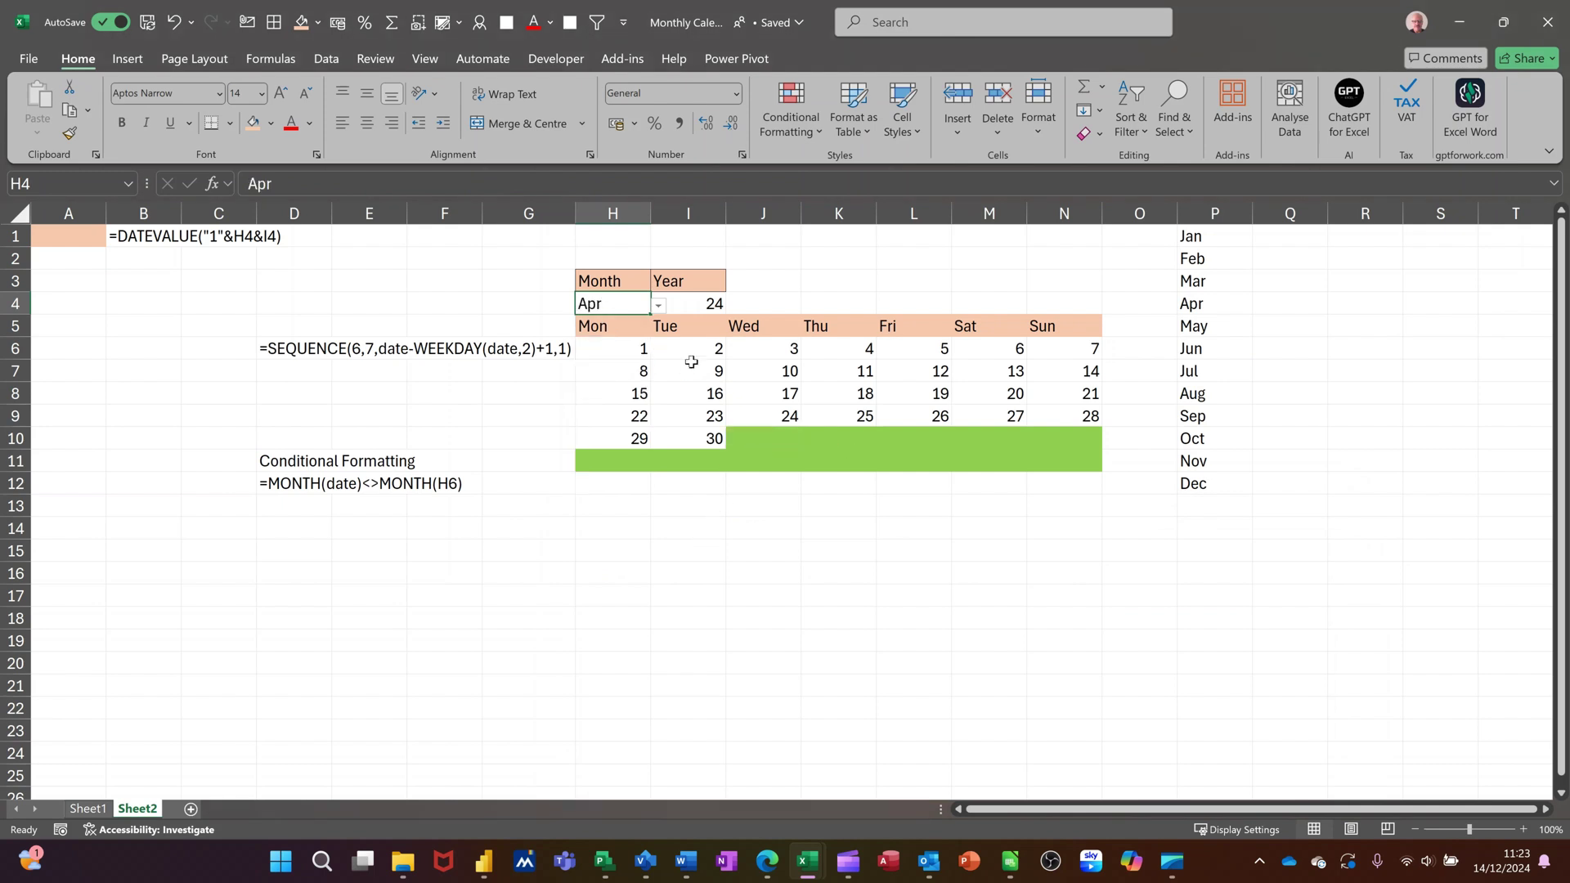
{"action": "left_click", "coordinate": [660, 306]}
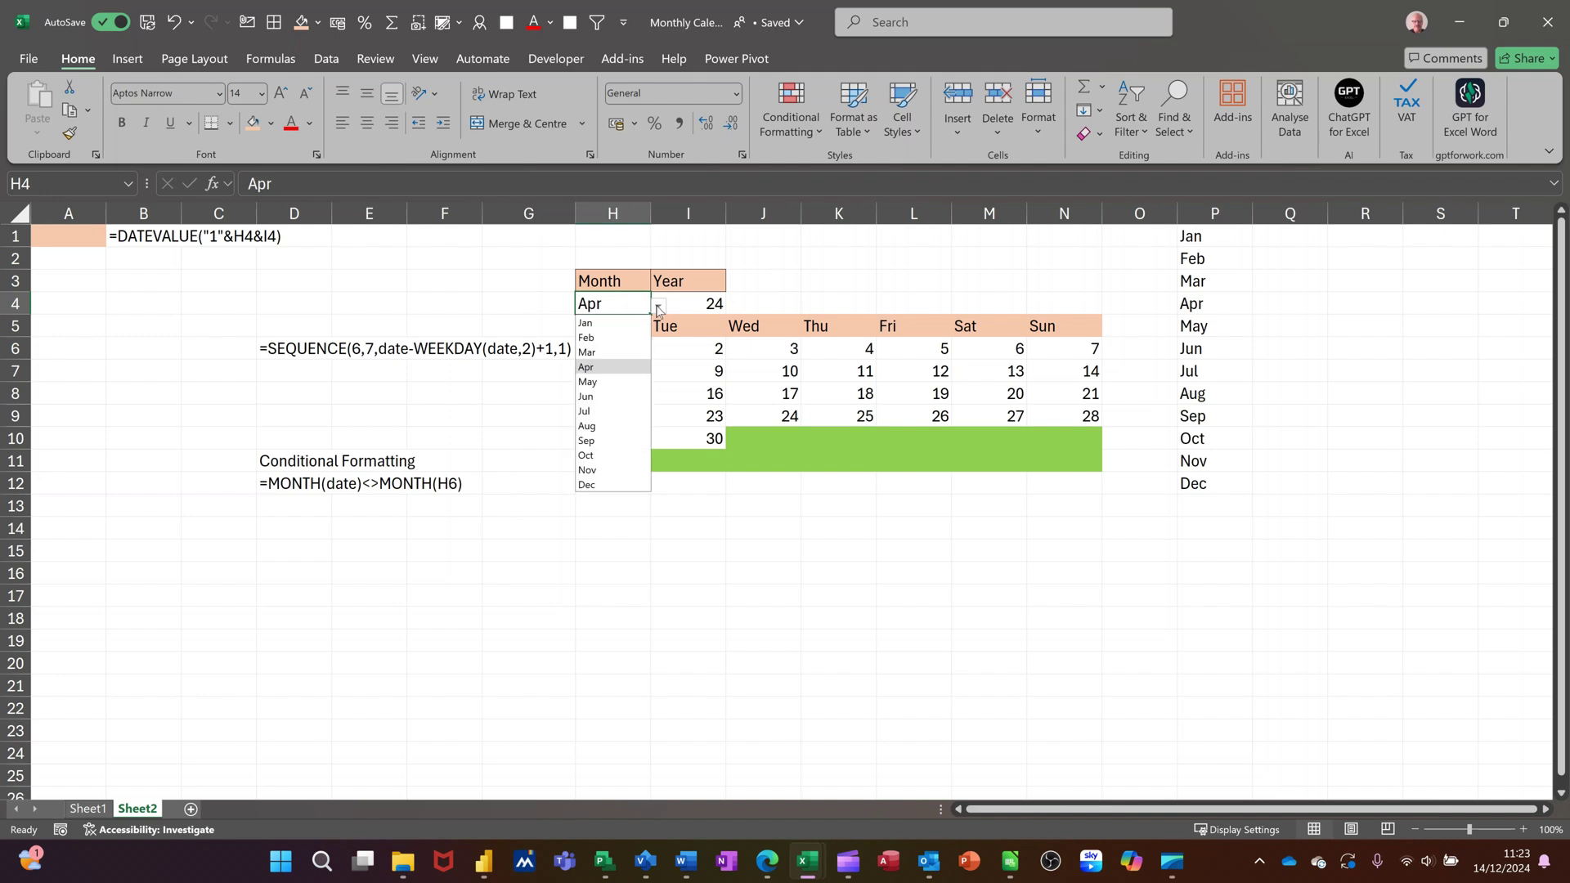
{"action": "left_click", "coordinate": [596, 425]}
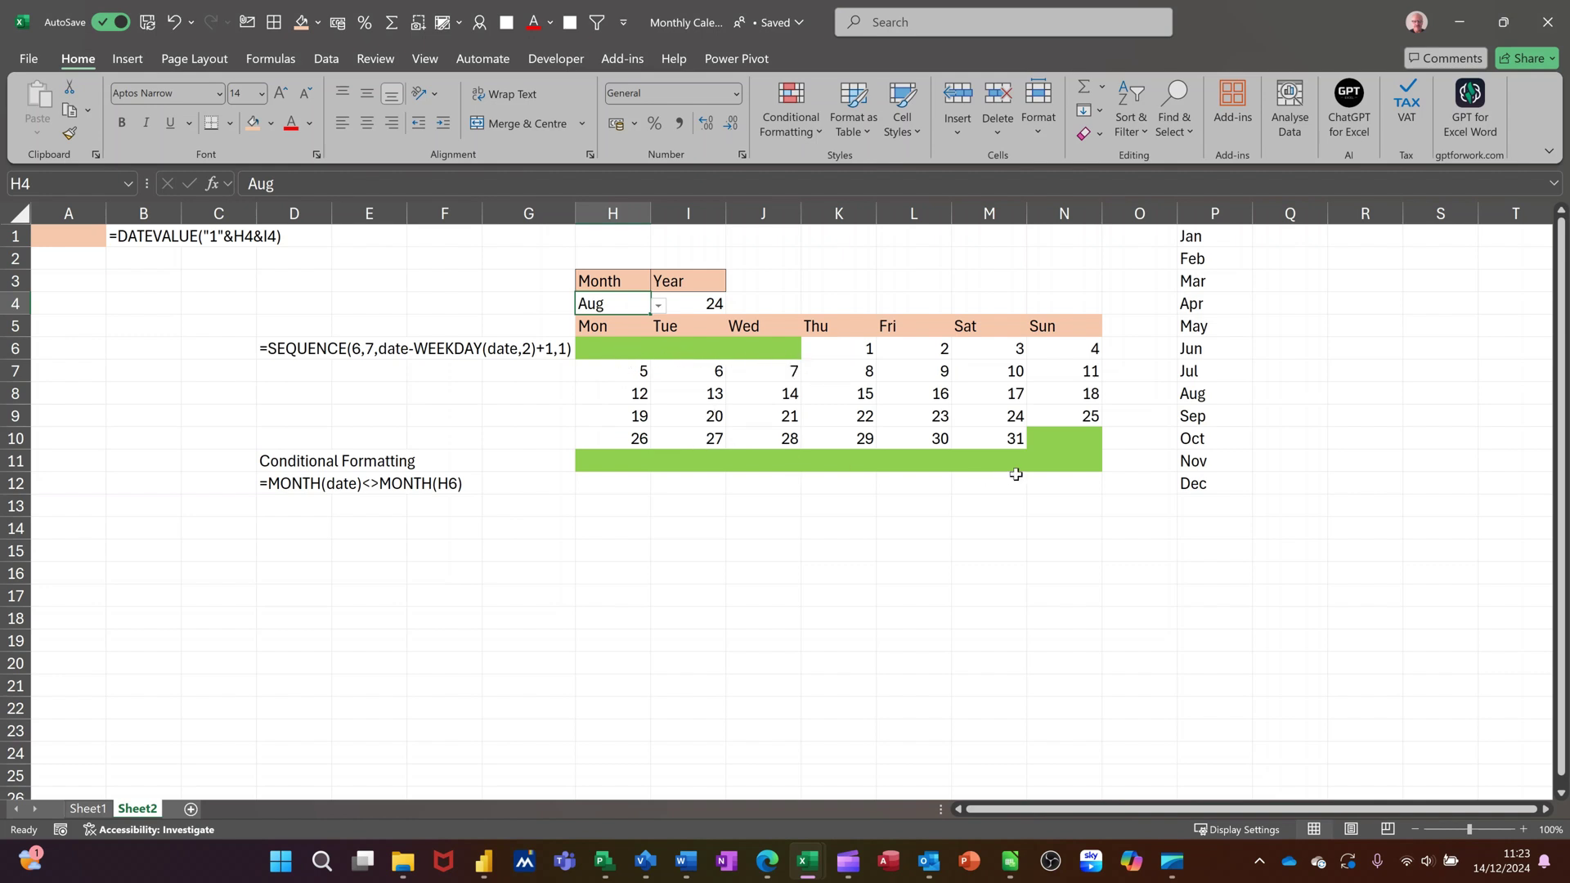
{"action": "left_click", "coordinate": [659, 307]}
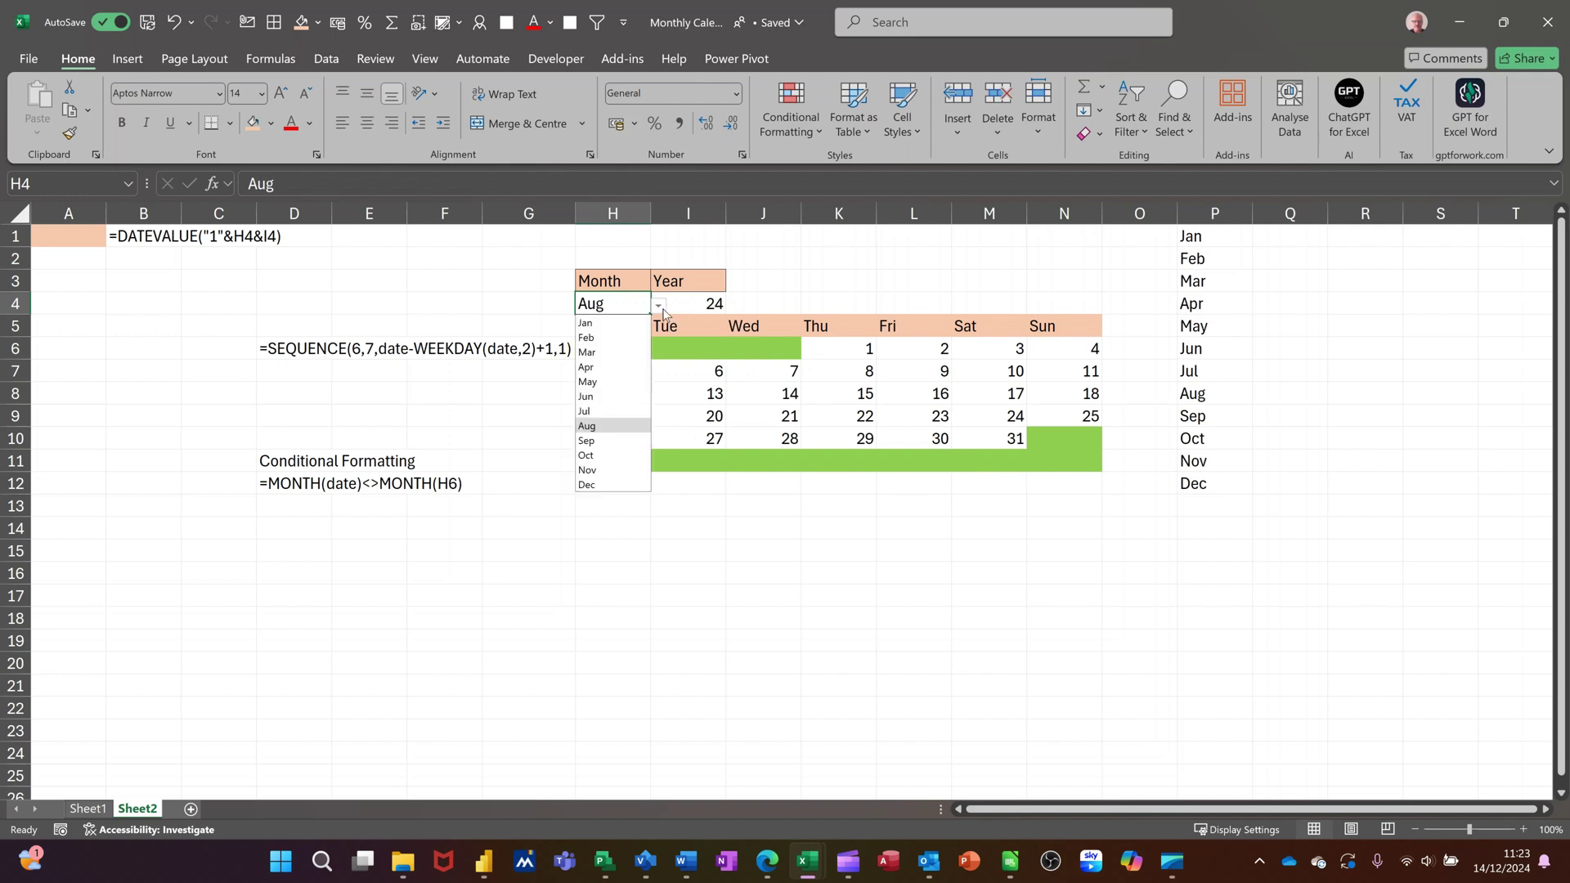
{"action": "left_click", "coordinate": [604, 456]}
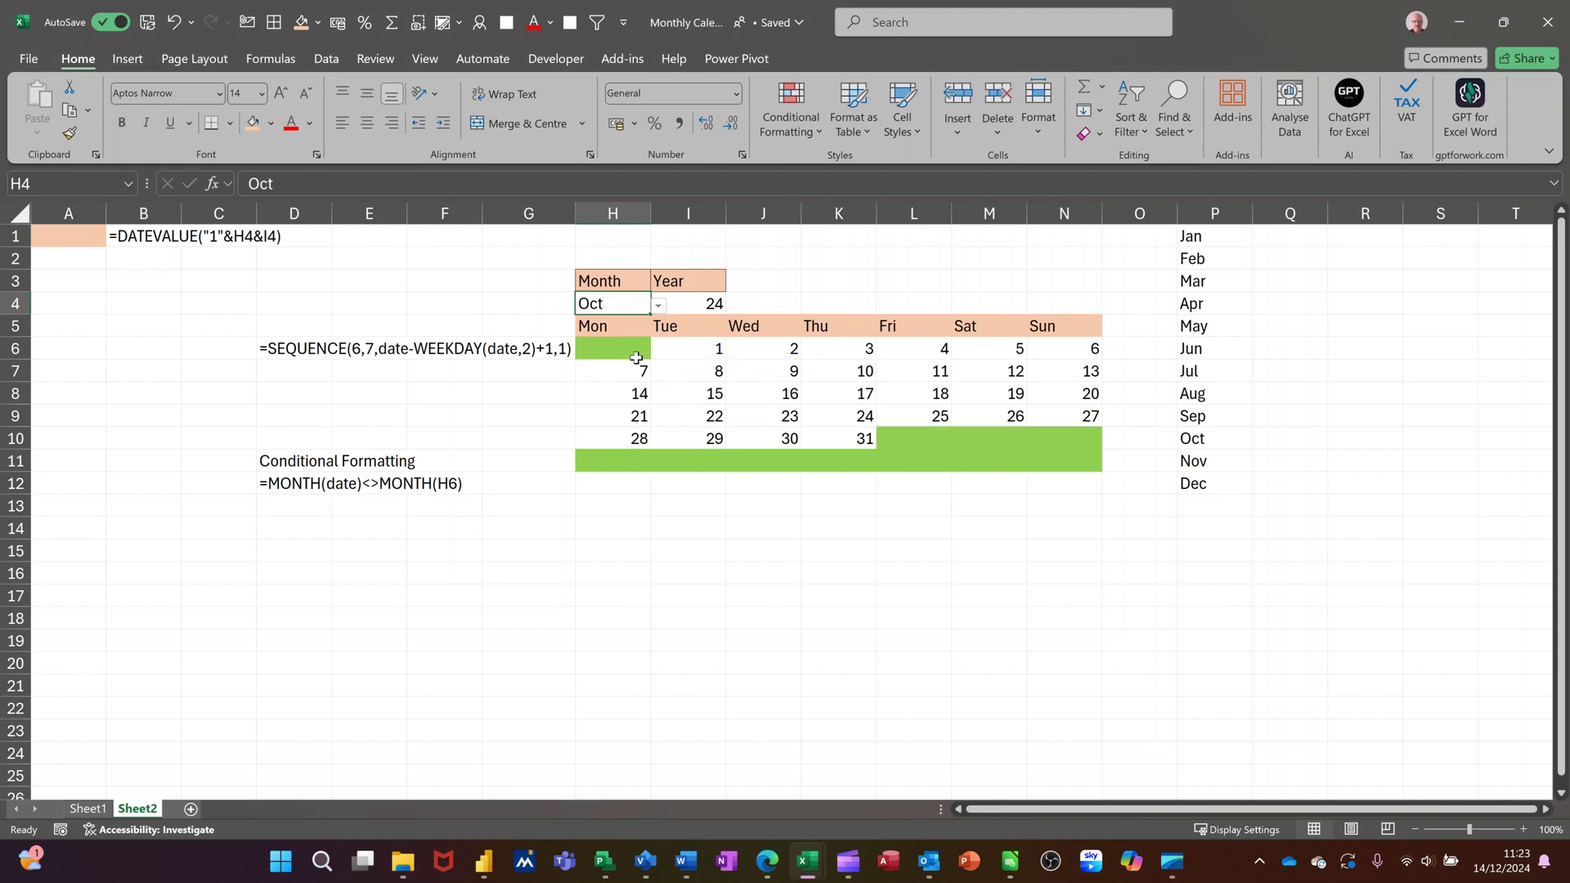